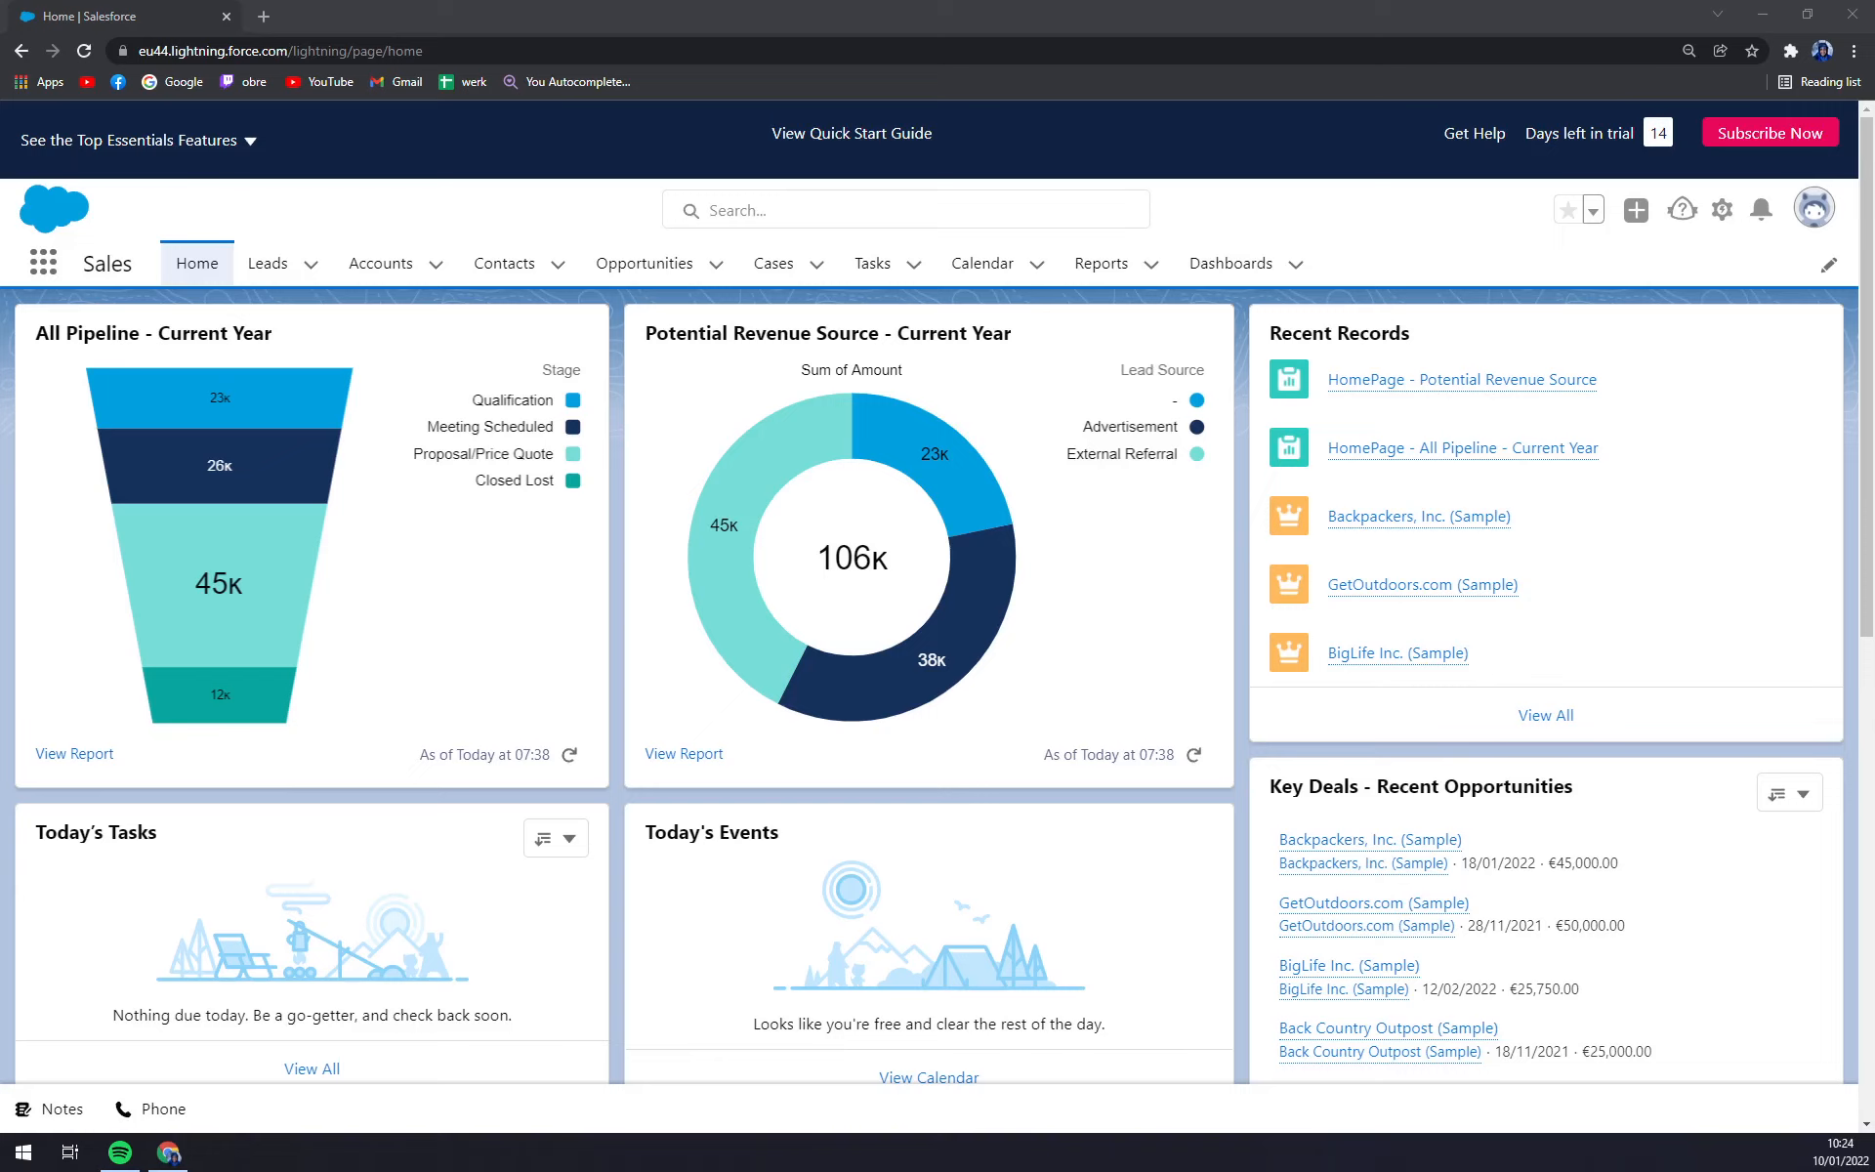
From the Contacts tab's dropdown menu, open a blank New Contact form.
click(383, 217)
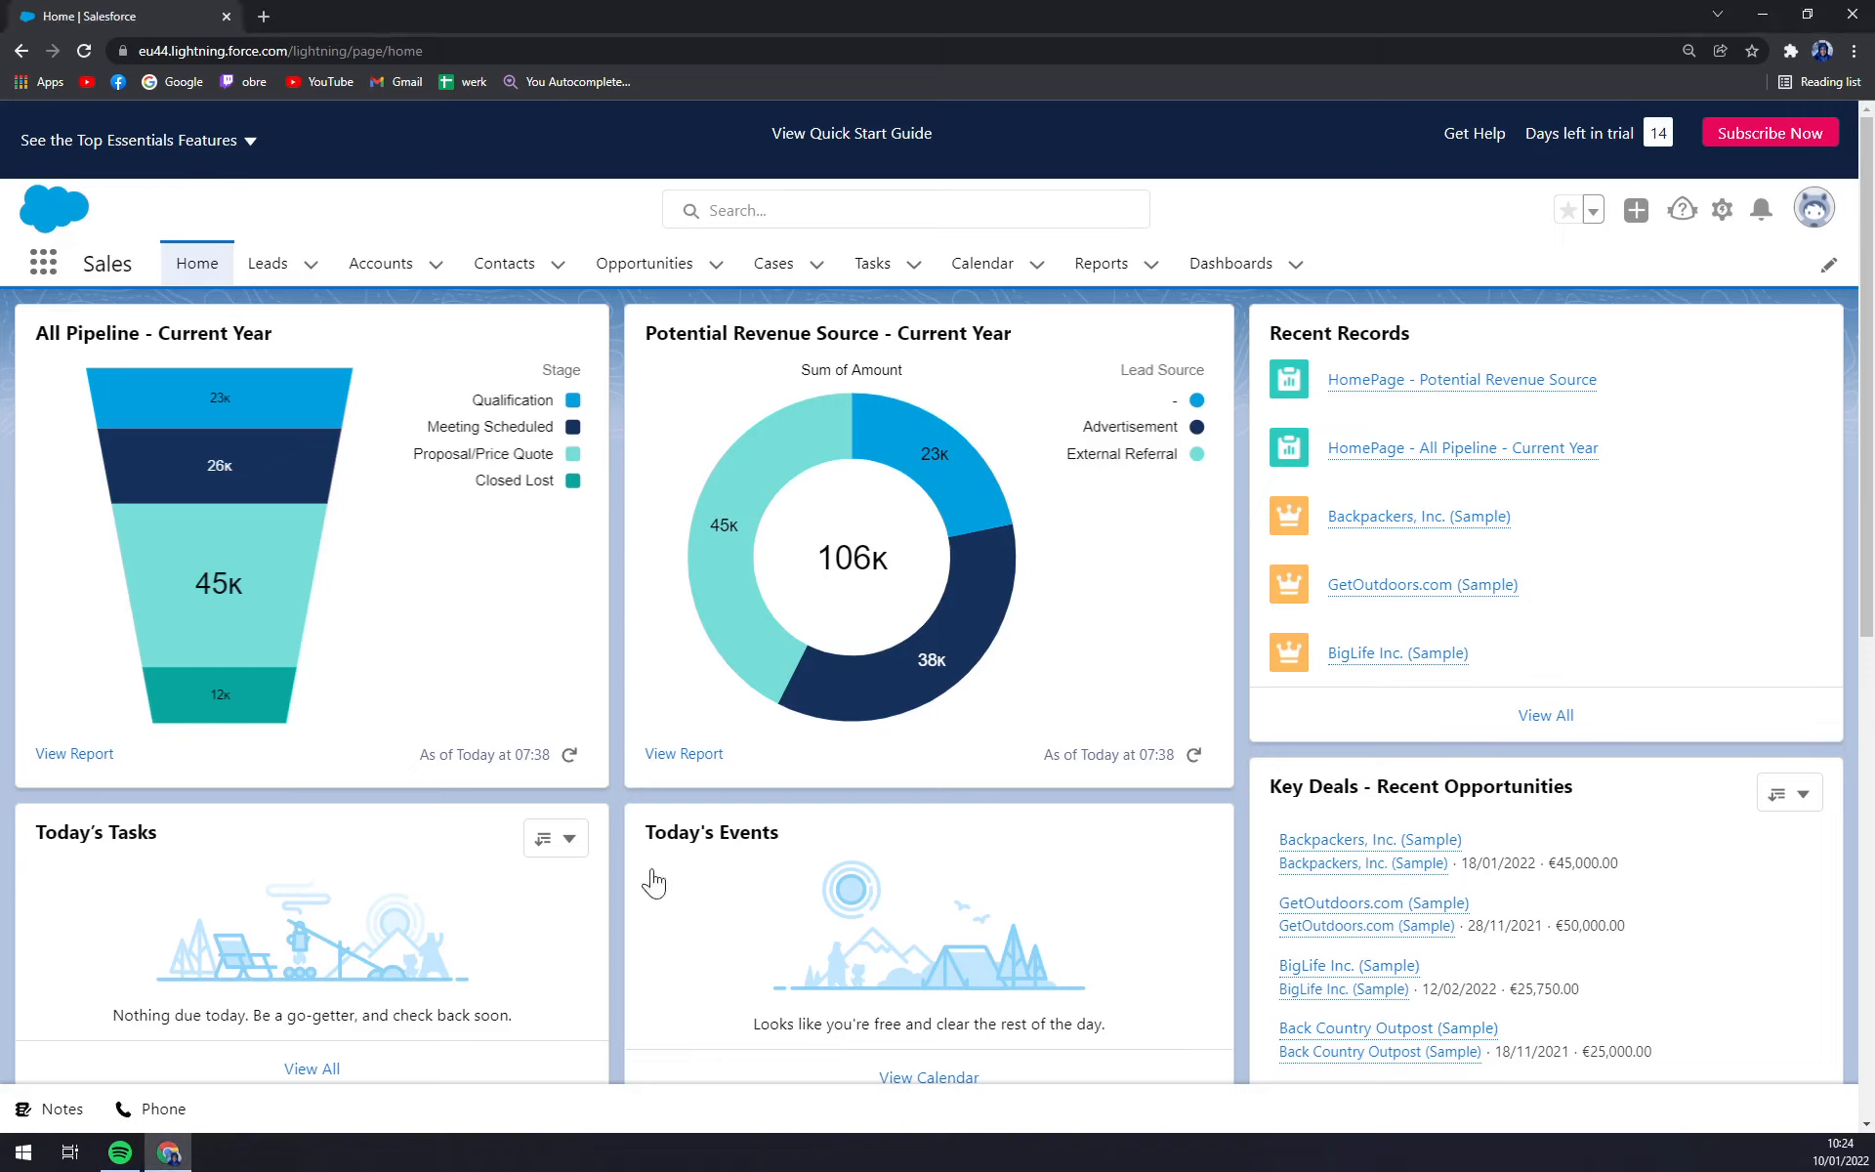
click(536, 282)
click(558, 269)
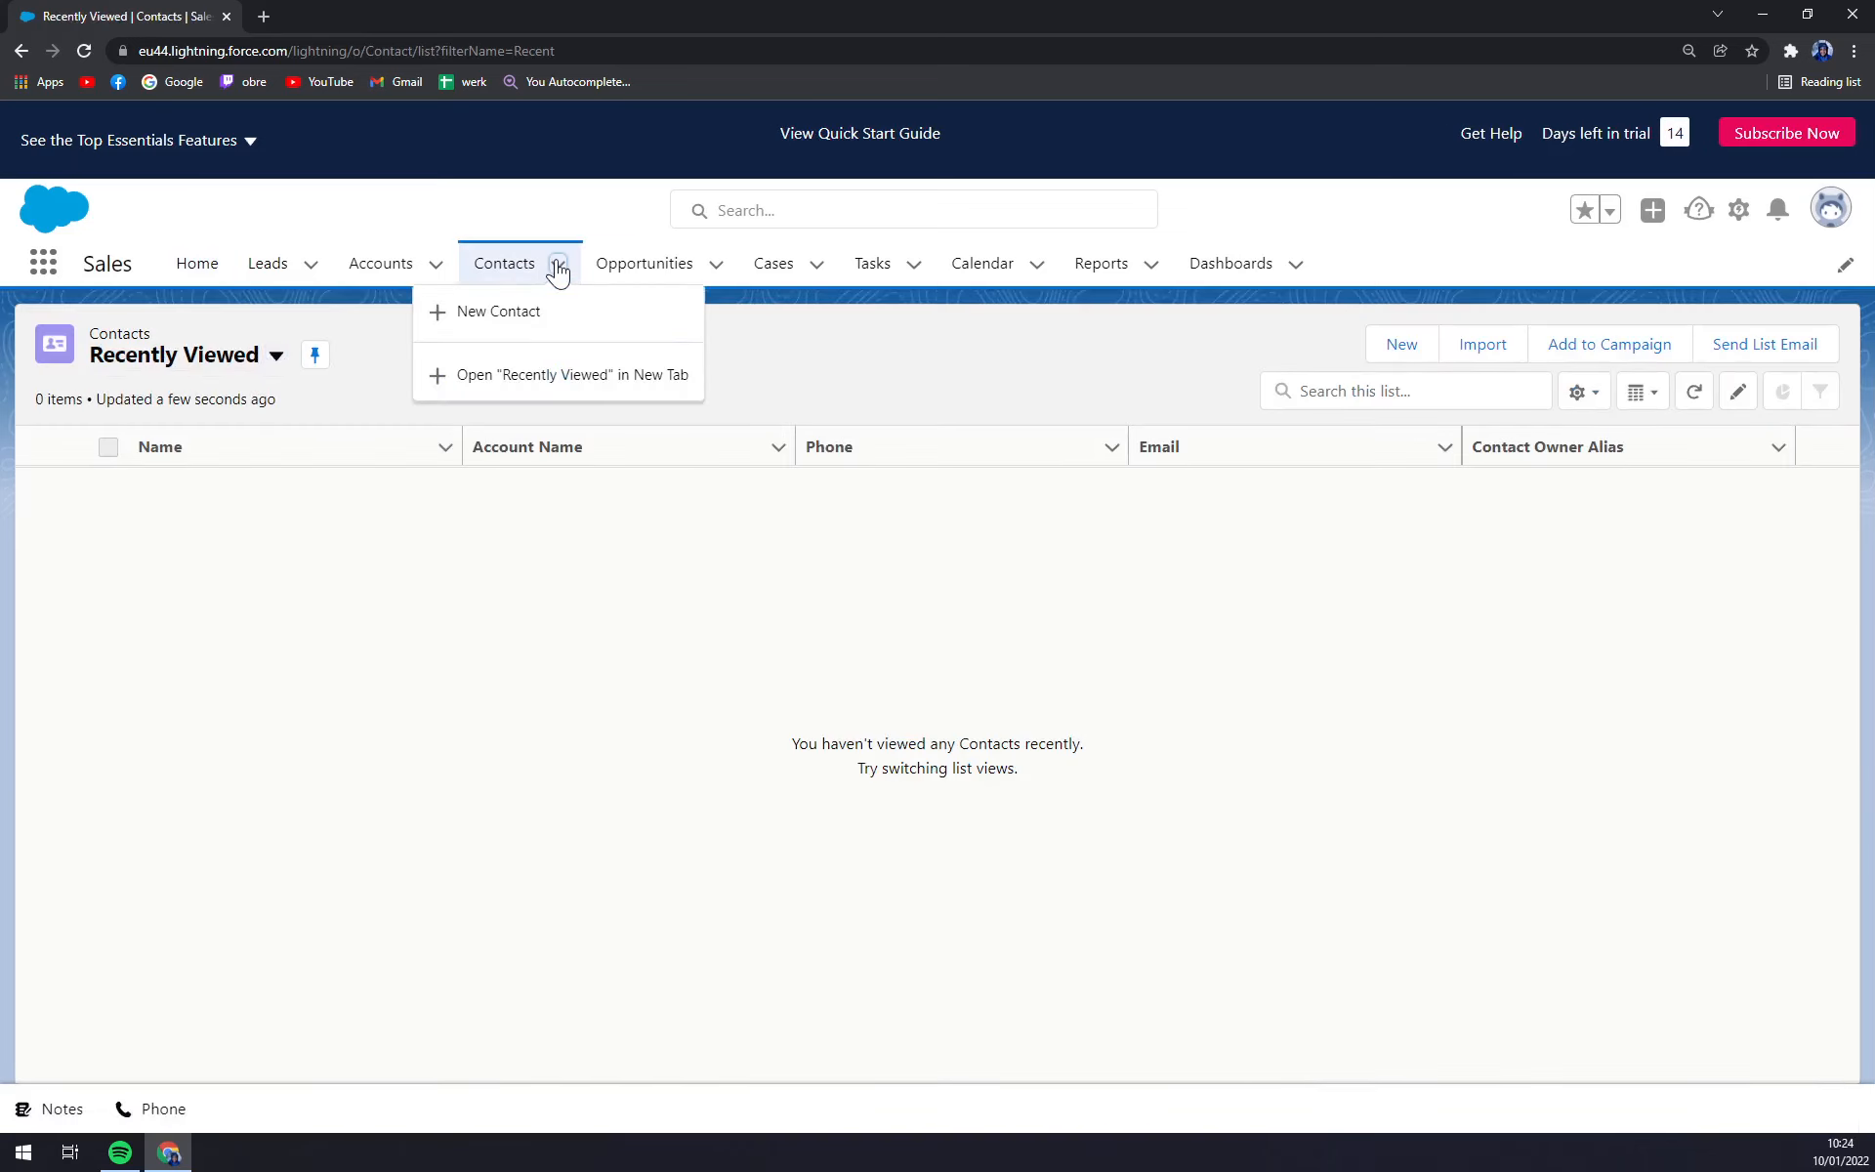
click(483, 220)
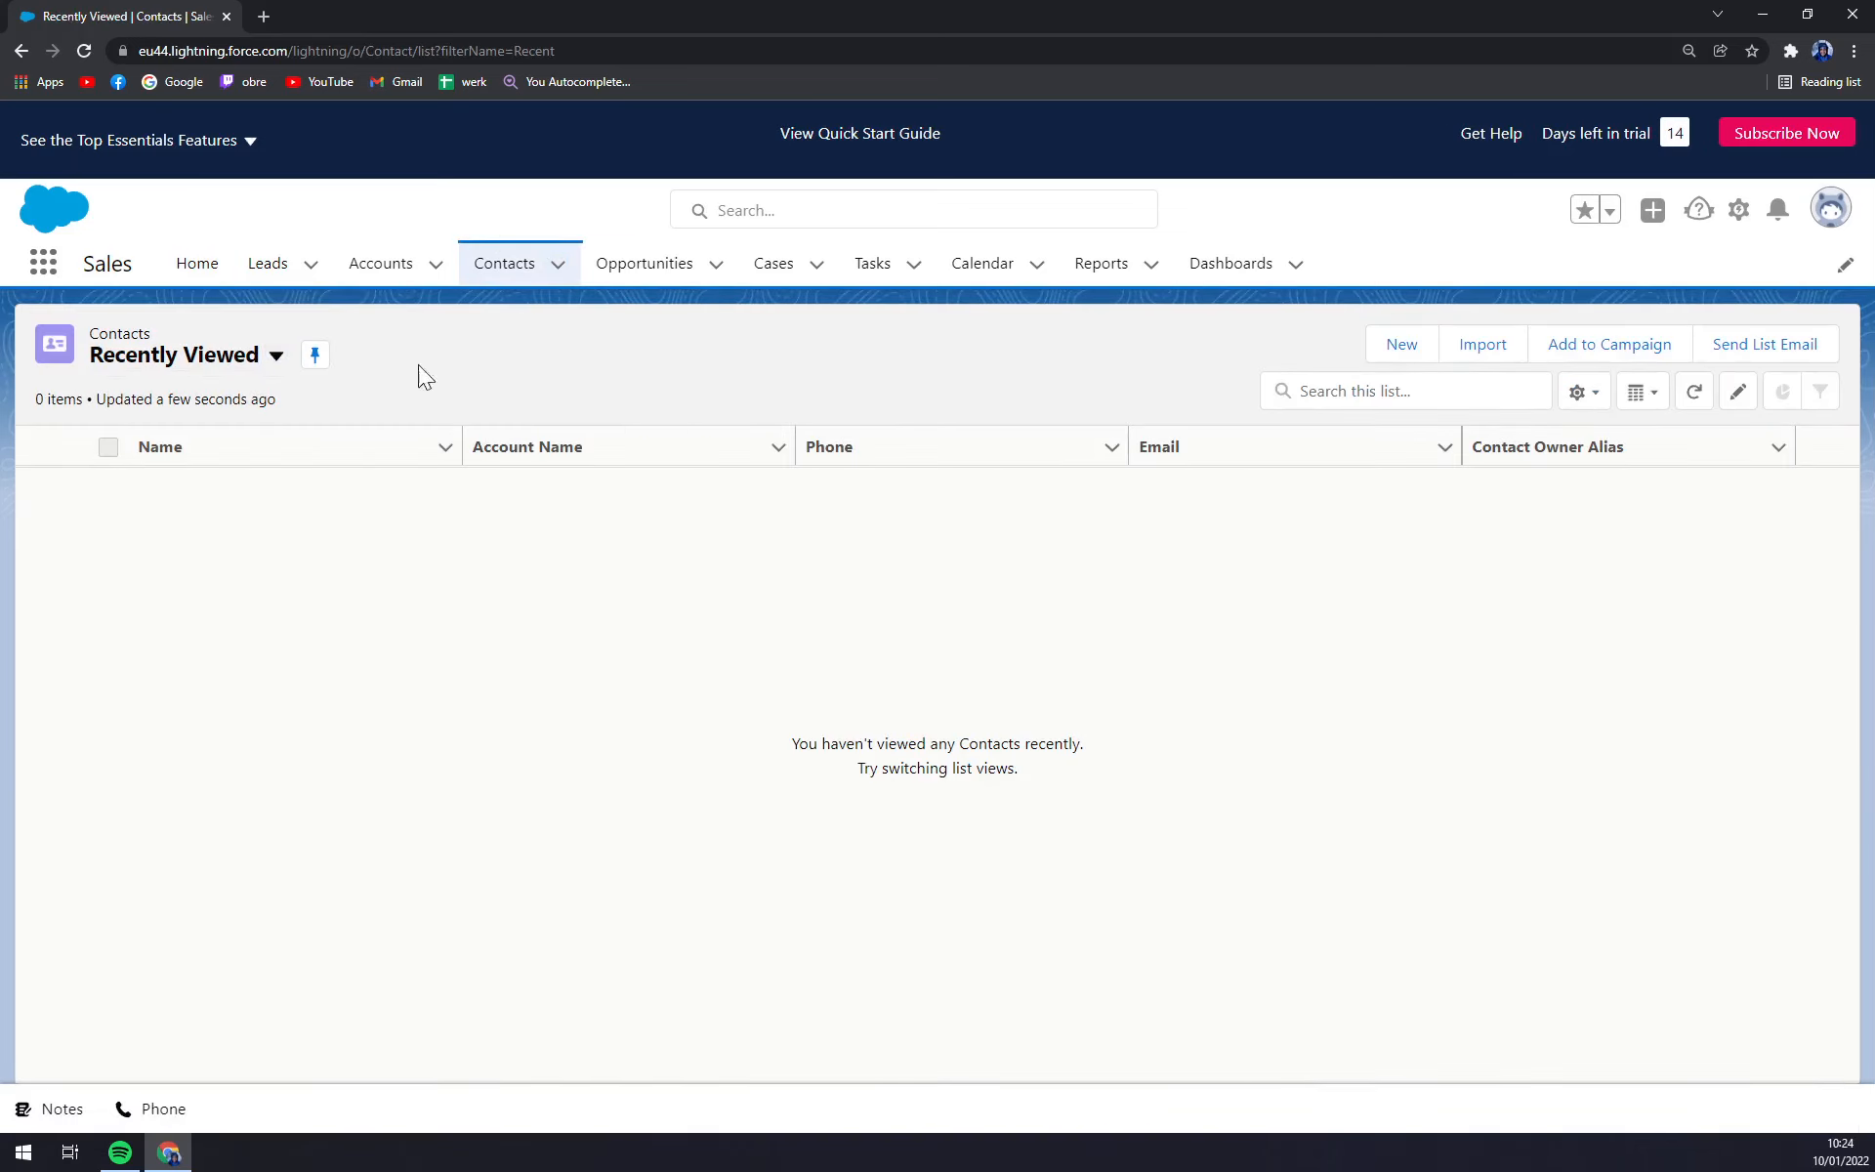
click(561, 280)
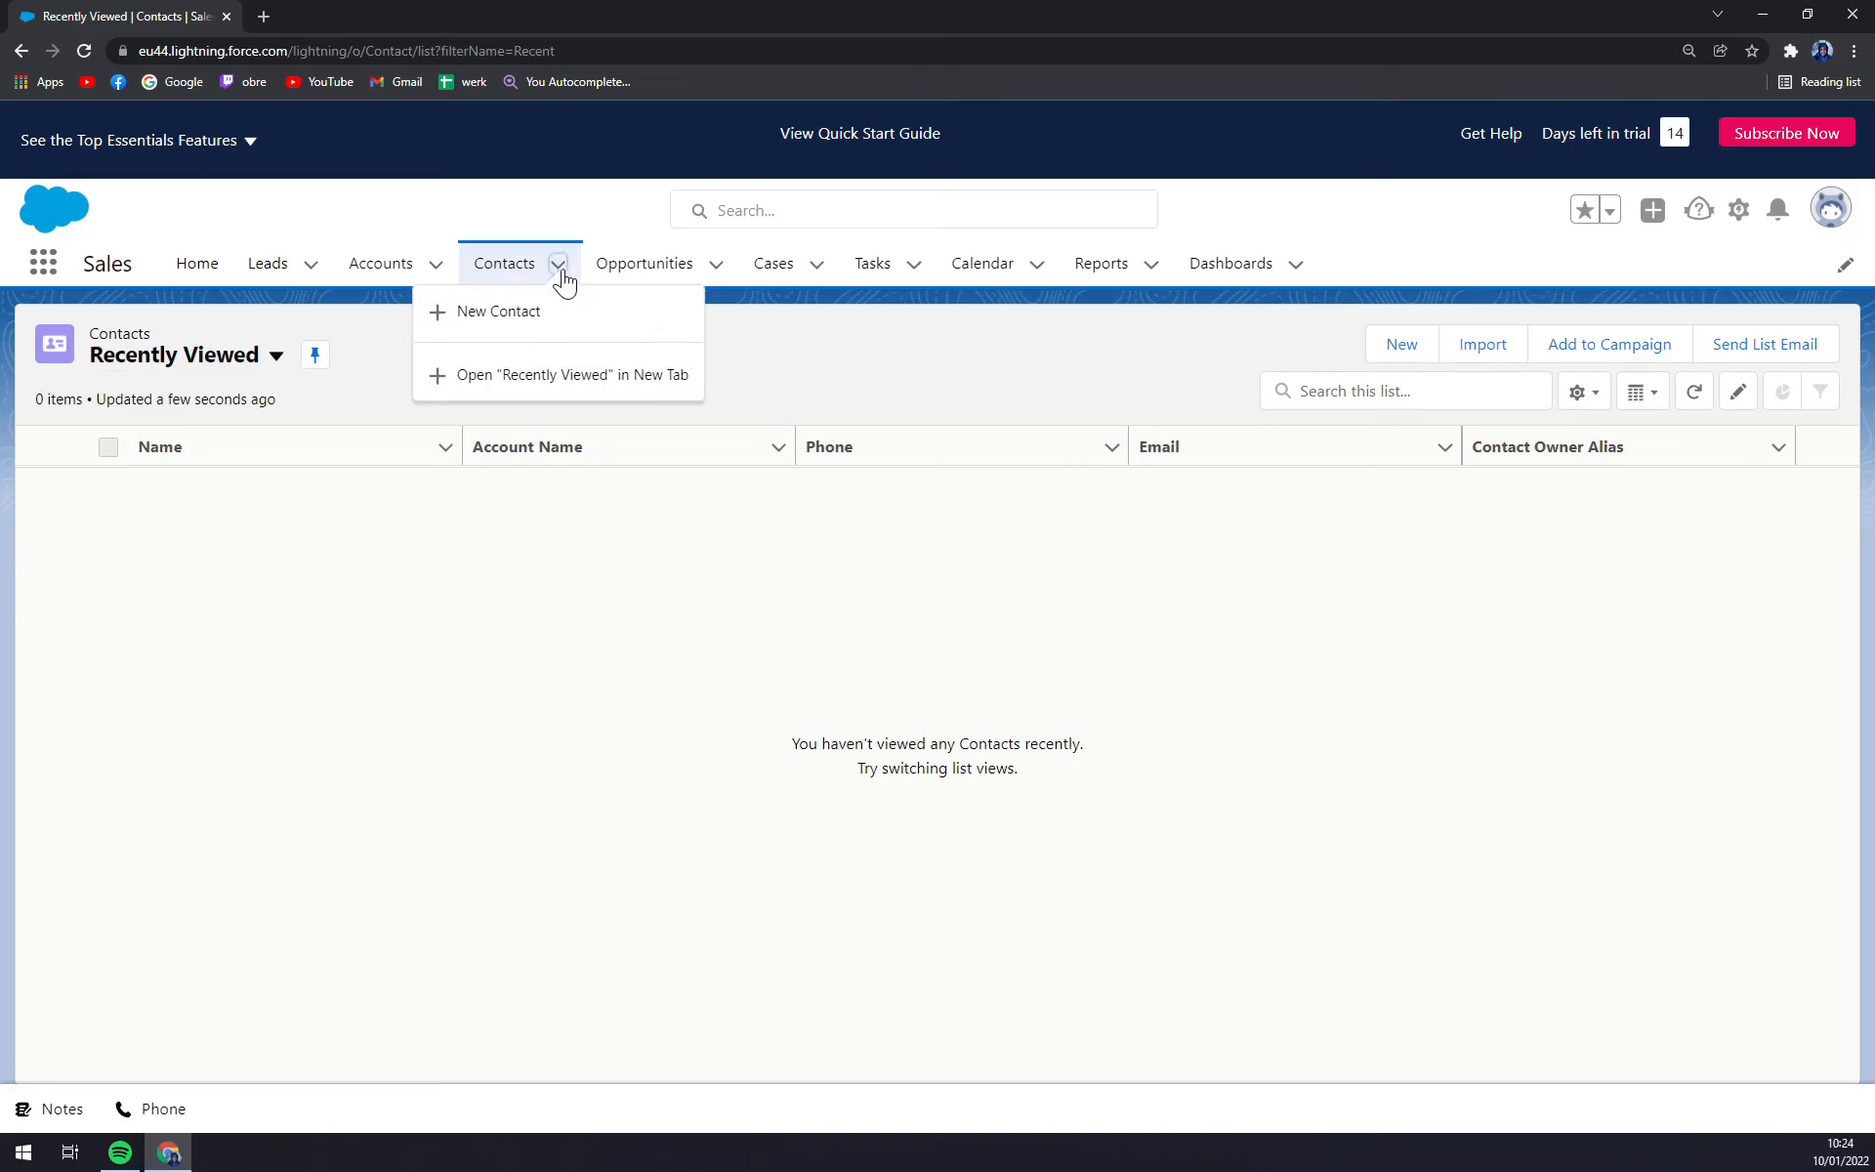
click(538, 330)
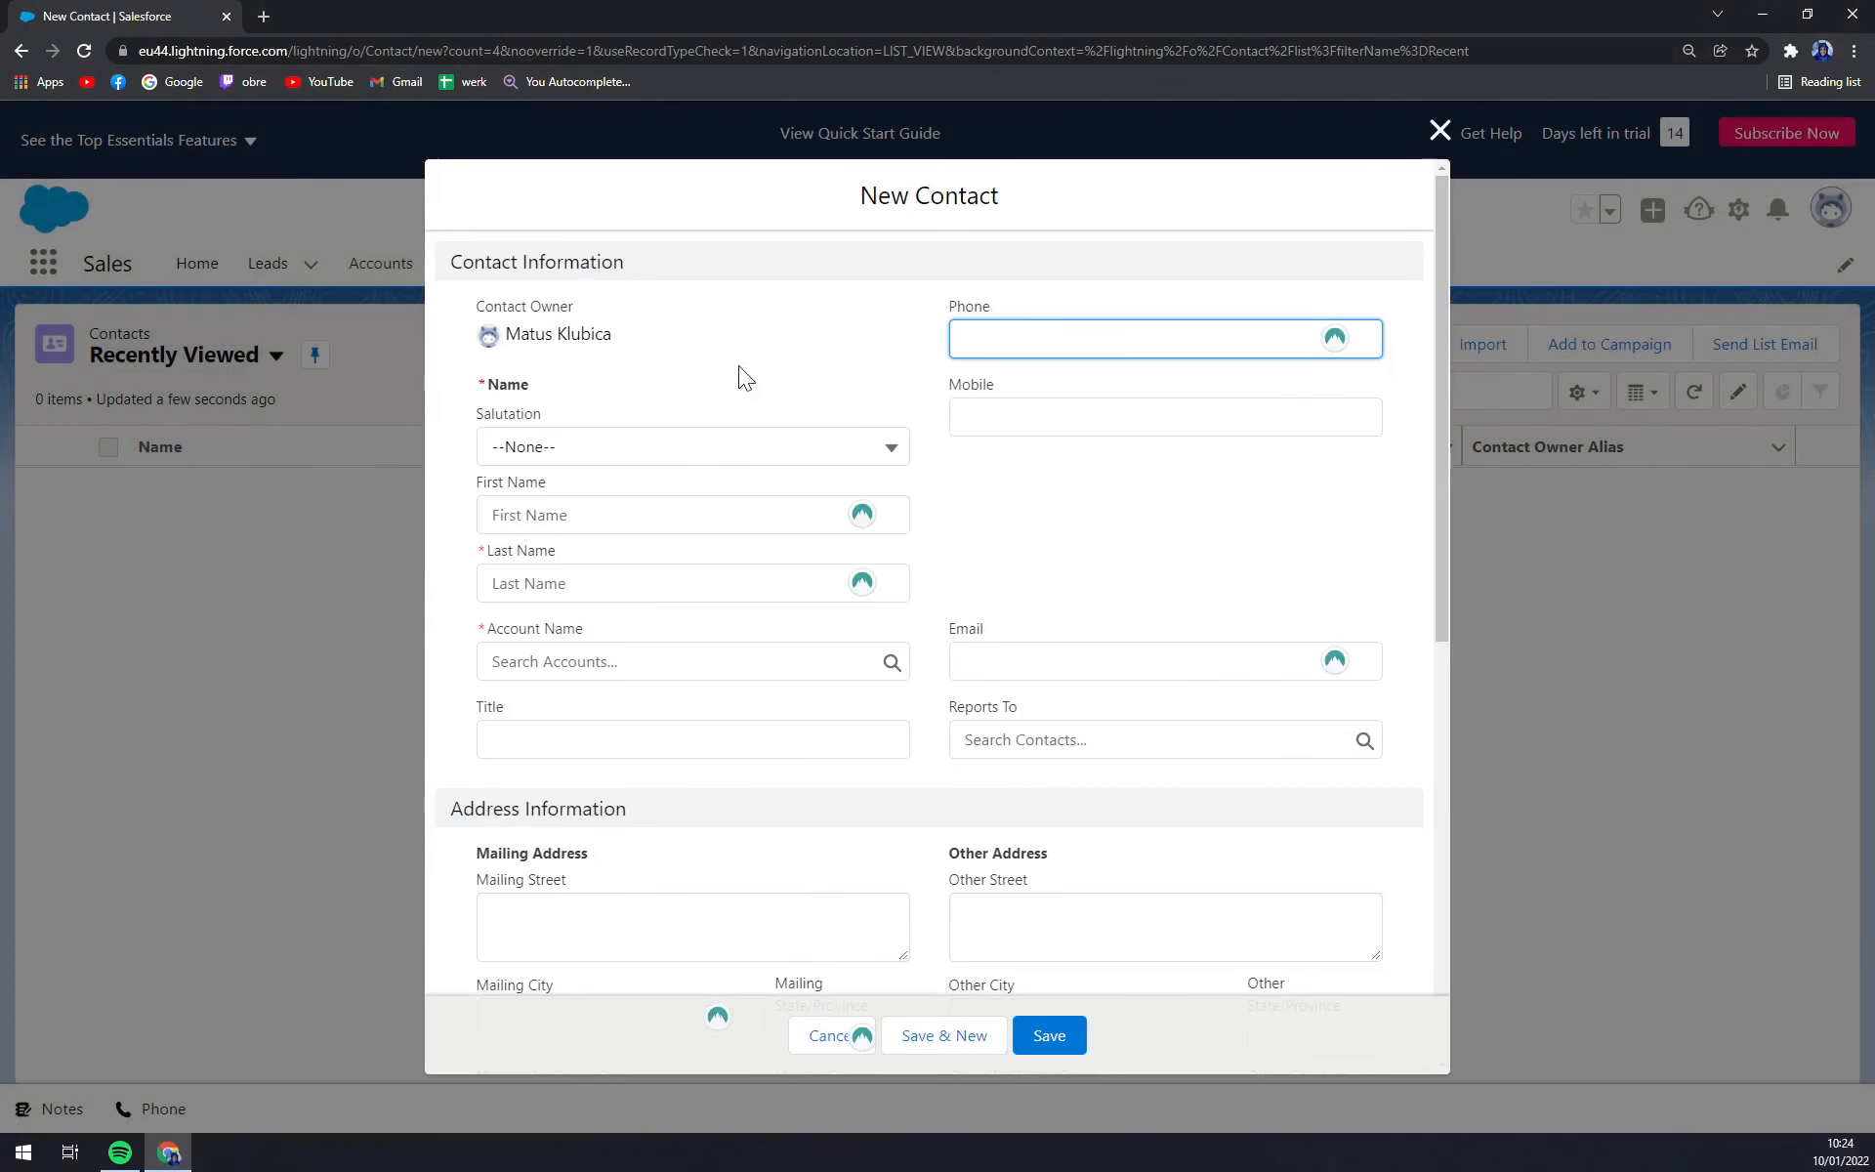
Choose salutation Mr. and enter the contact's first and last name in the form.
click(518, 285)
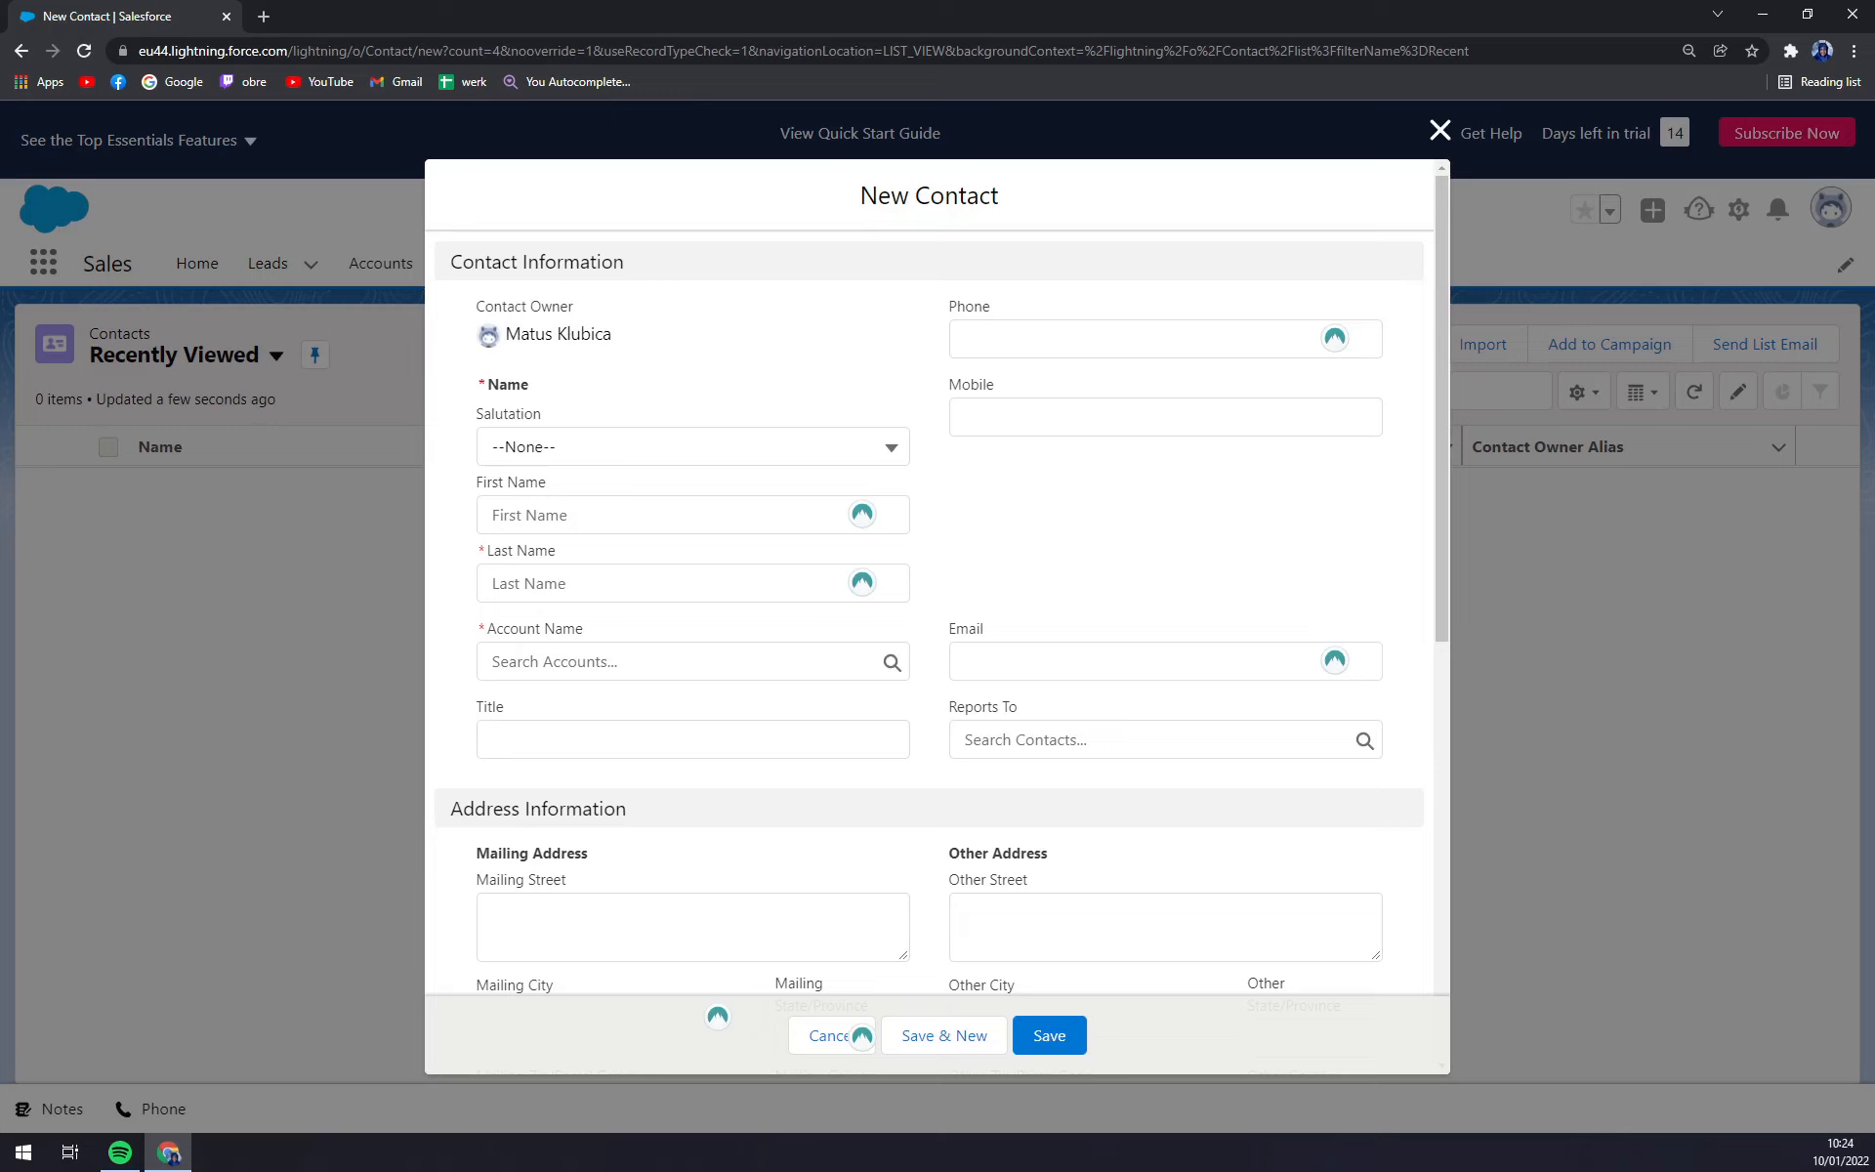
click(693, 446)
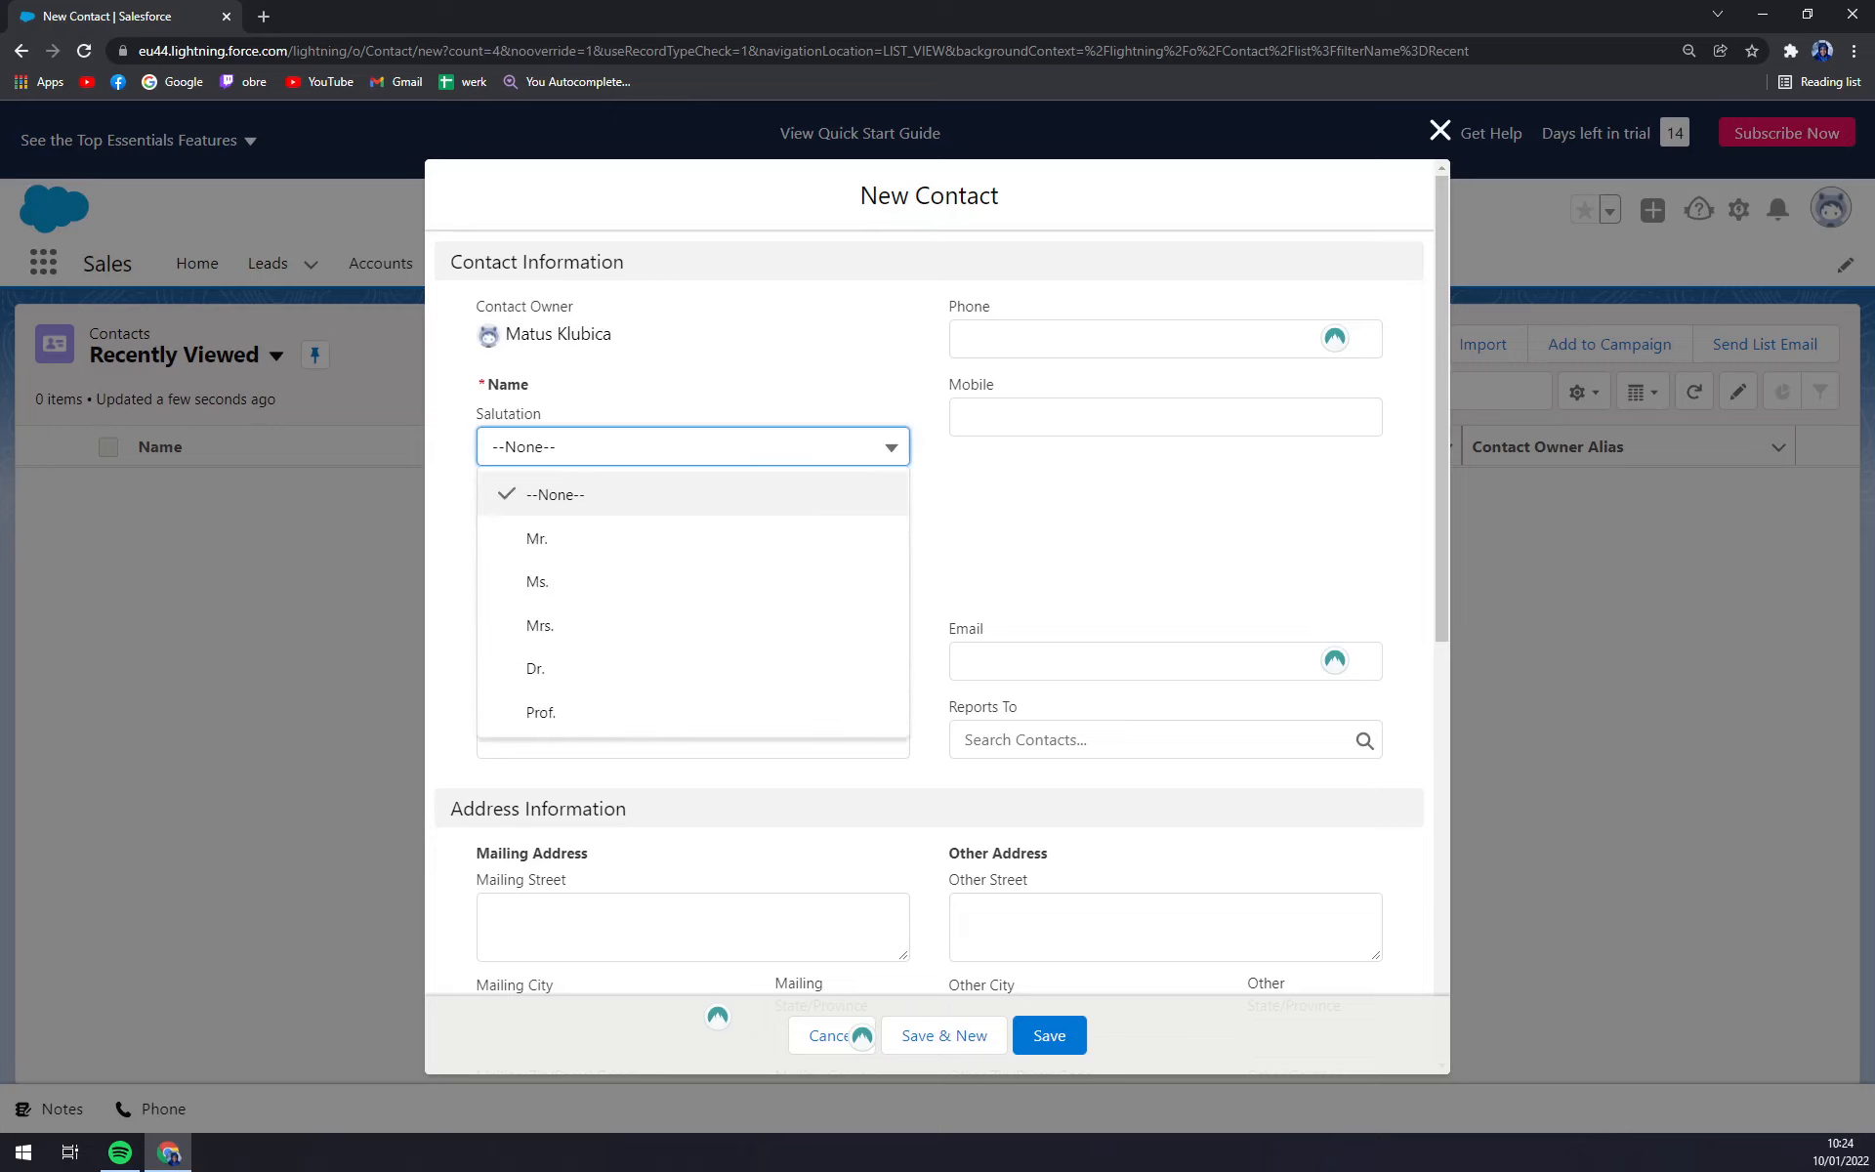
click(599, 541)
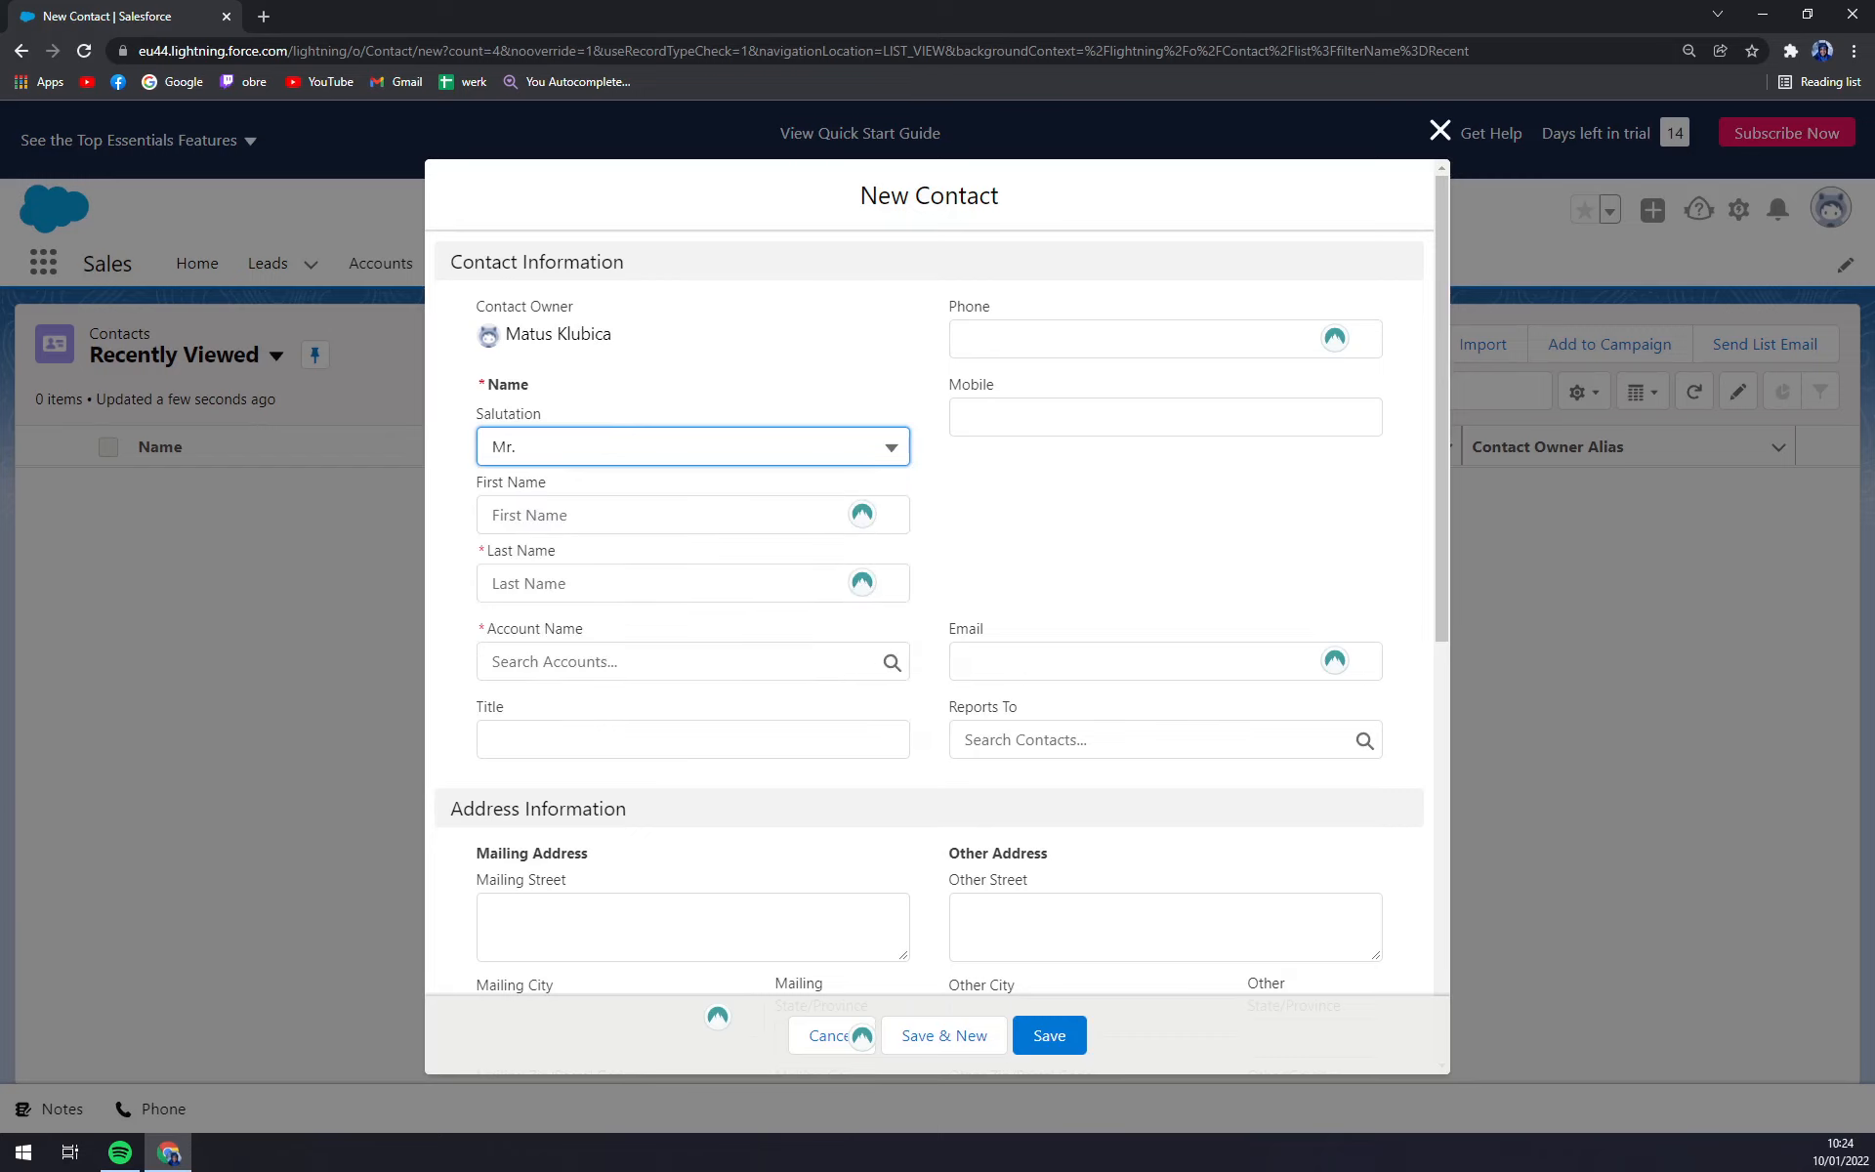
click(625, 514)
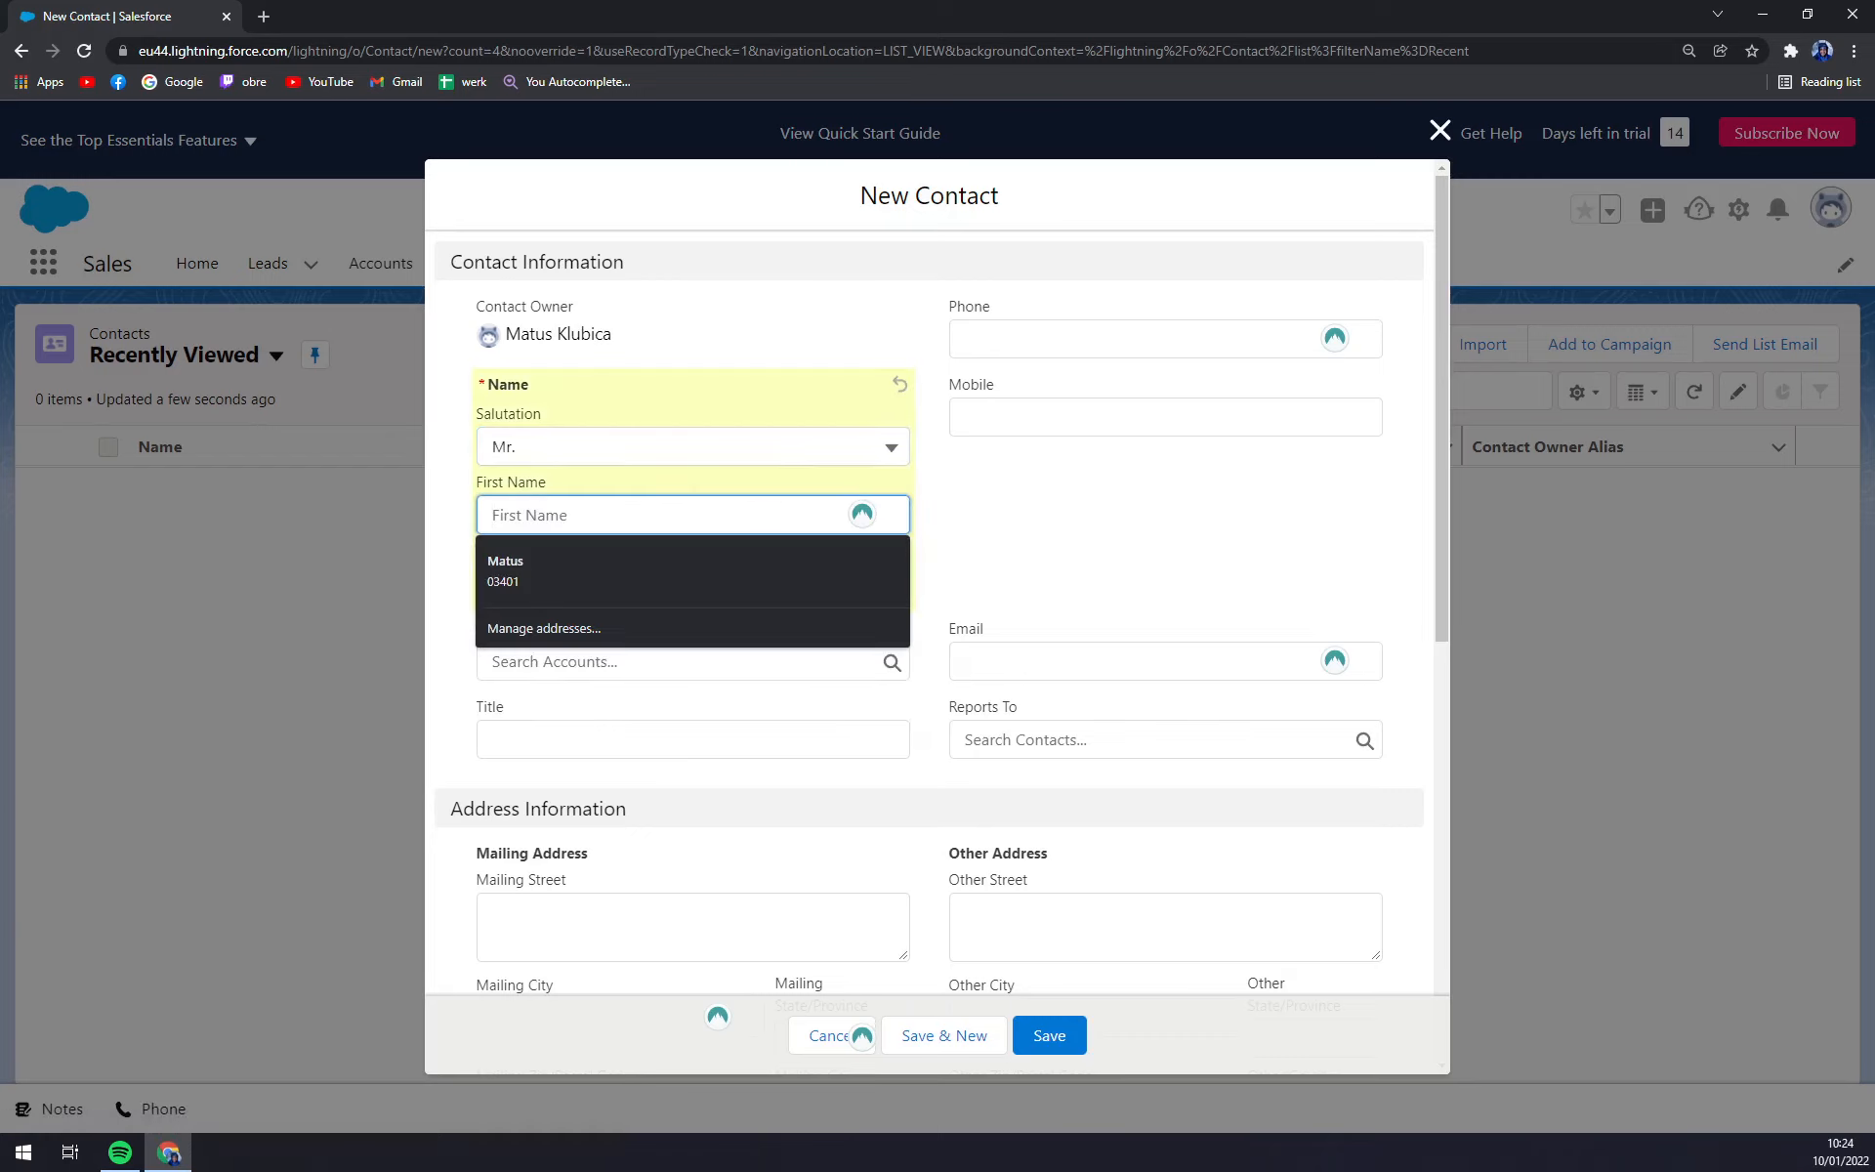
key(Tab)
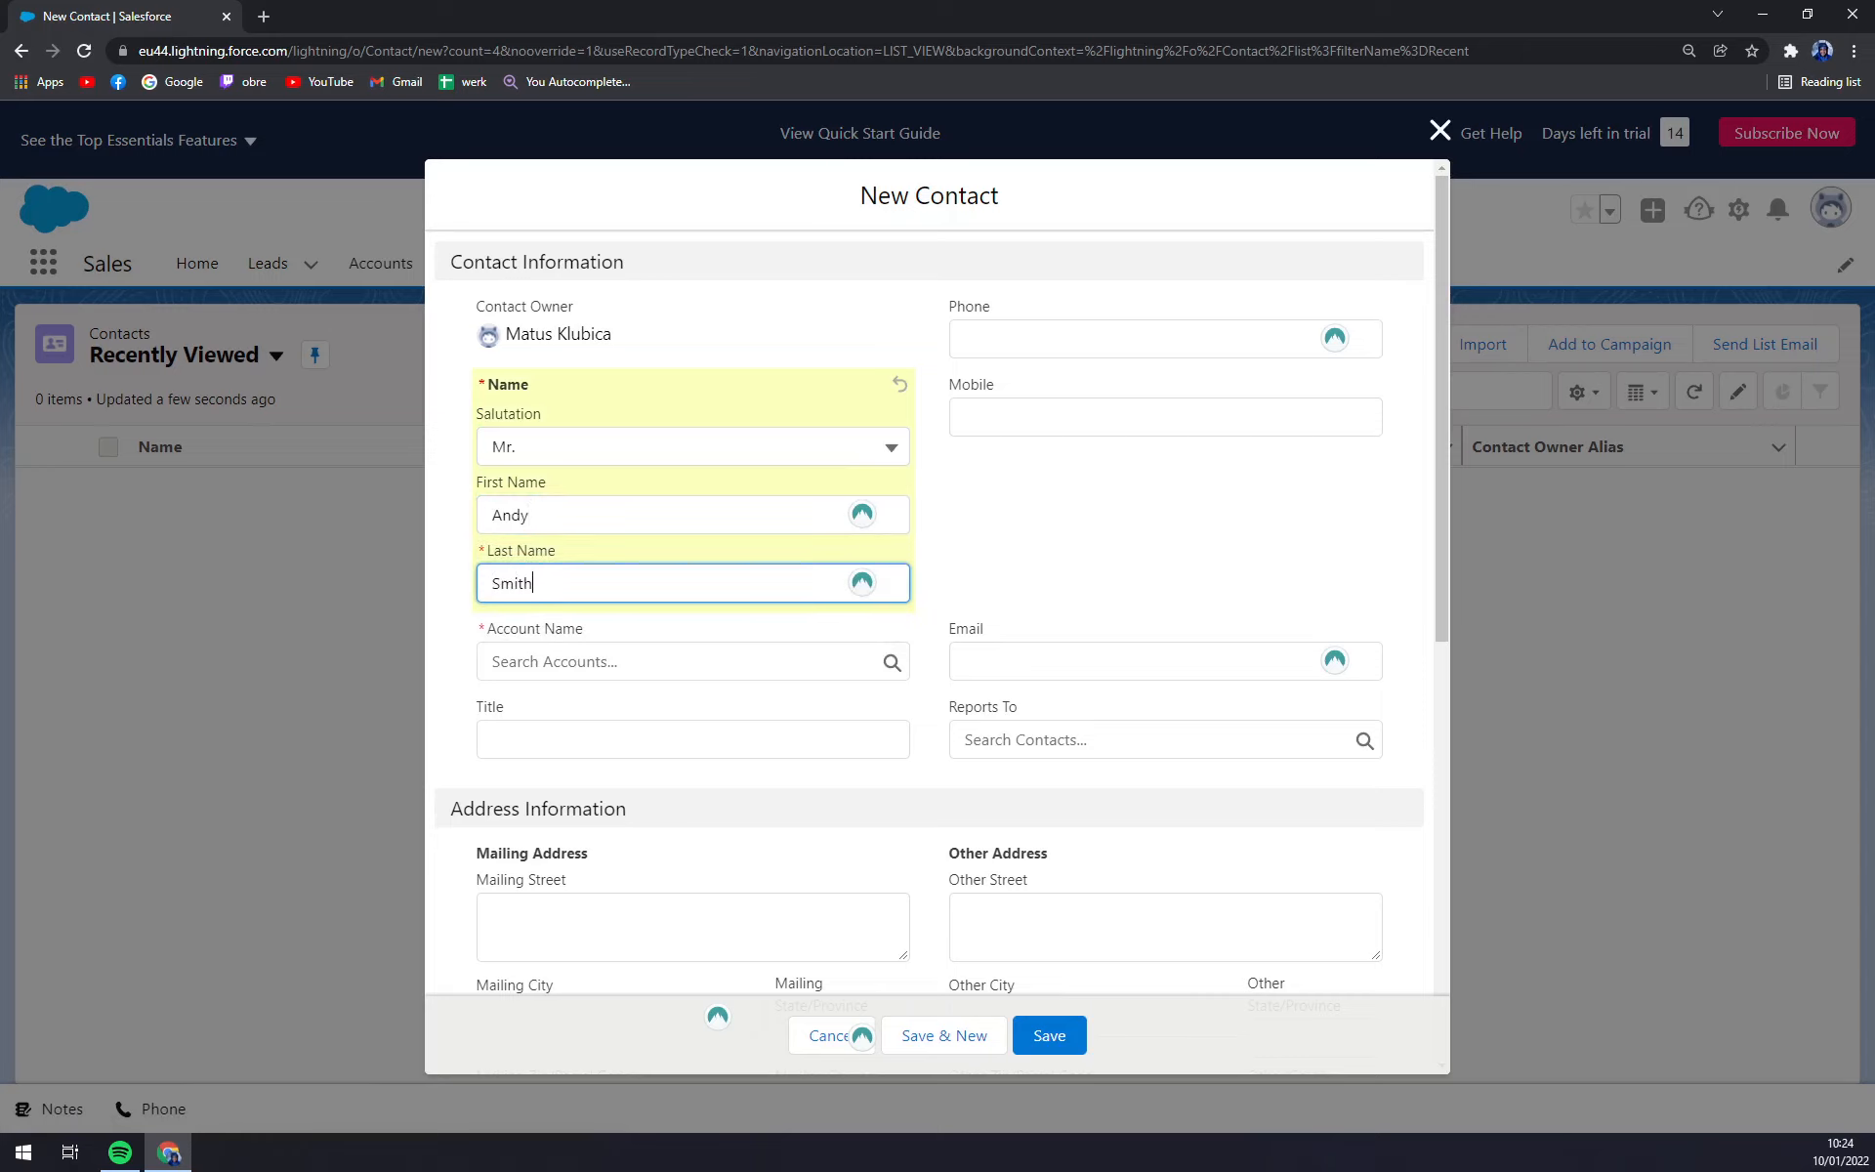
click(634, 661)
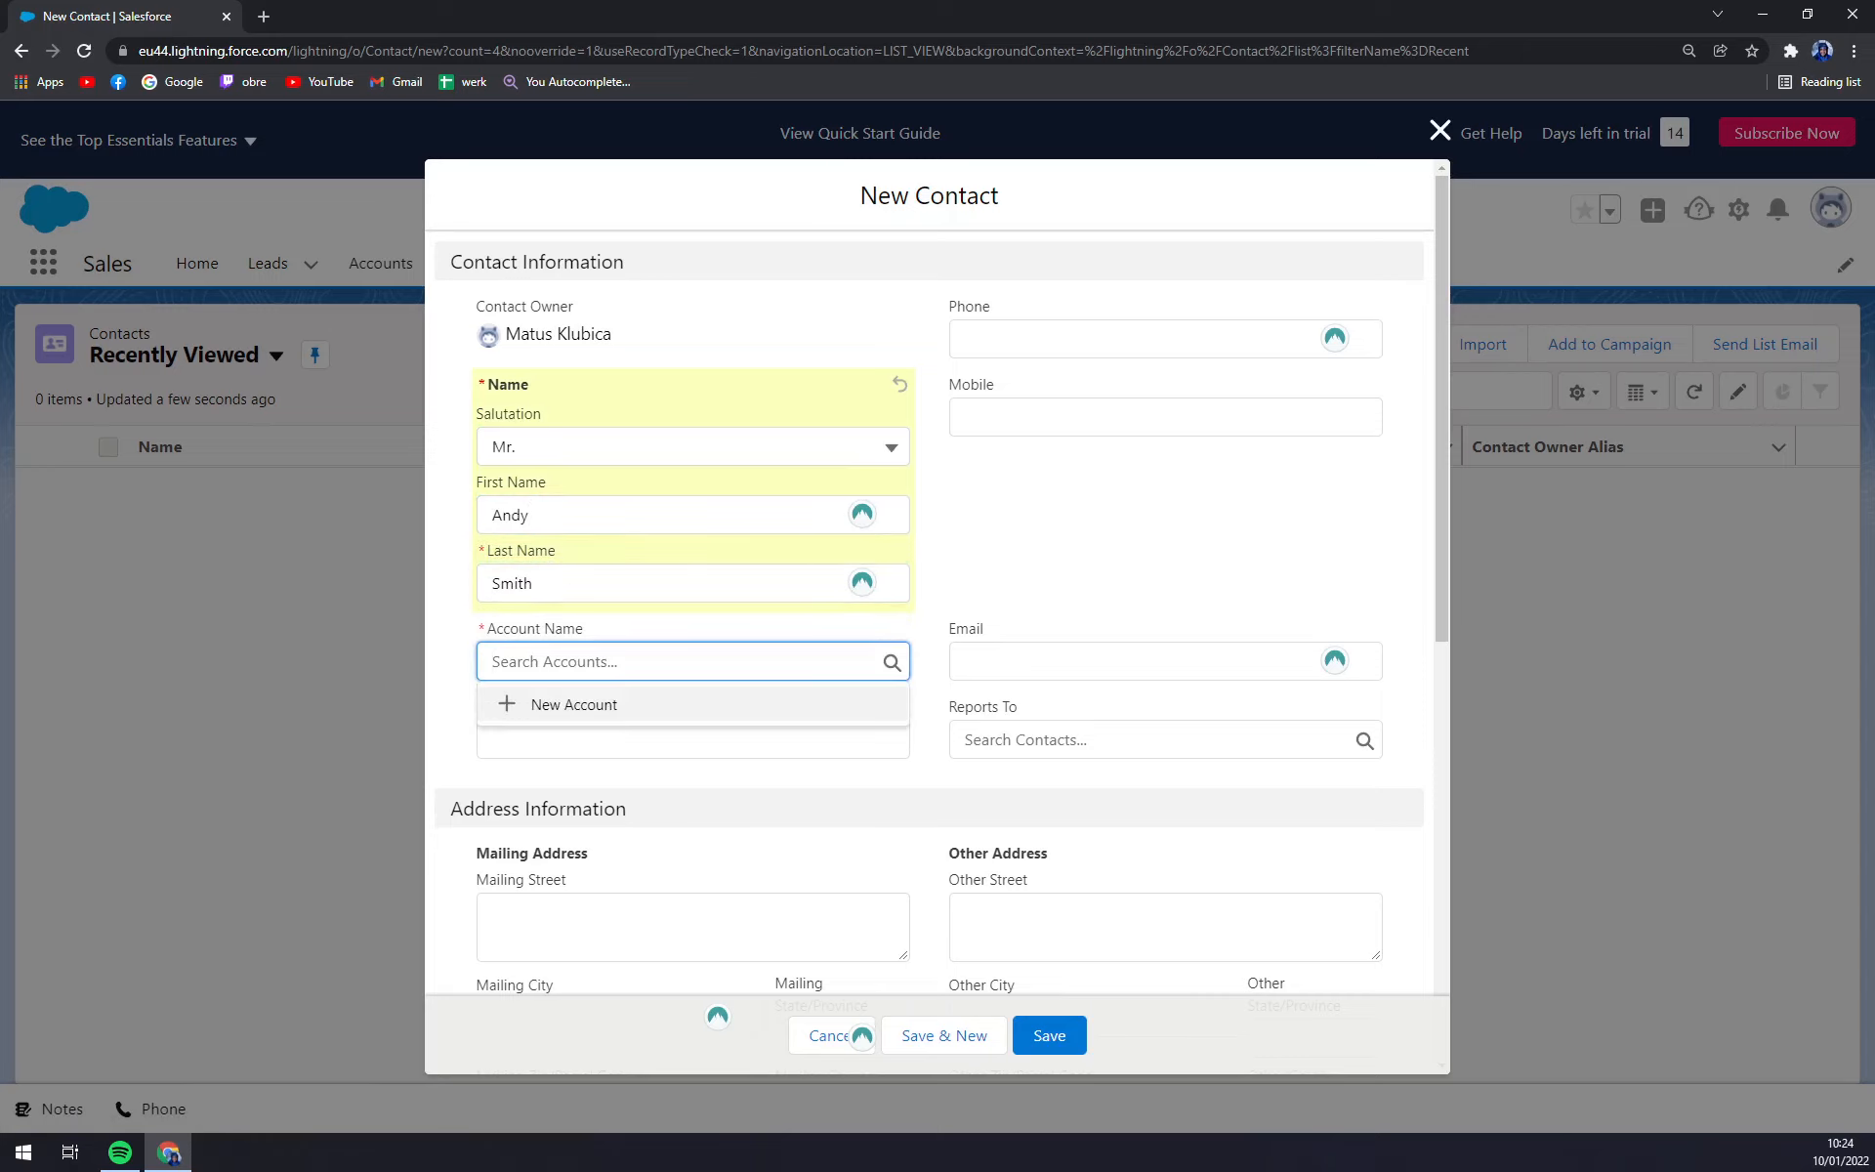
Open the New Account form from the contact's Account Name lookup.
click(591, 704)
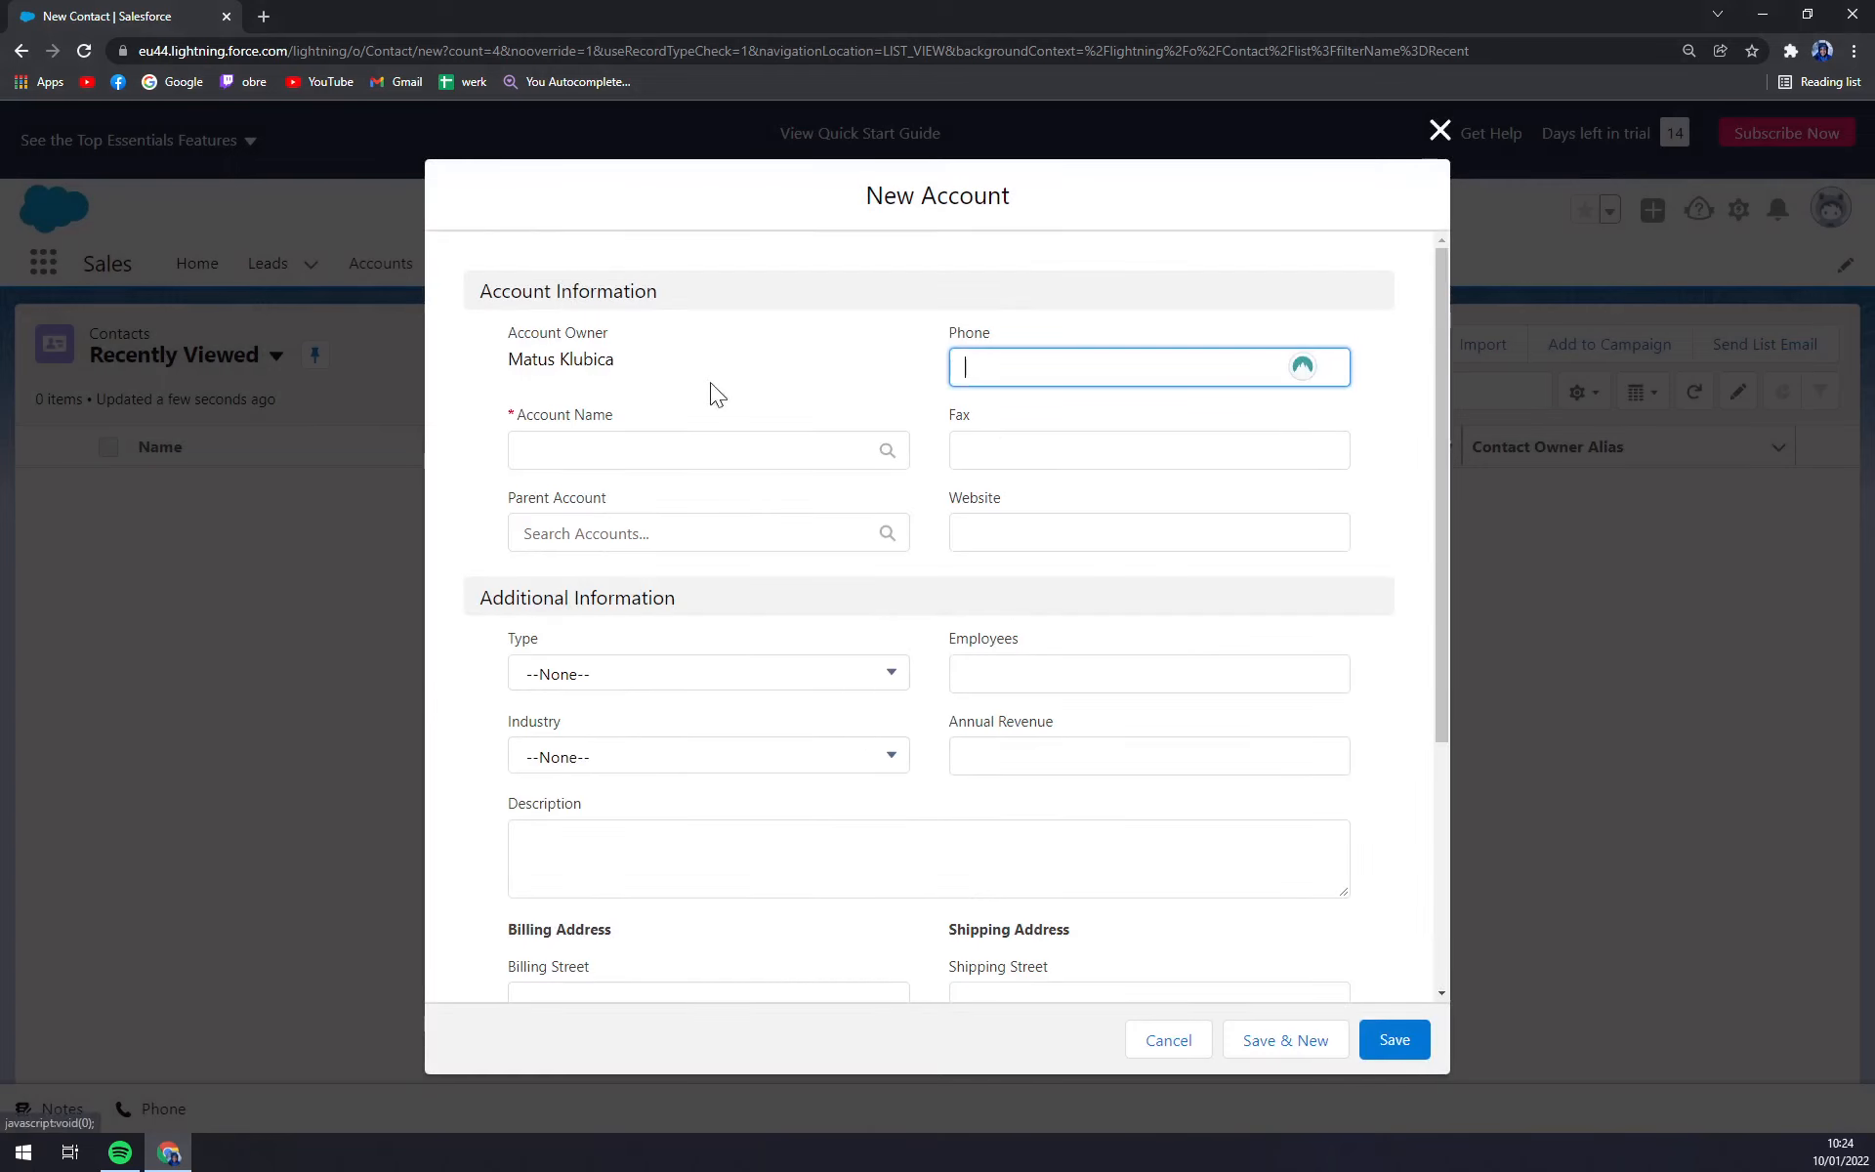
click(1439, 130)
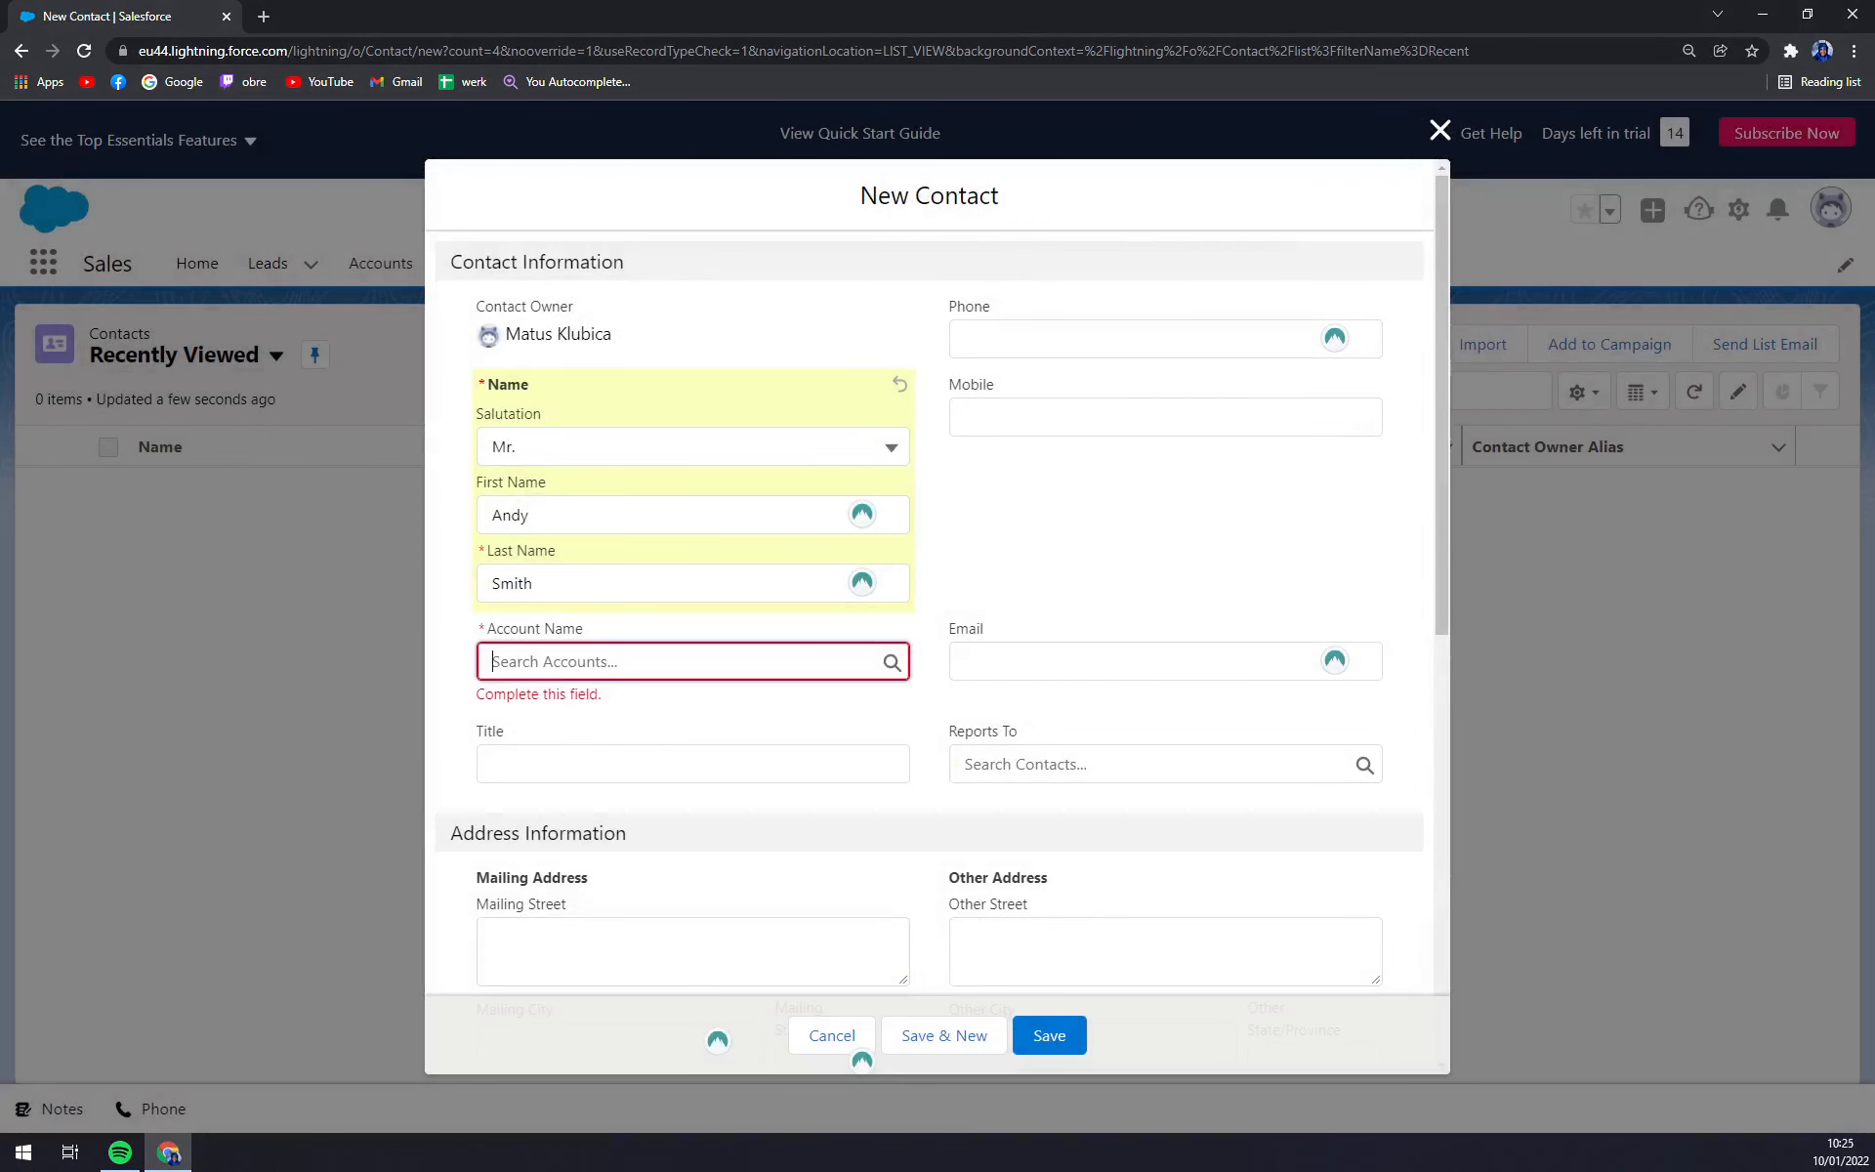
click(658, 615)
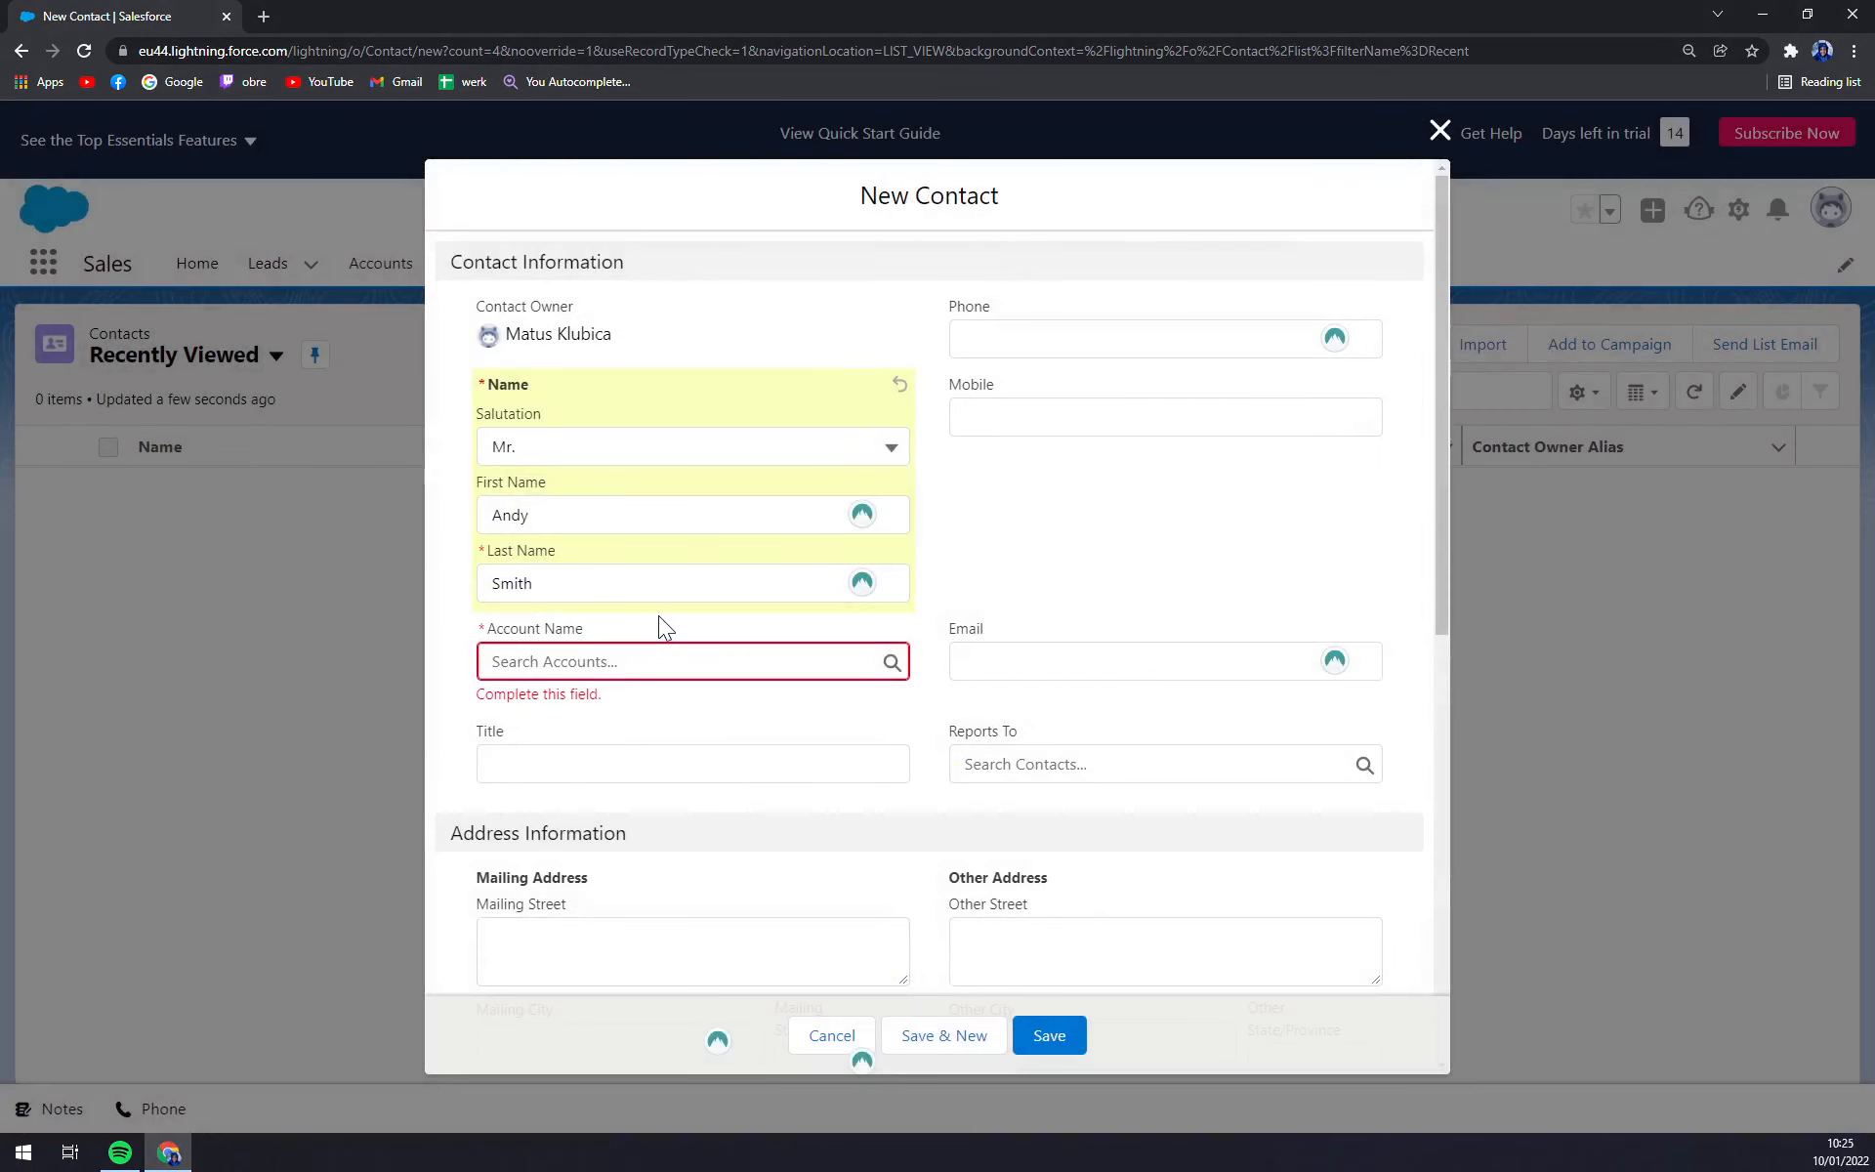
click(598, 668)
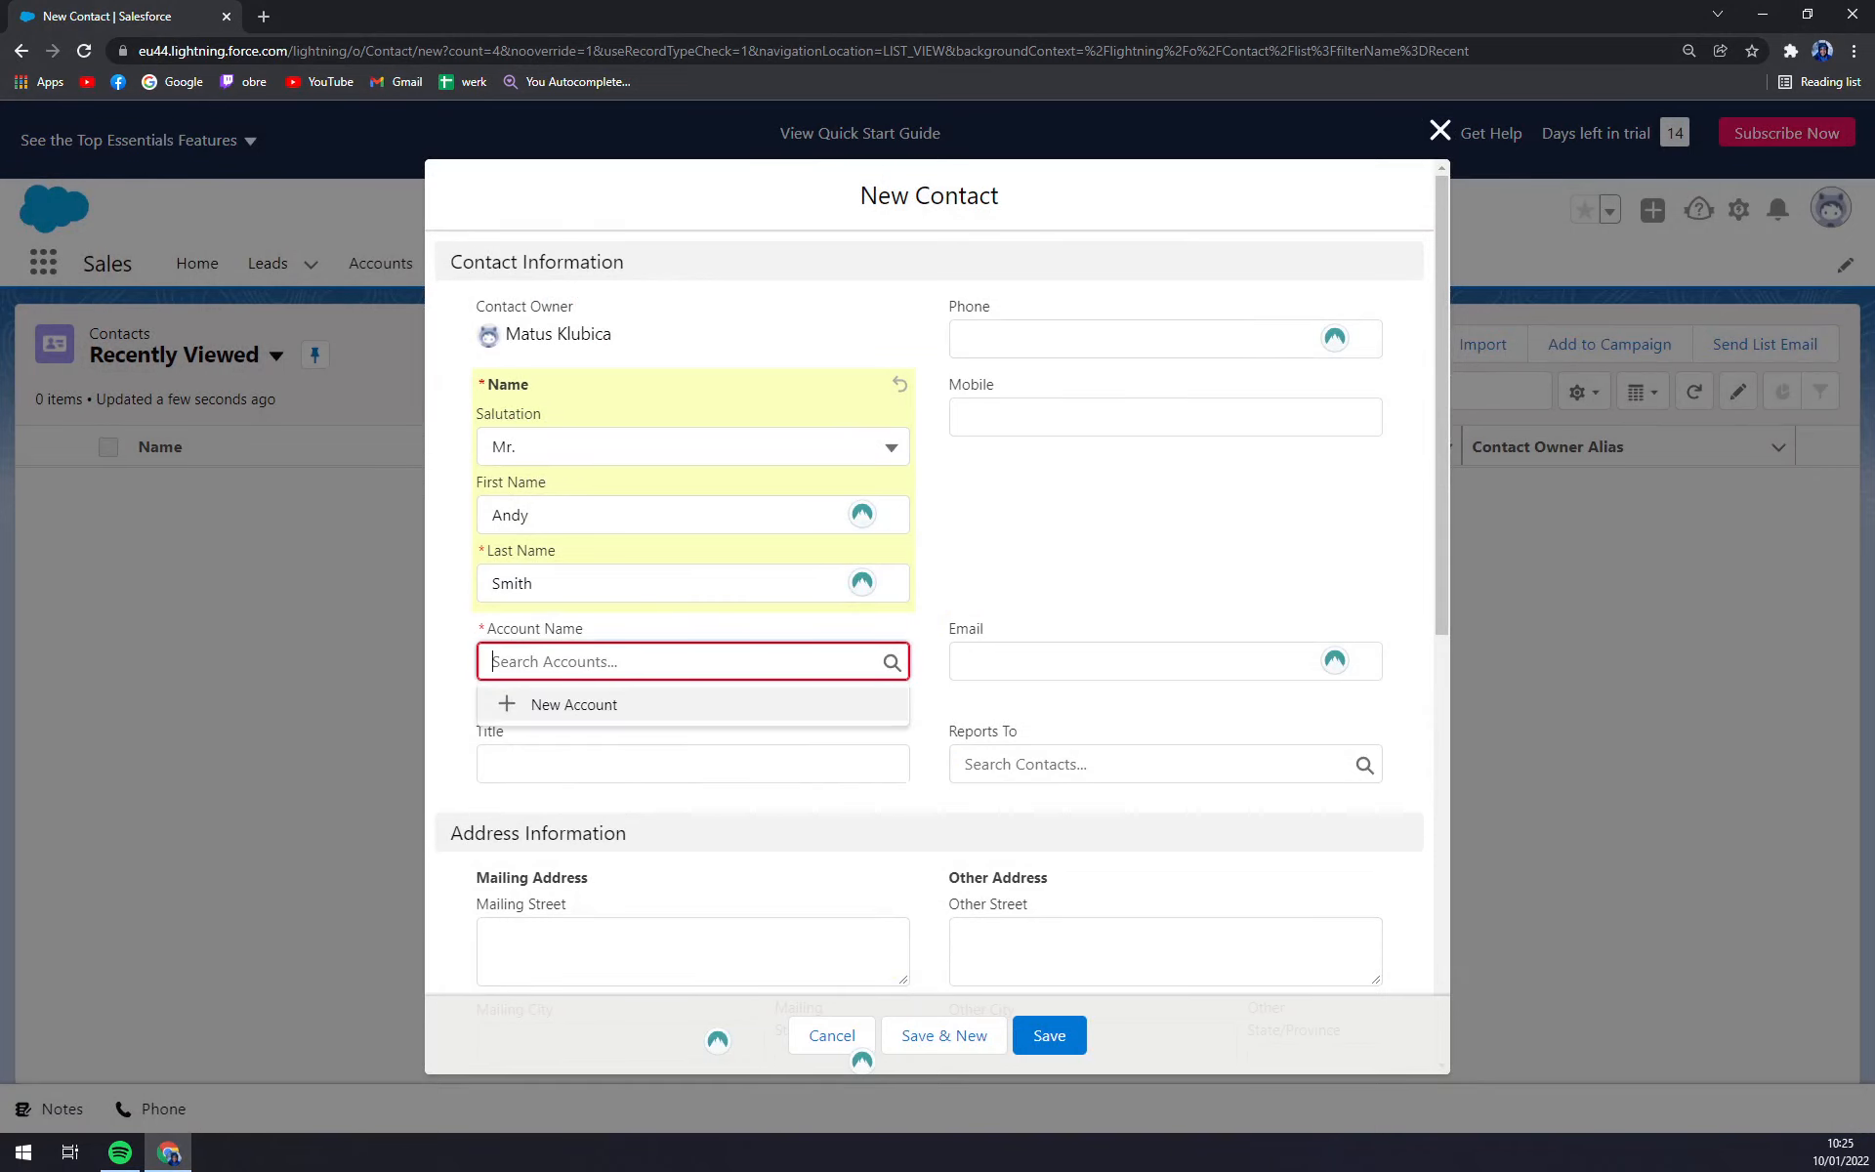
click(597, 699)
Name the new account after the contact's first name and save it.
click(673, 447)
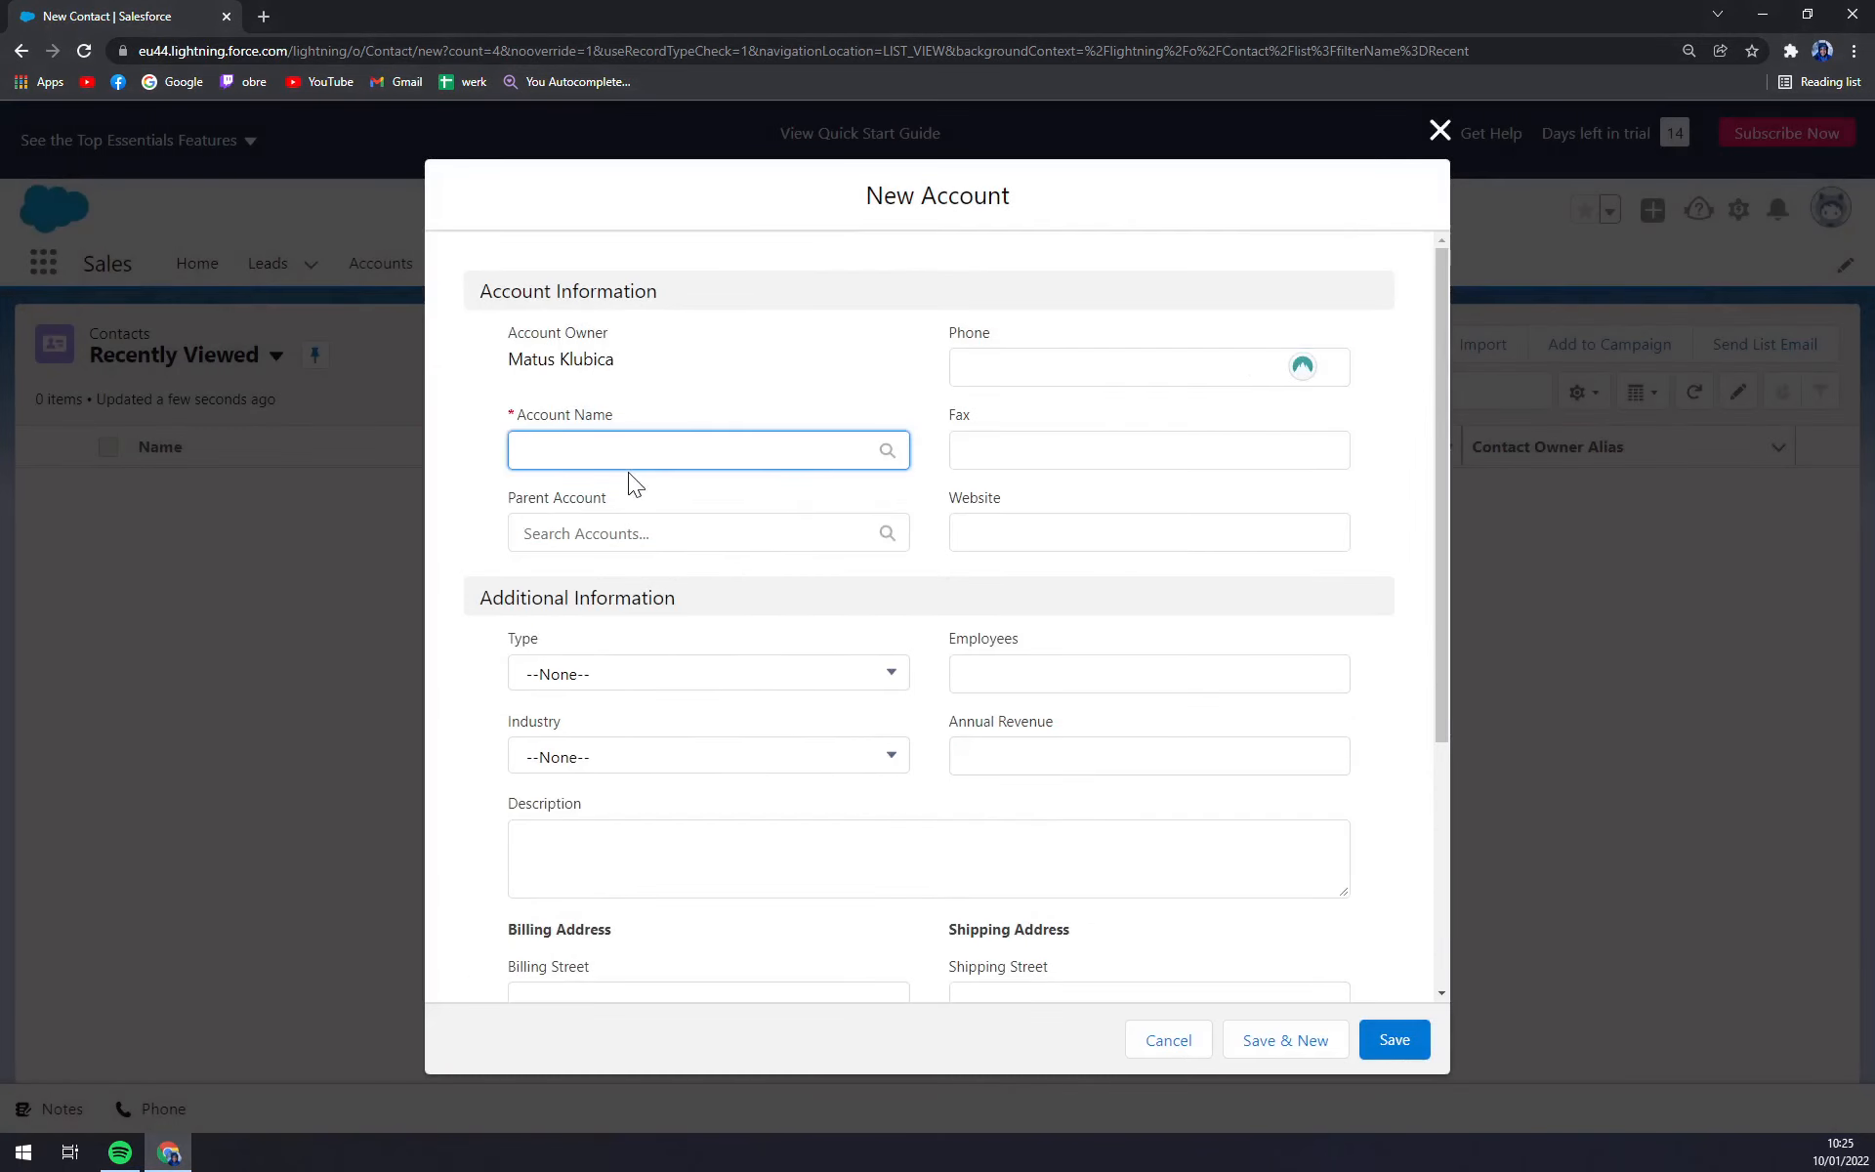
text(Andy)
key(Tab)
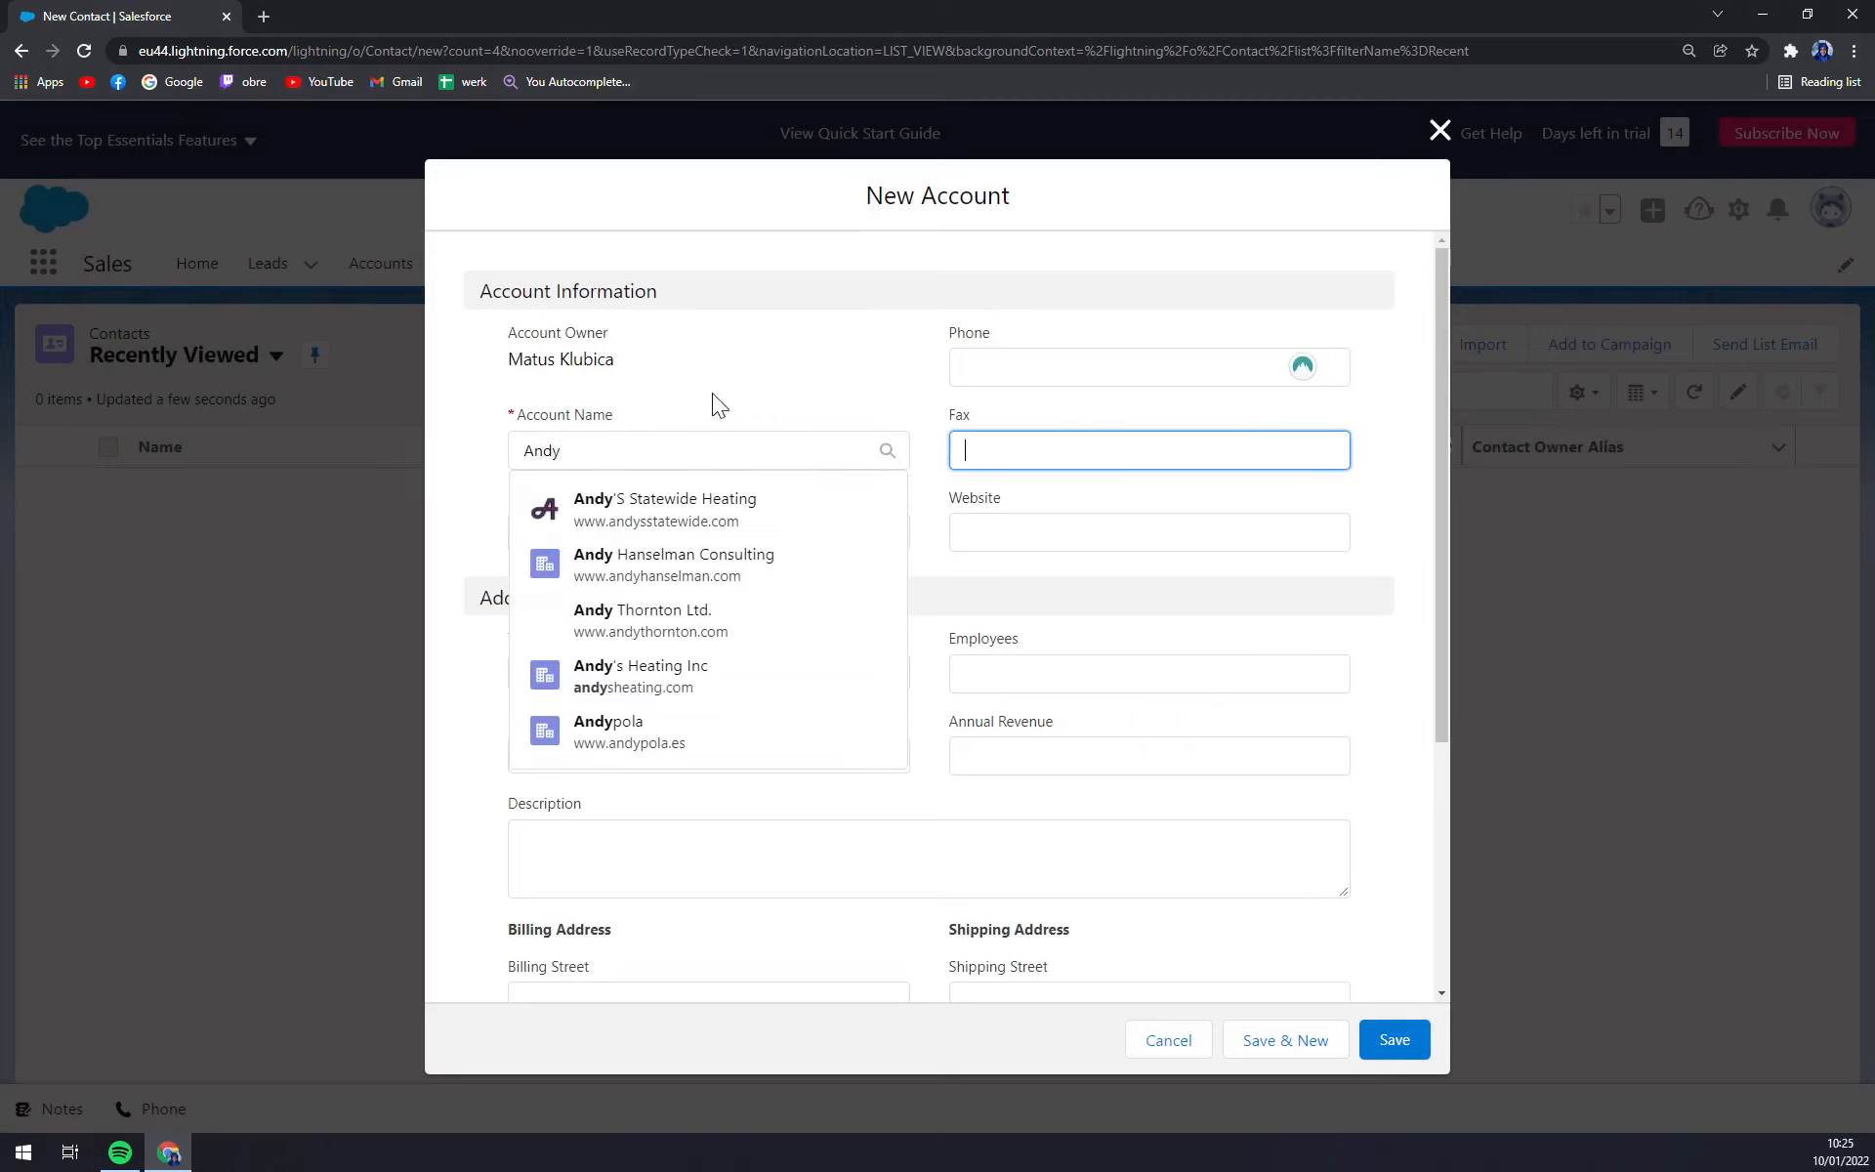
click(713, 533)
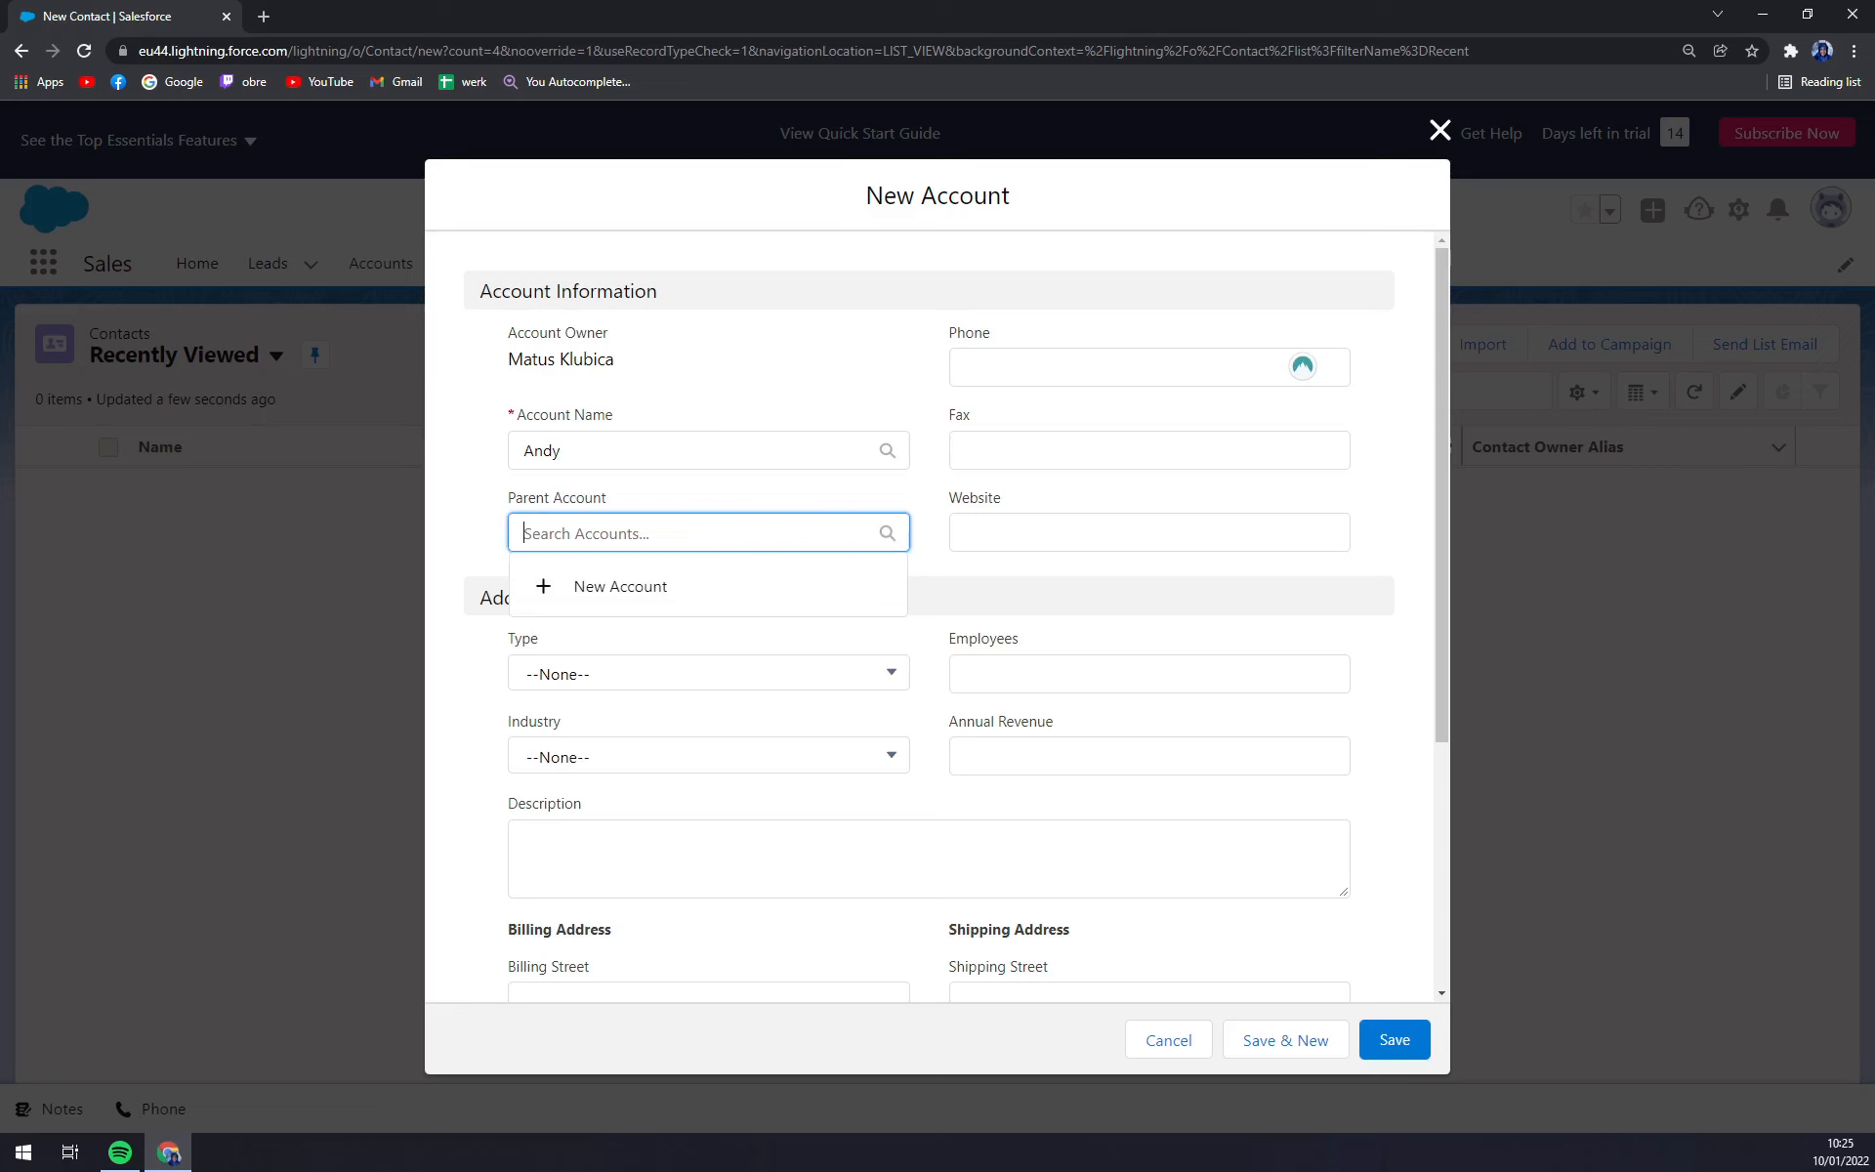
click(713, 480)
scroll(852, 594, down, 4)
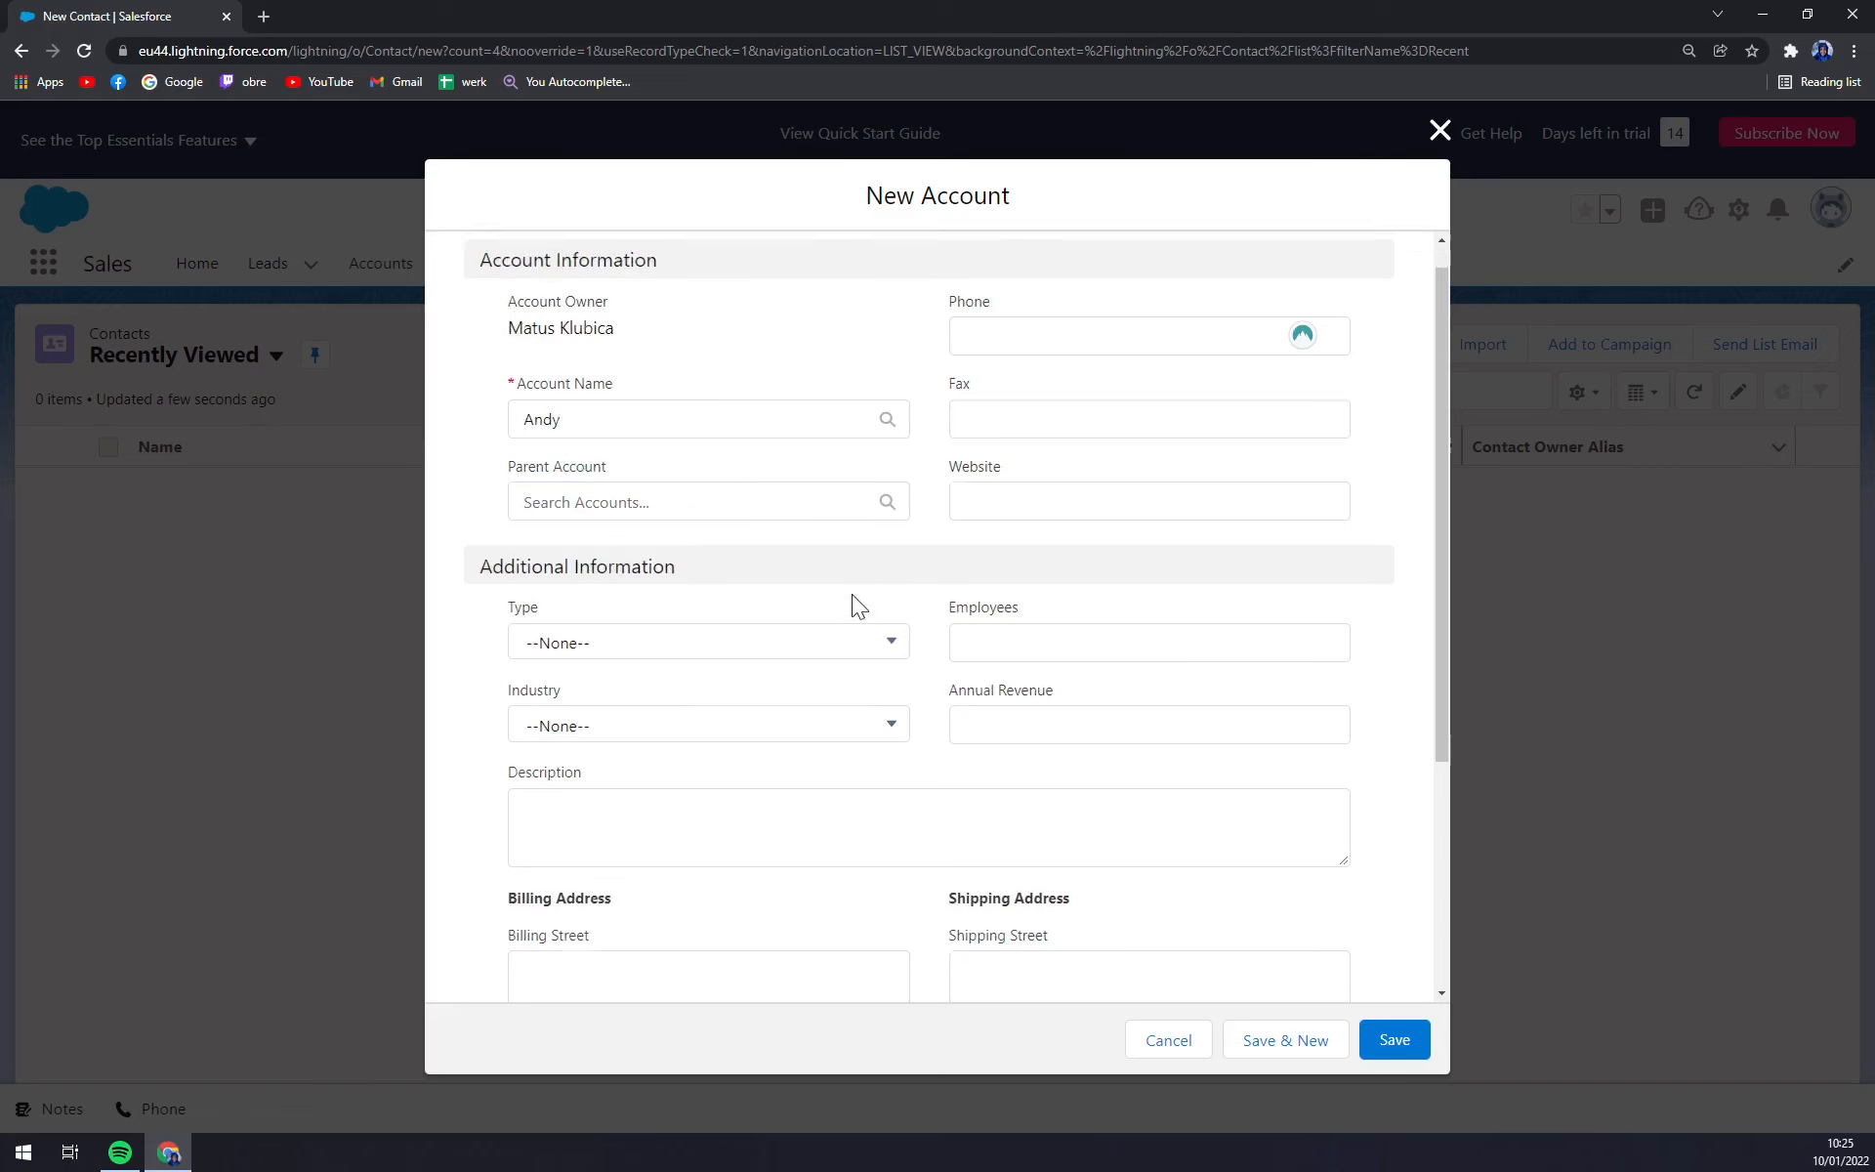
click(1394, 1041)
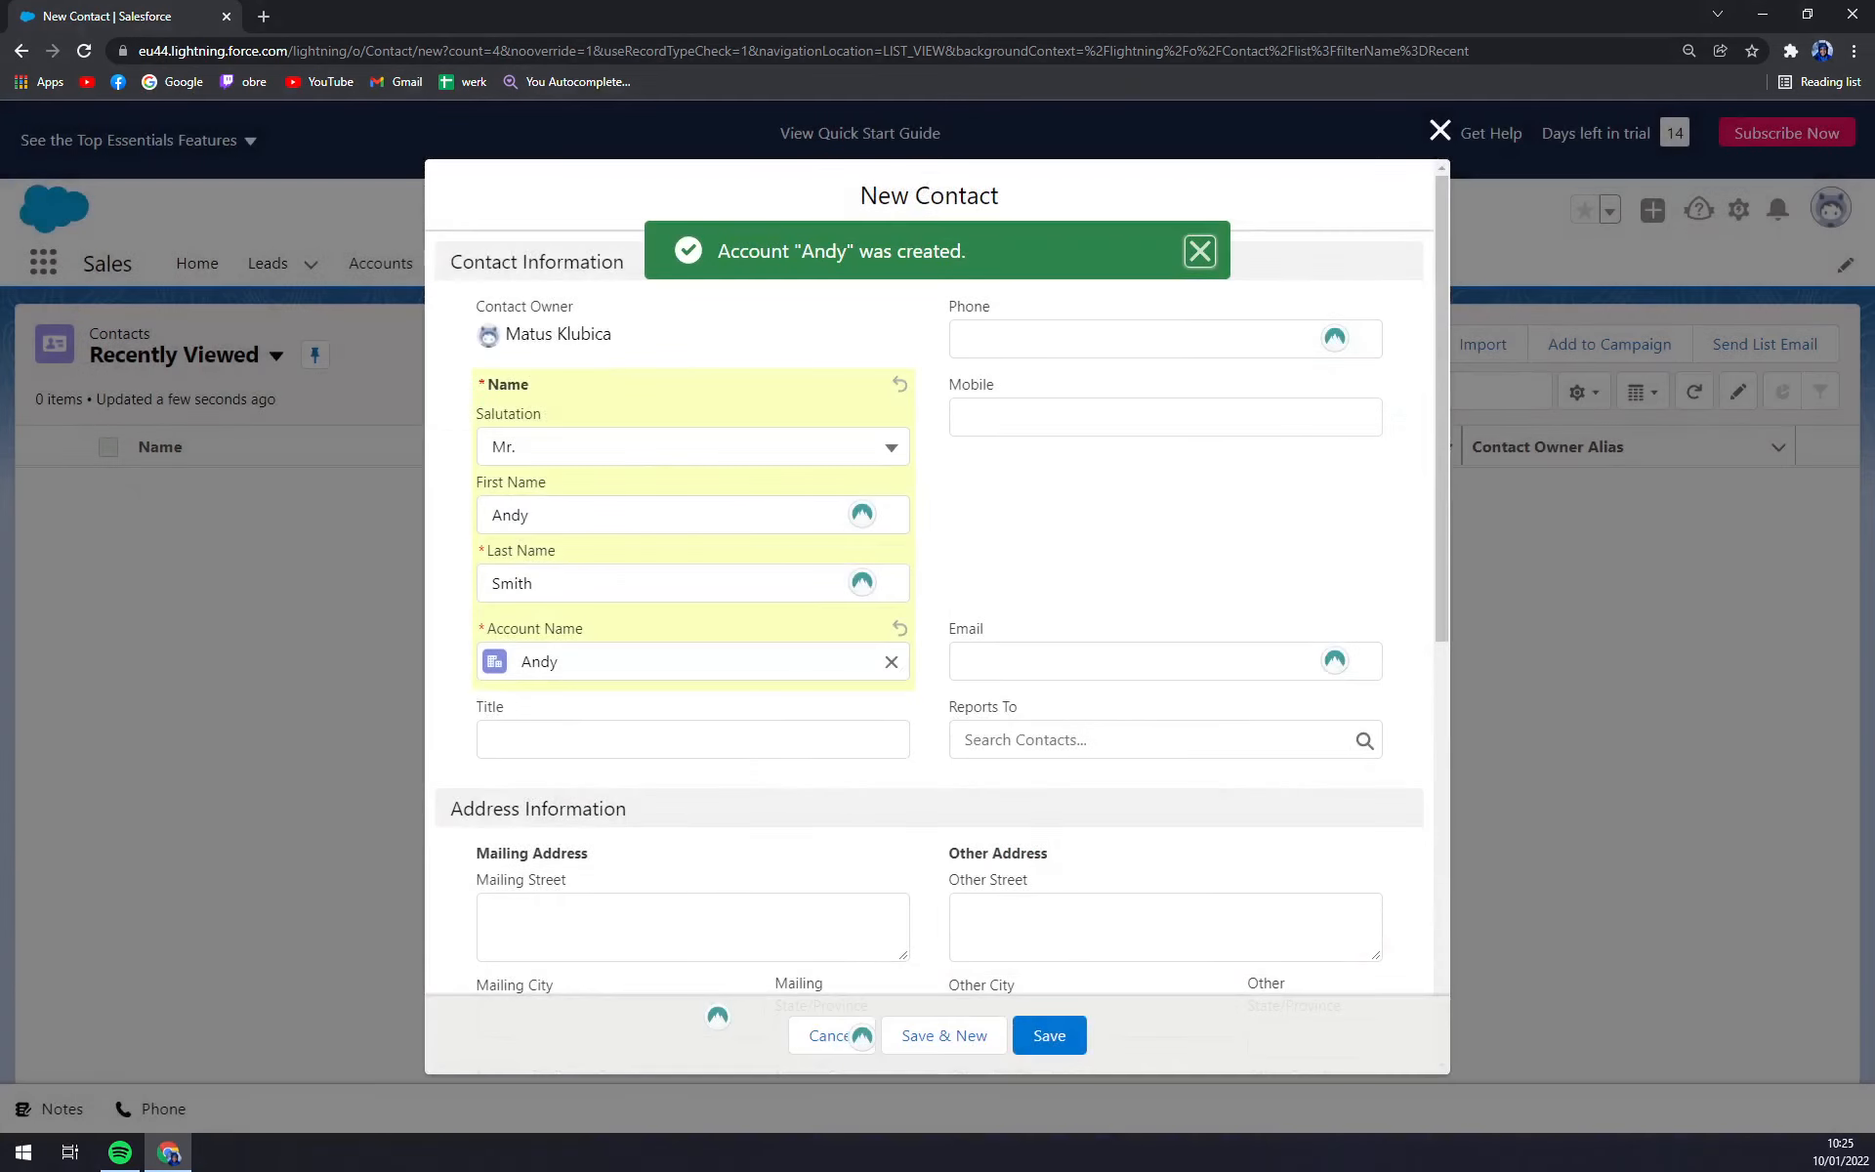
Enter CEO as the contact's title, leaving Email and Reports To blank.
click(692, 739)
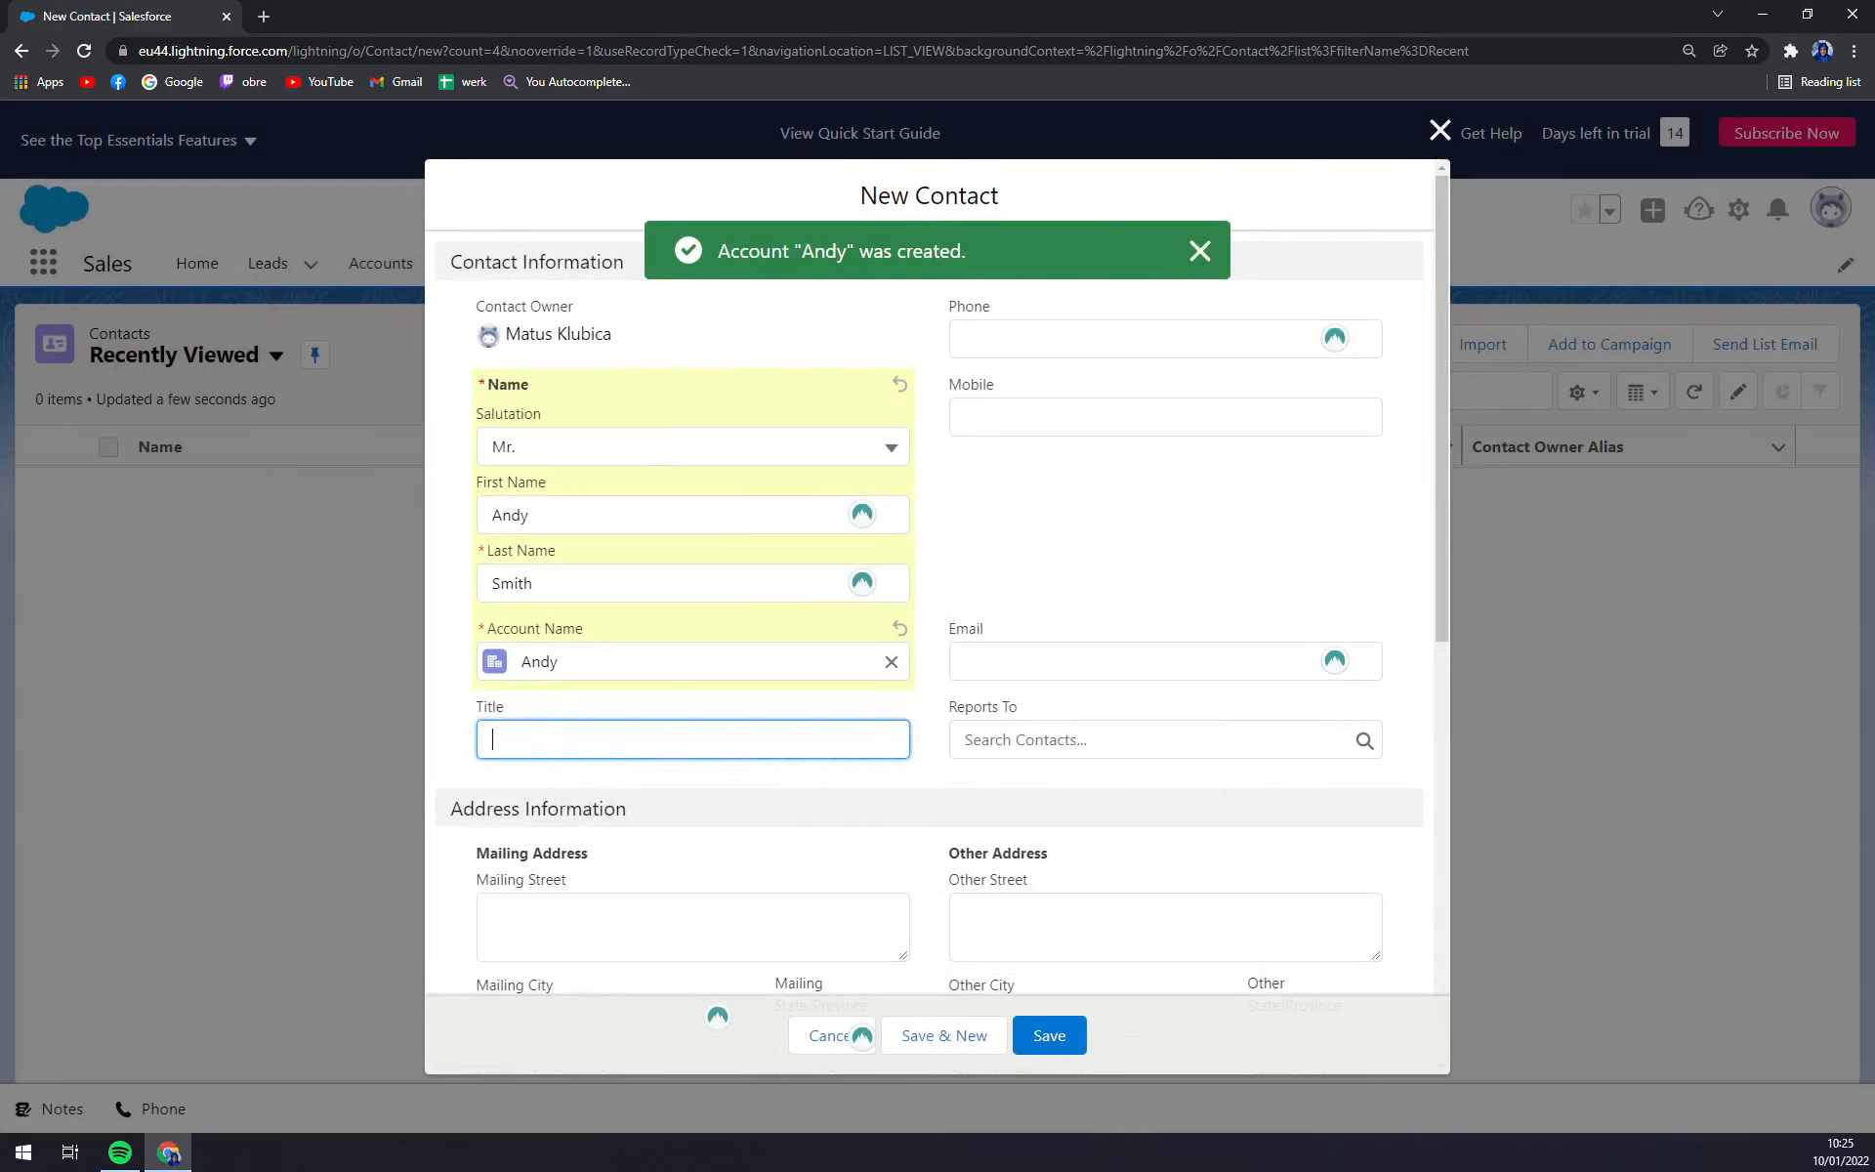
text(CEO)
click(1094, 661)
click(1119, 507)
scroll(1099, 519, down, 2)
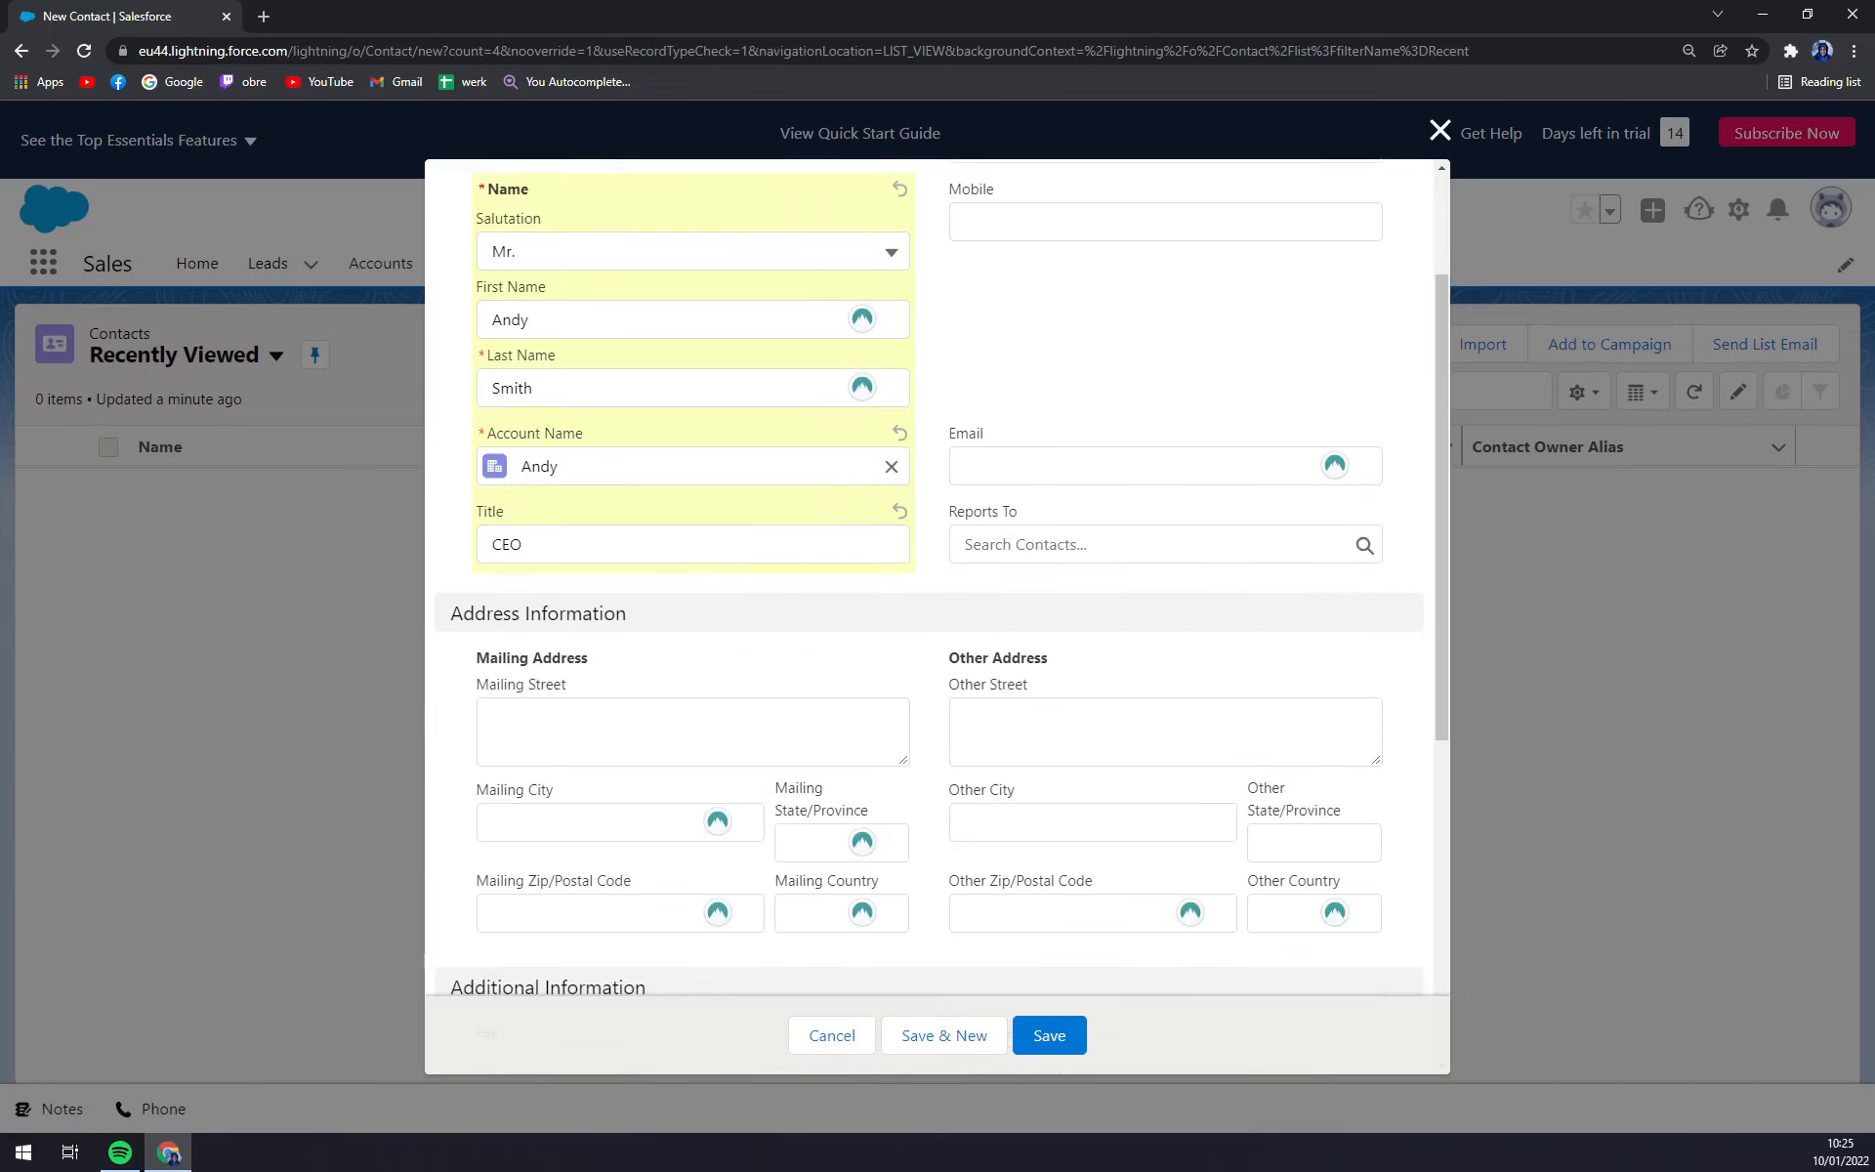
click(1123, 545)
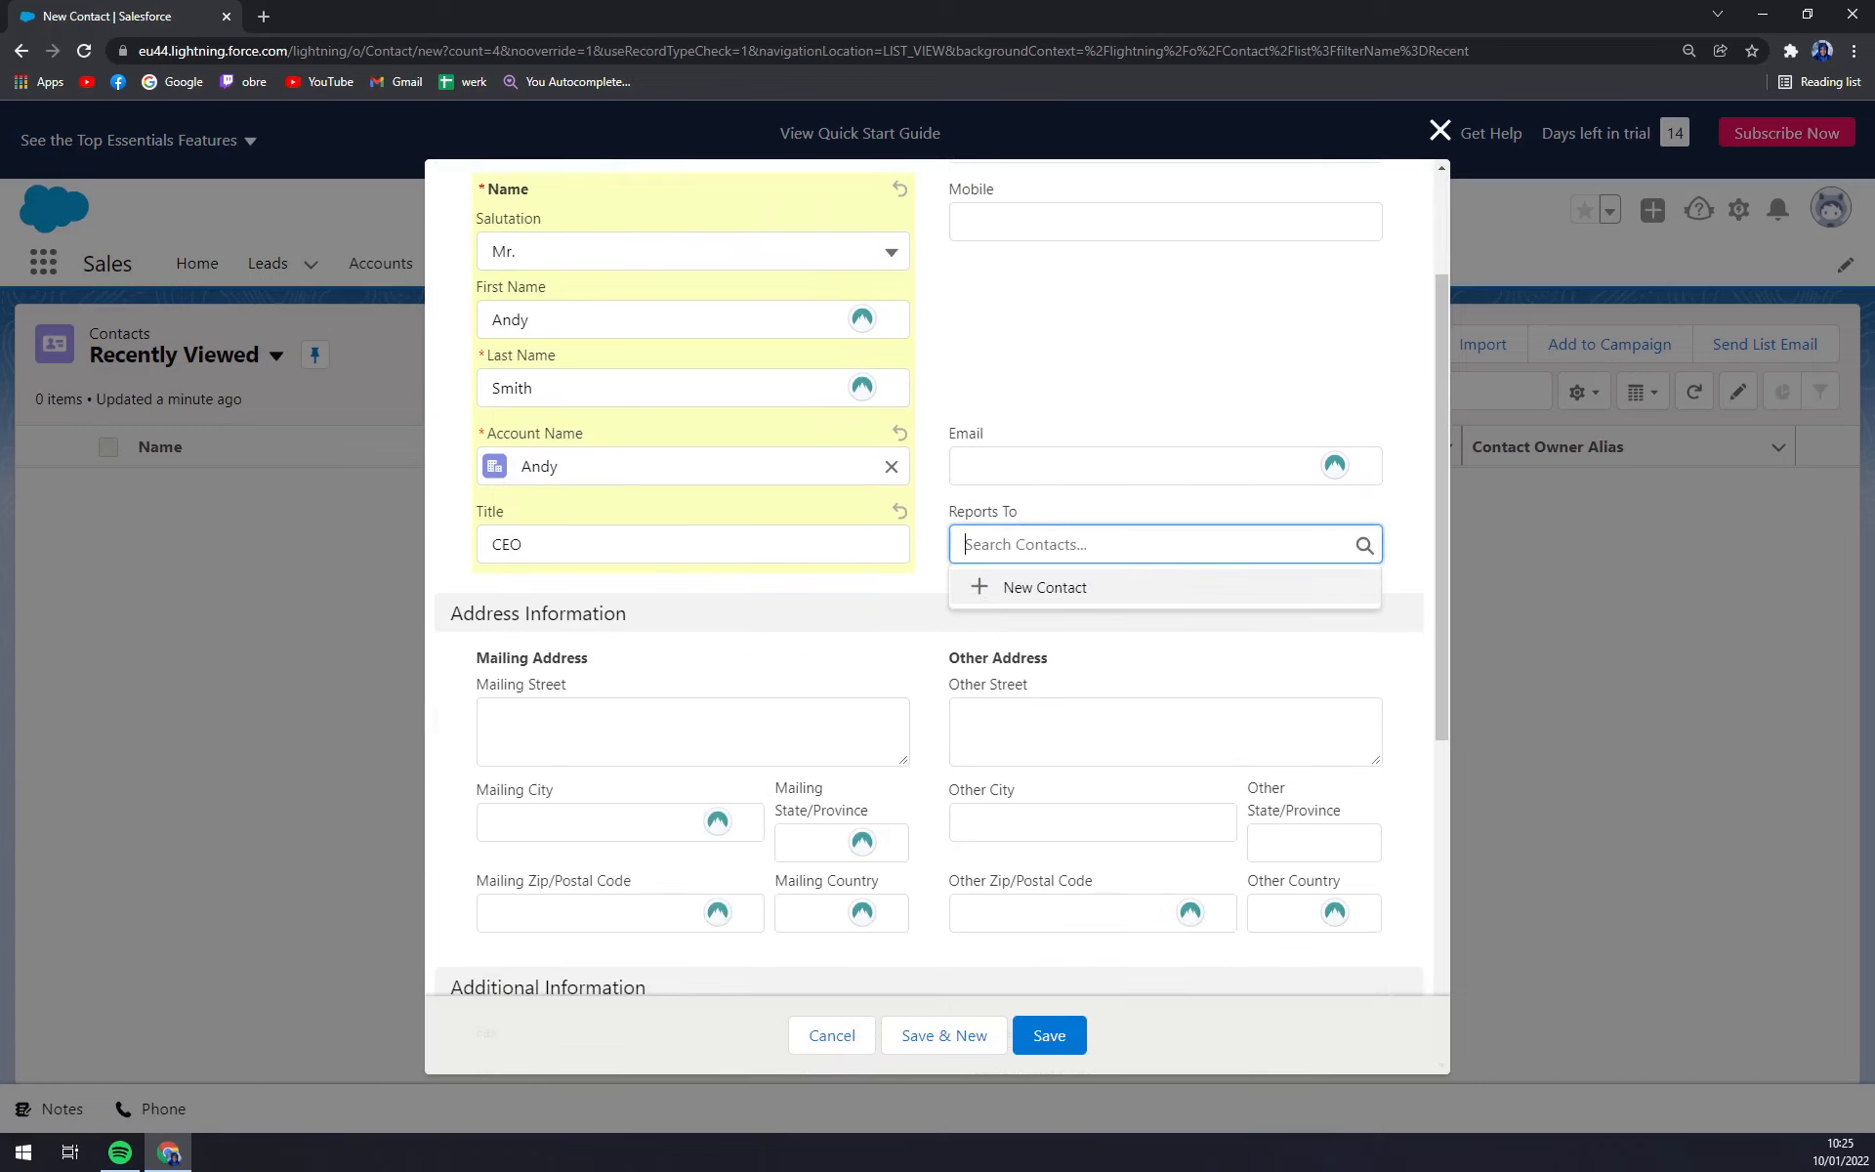
click(935, 517)
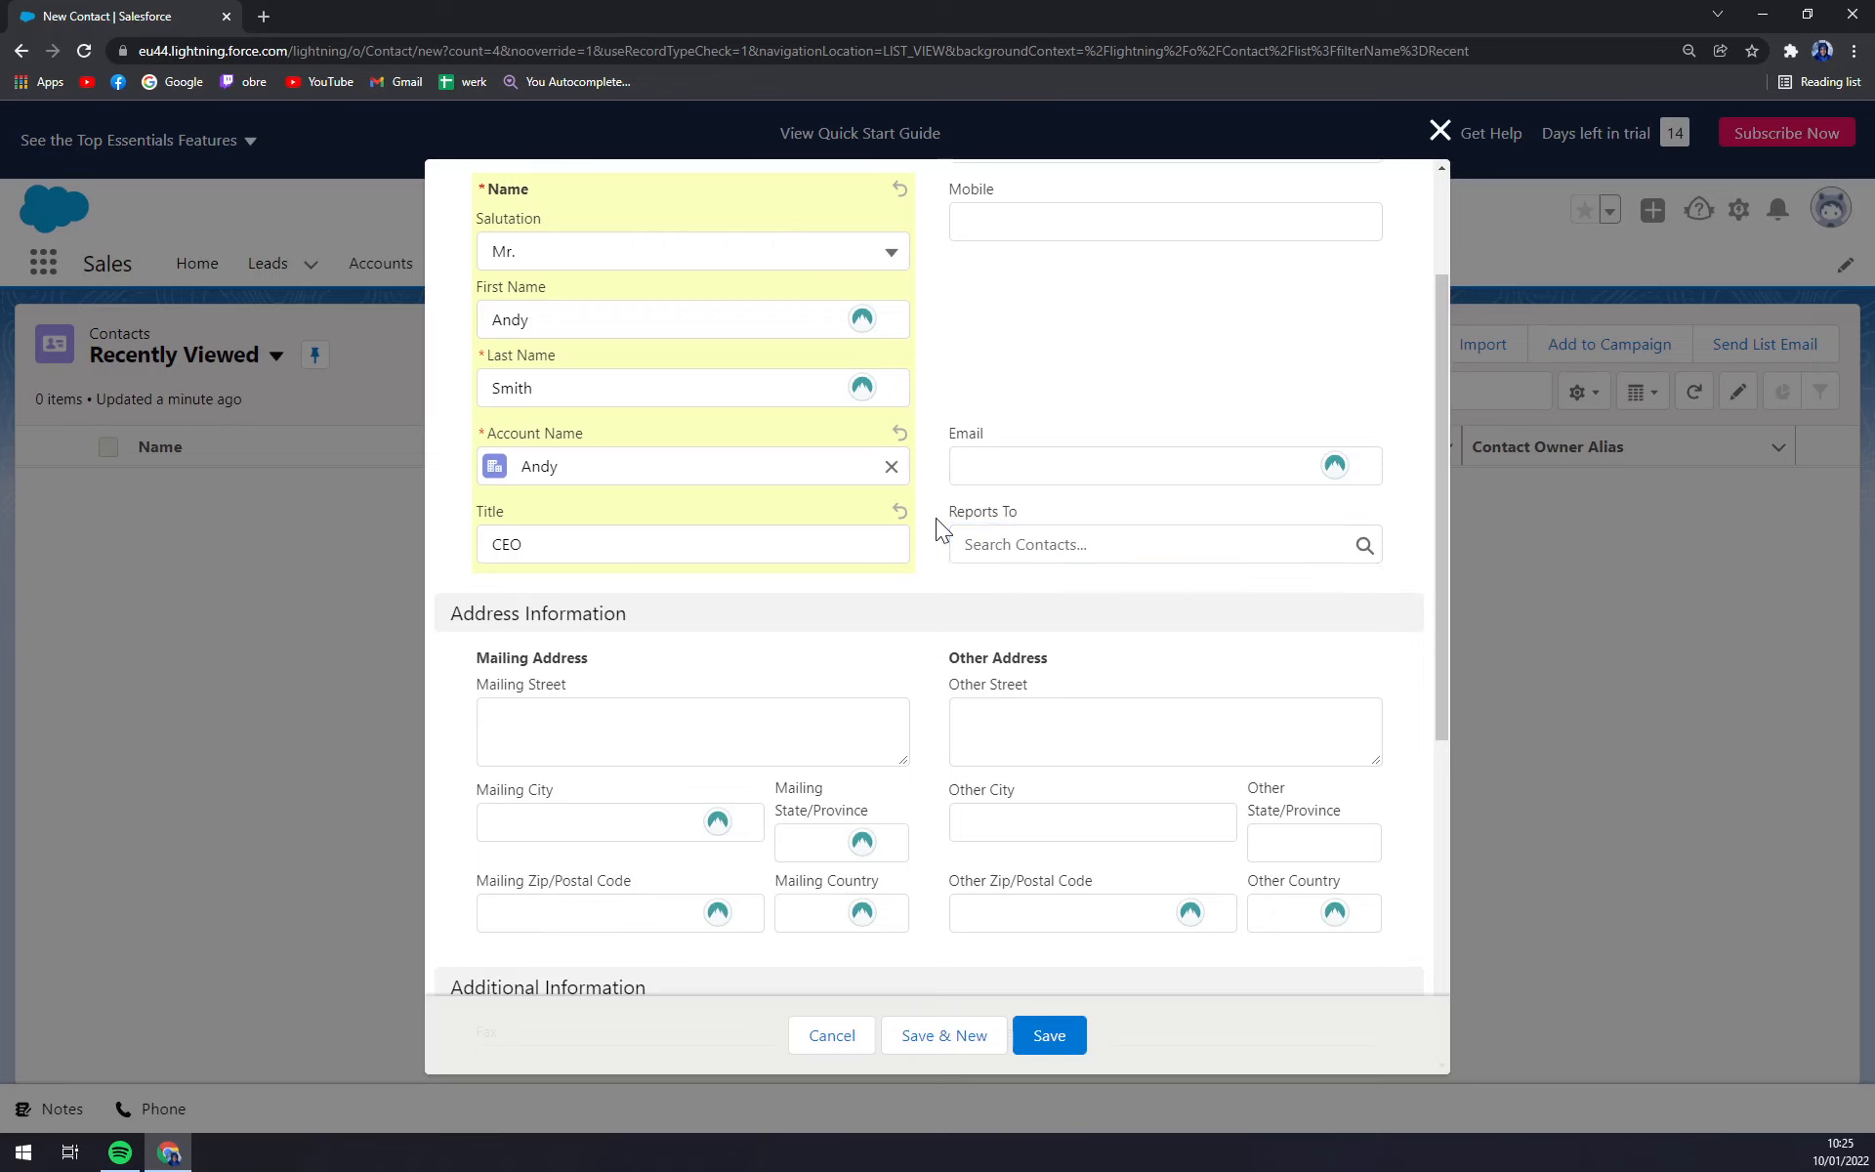
scroll(908, 505, down, 5)
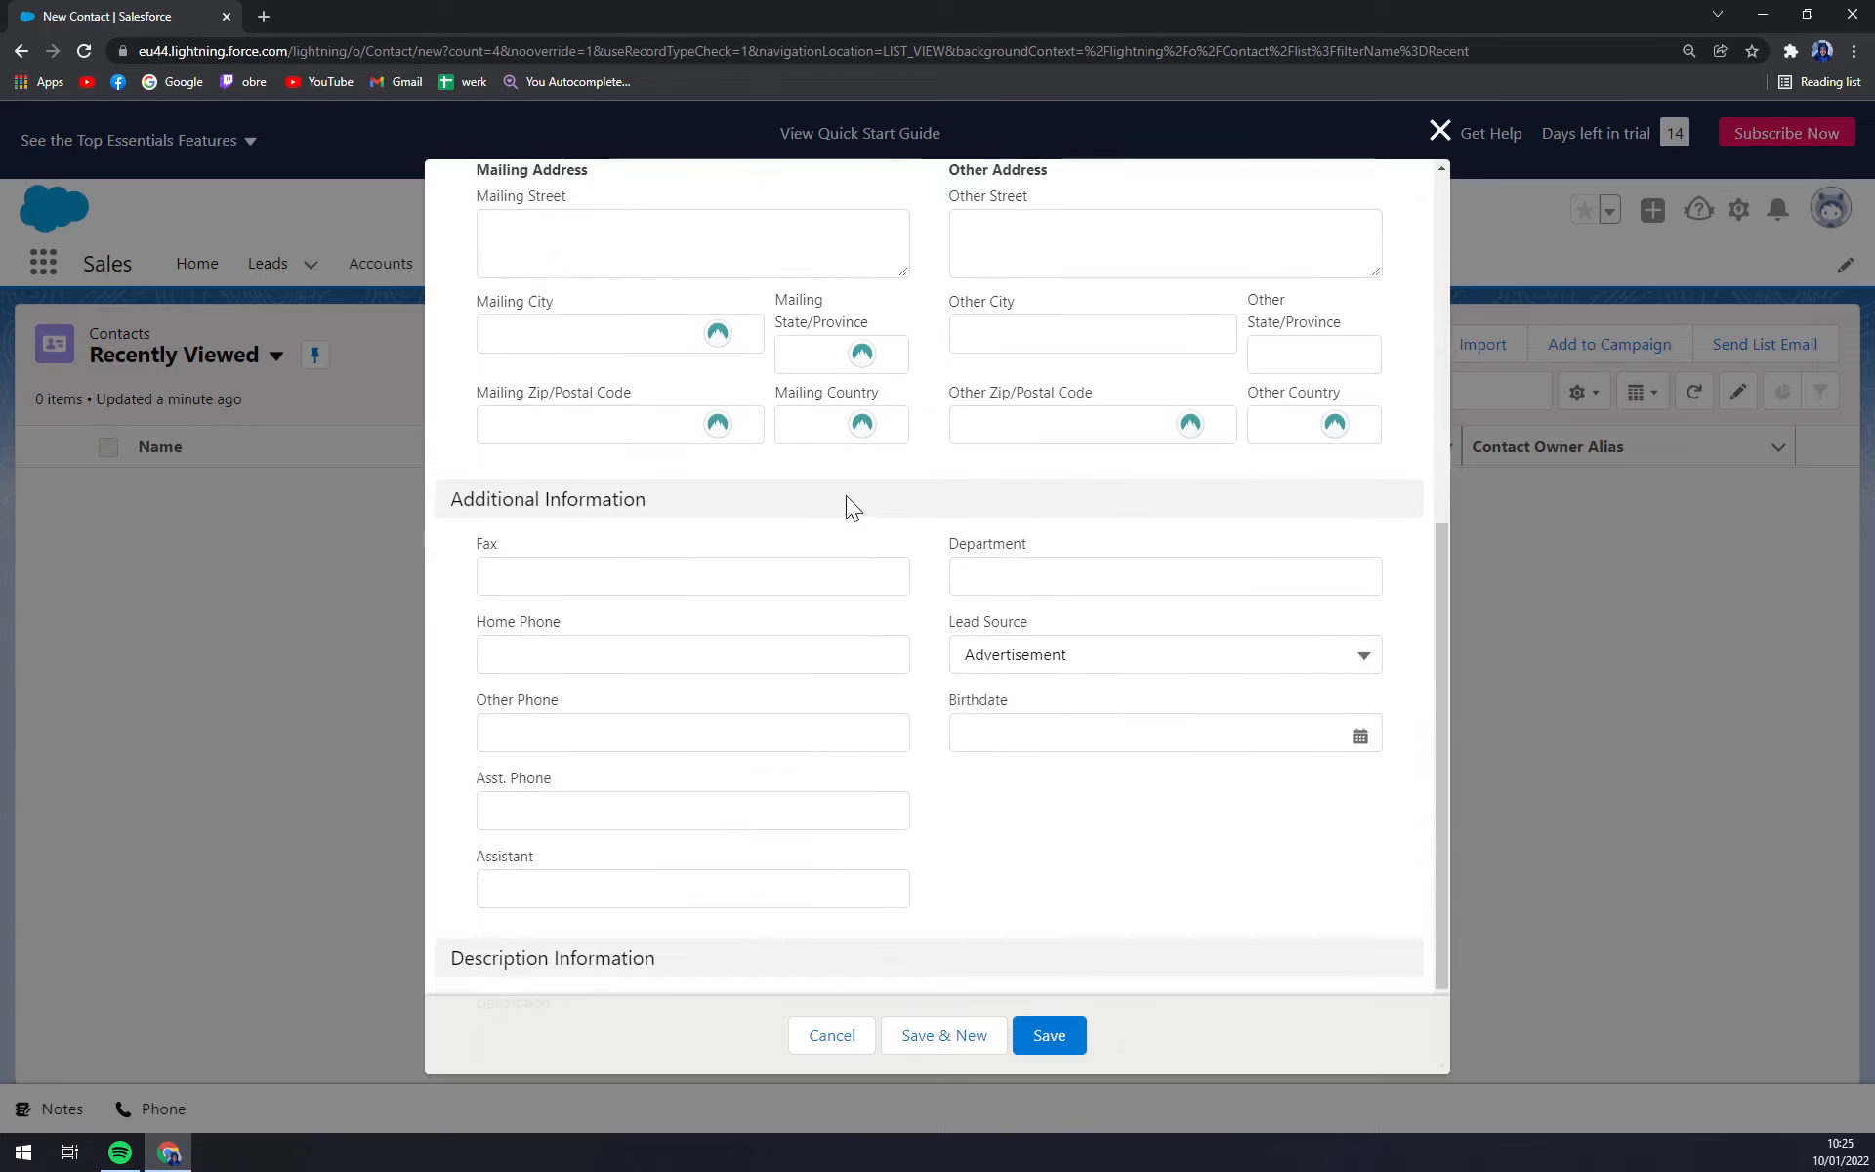
scroll(846, 495, up, 3)
click(553, 512)
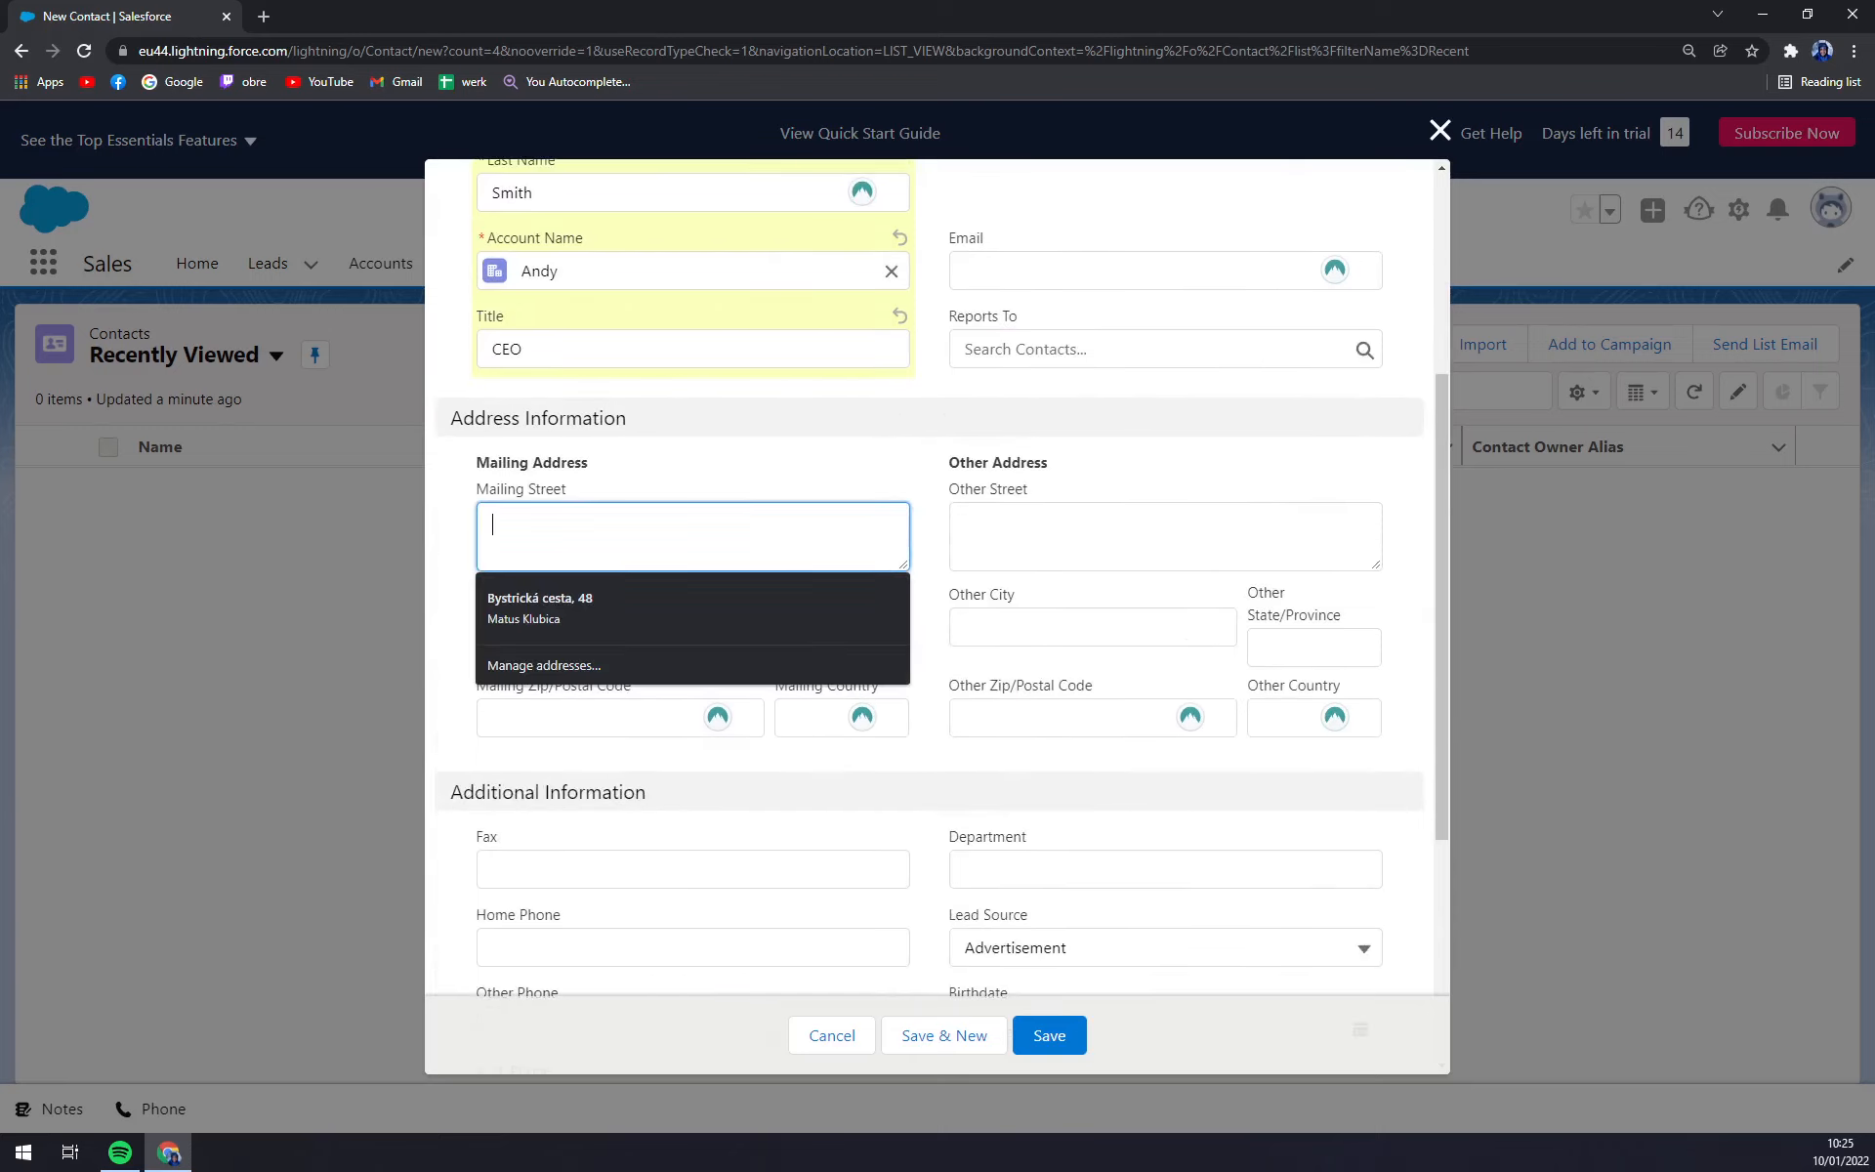
click(658, 467)
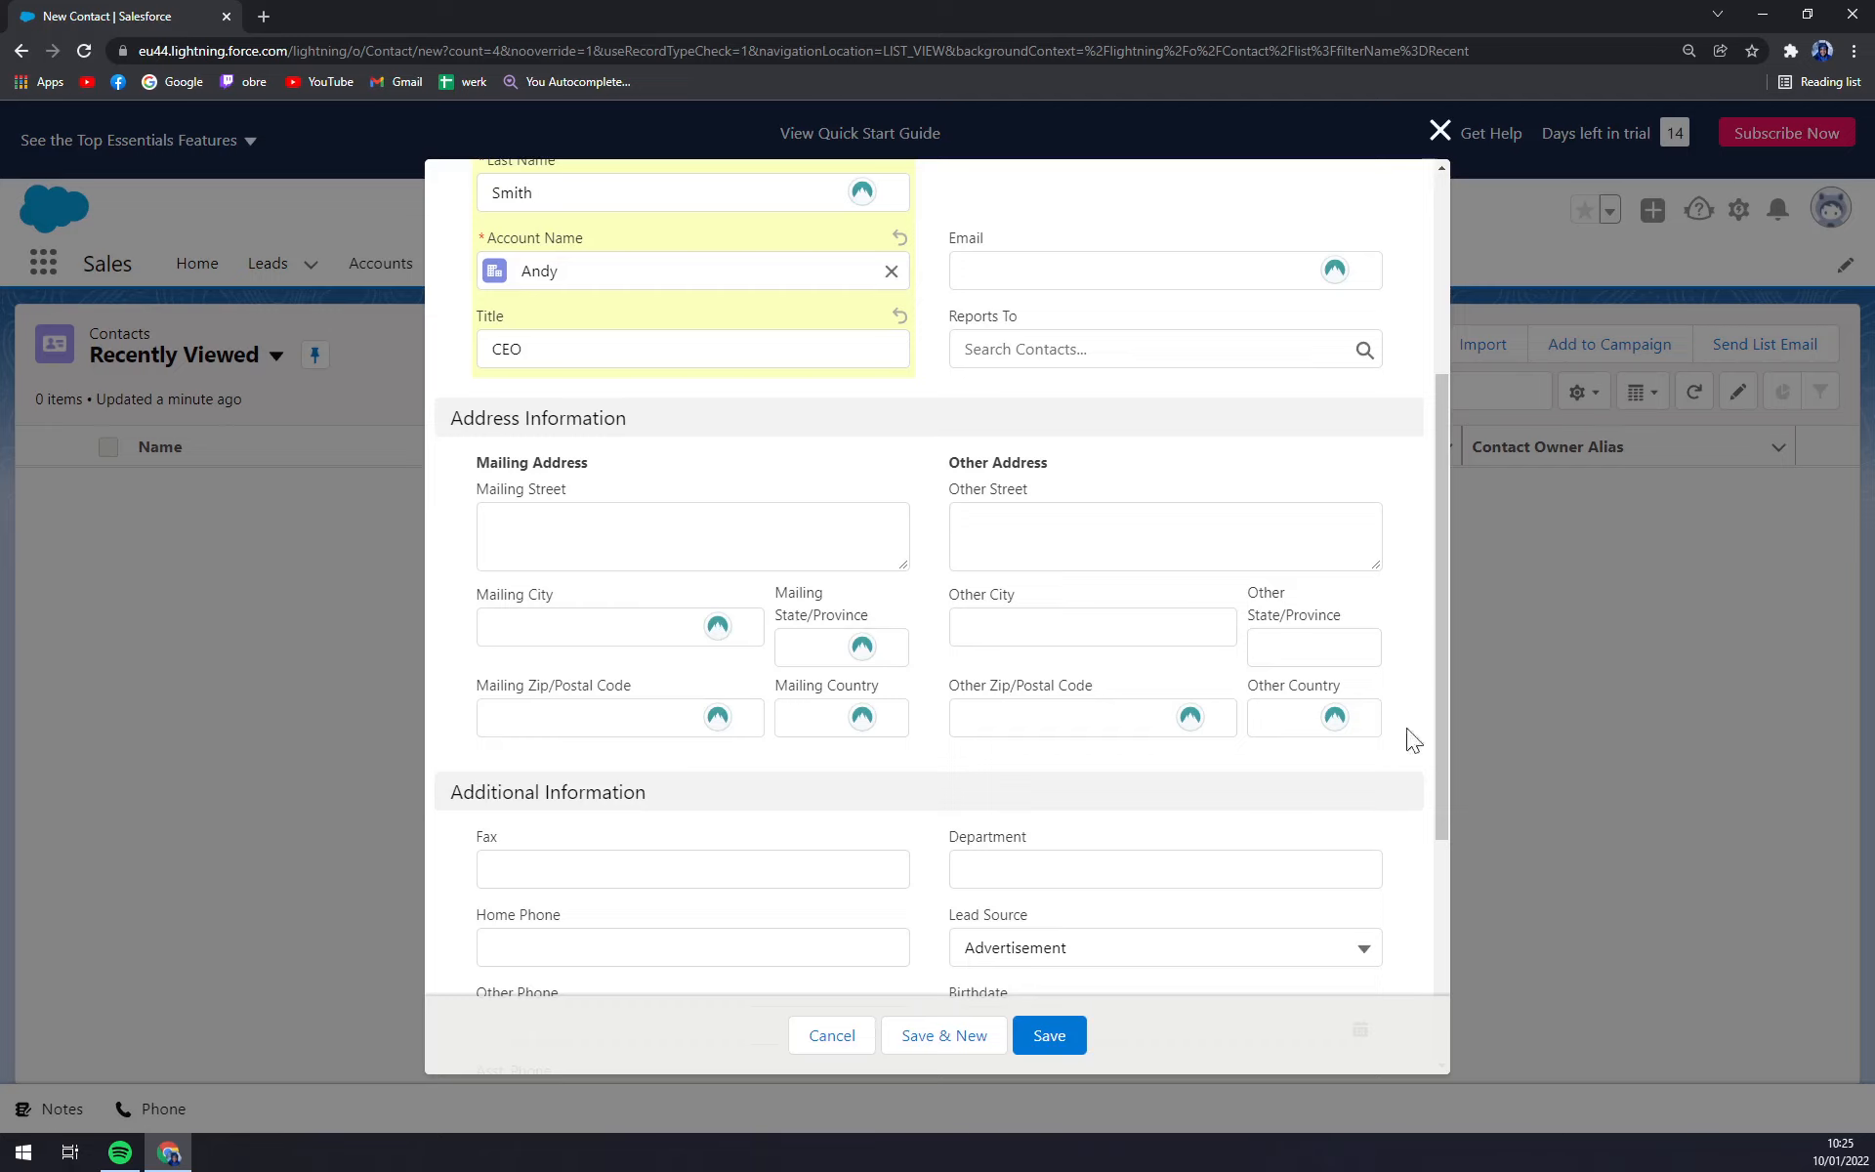
scroll(1232, 673, up, 4)
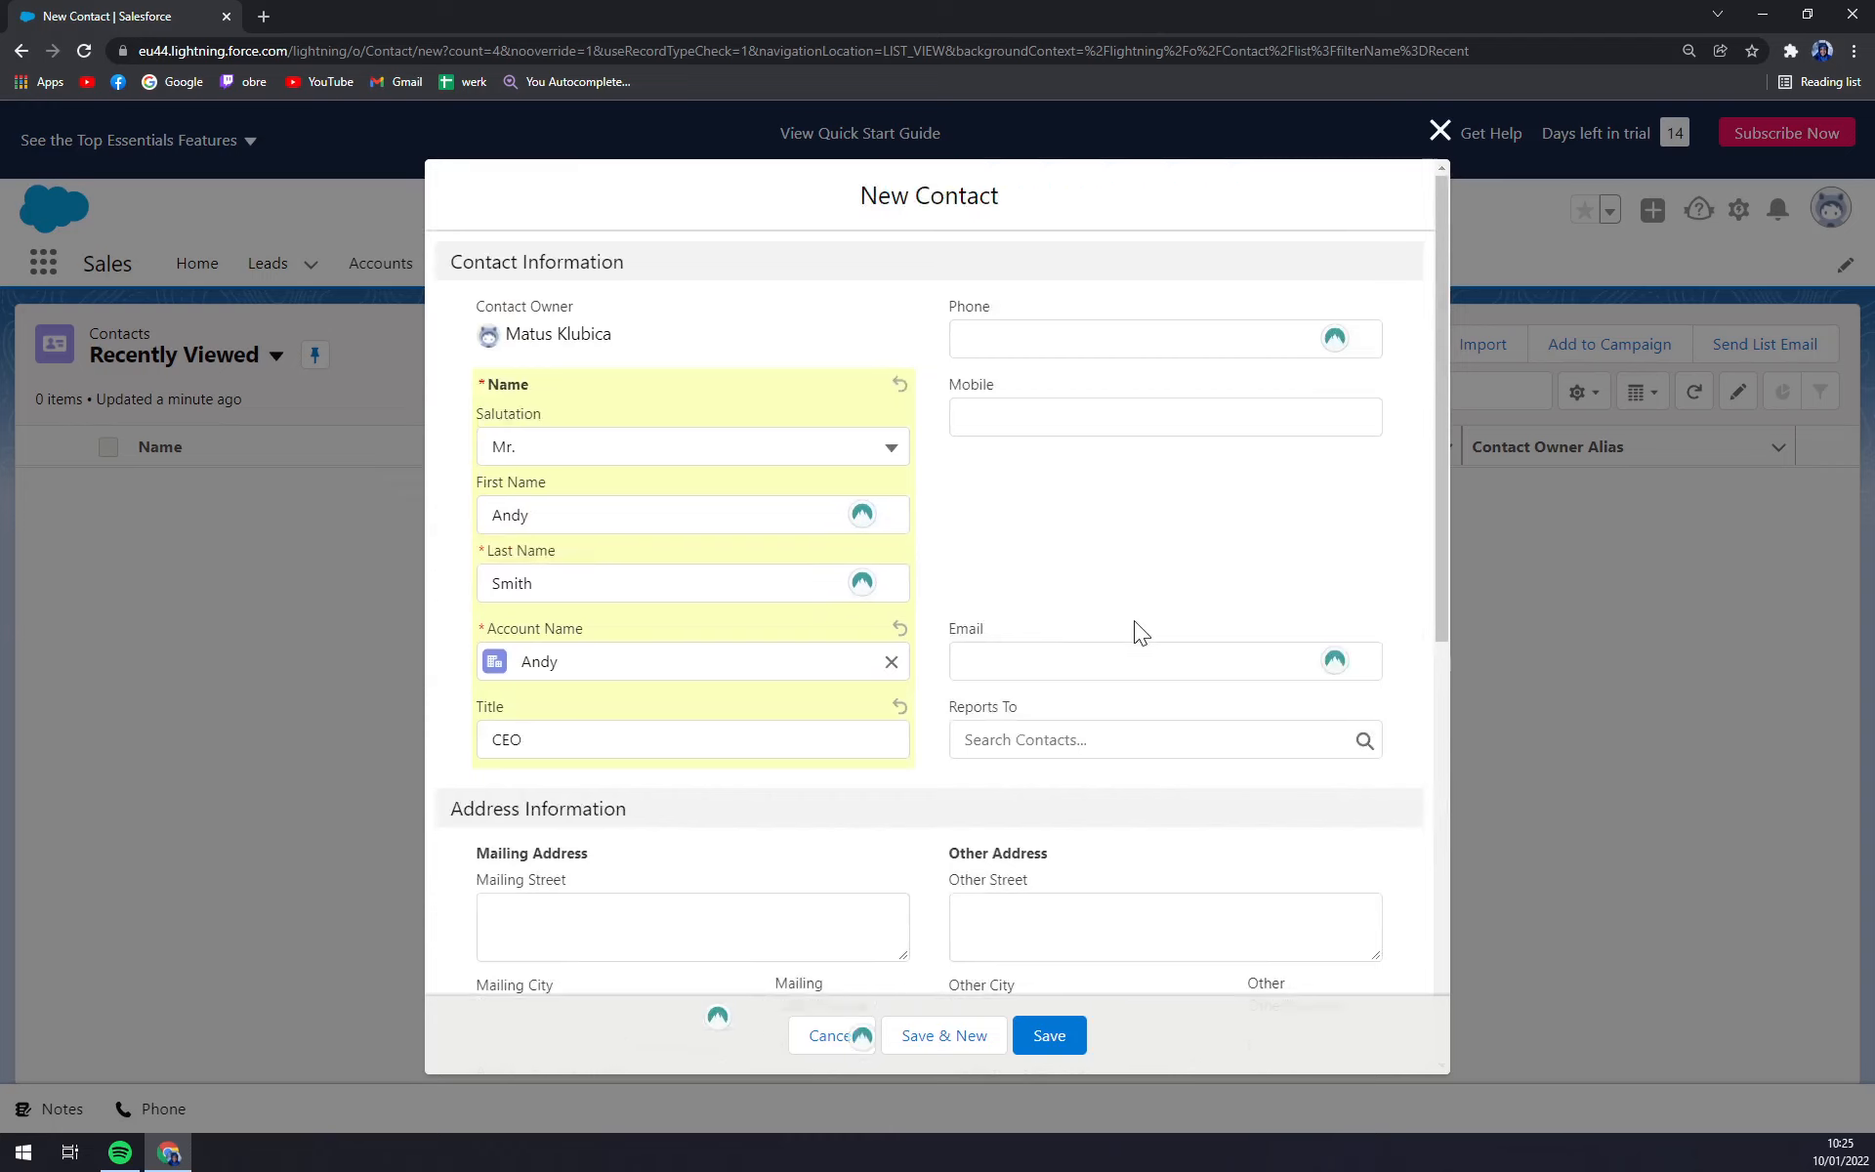
scroll(1133, 631, down, 6)
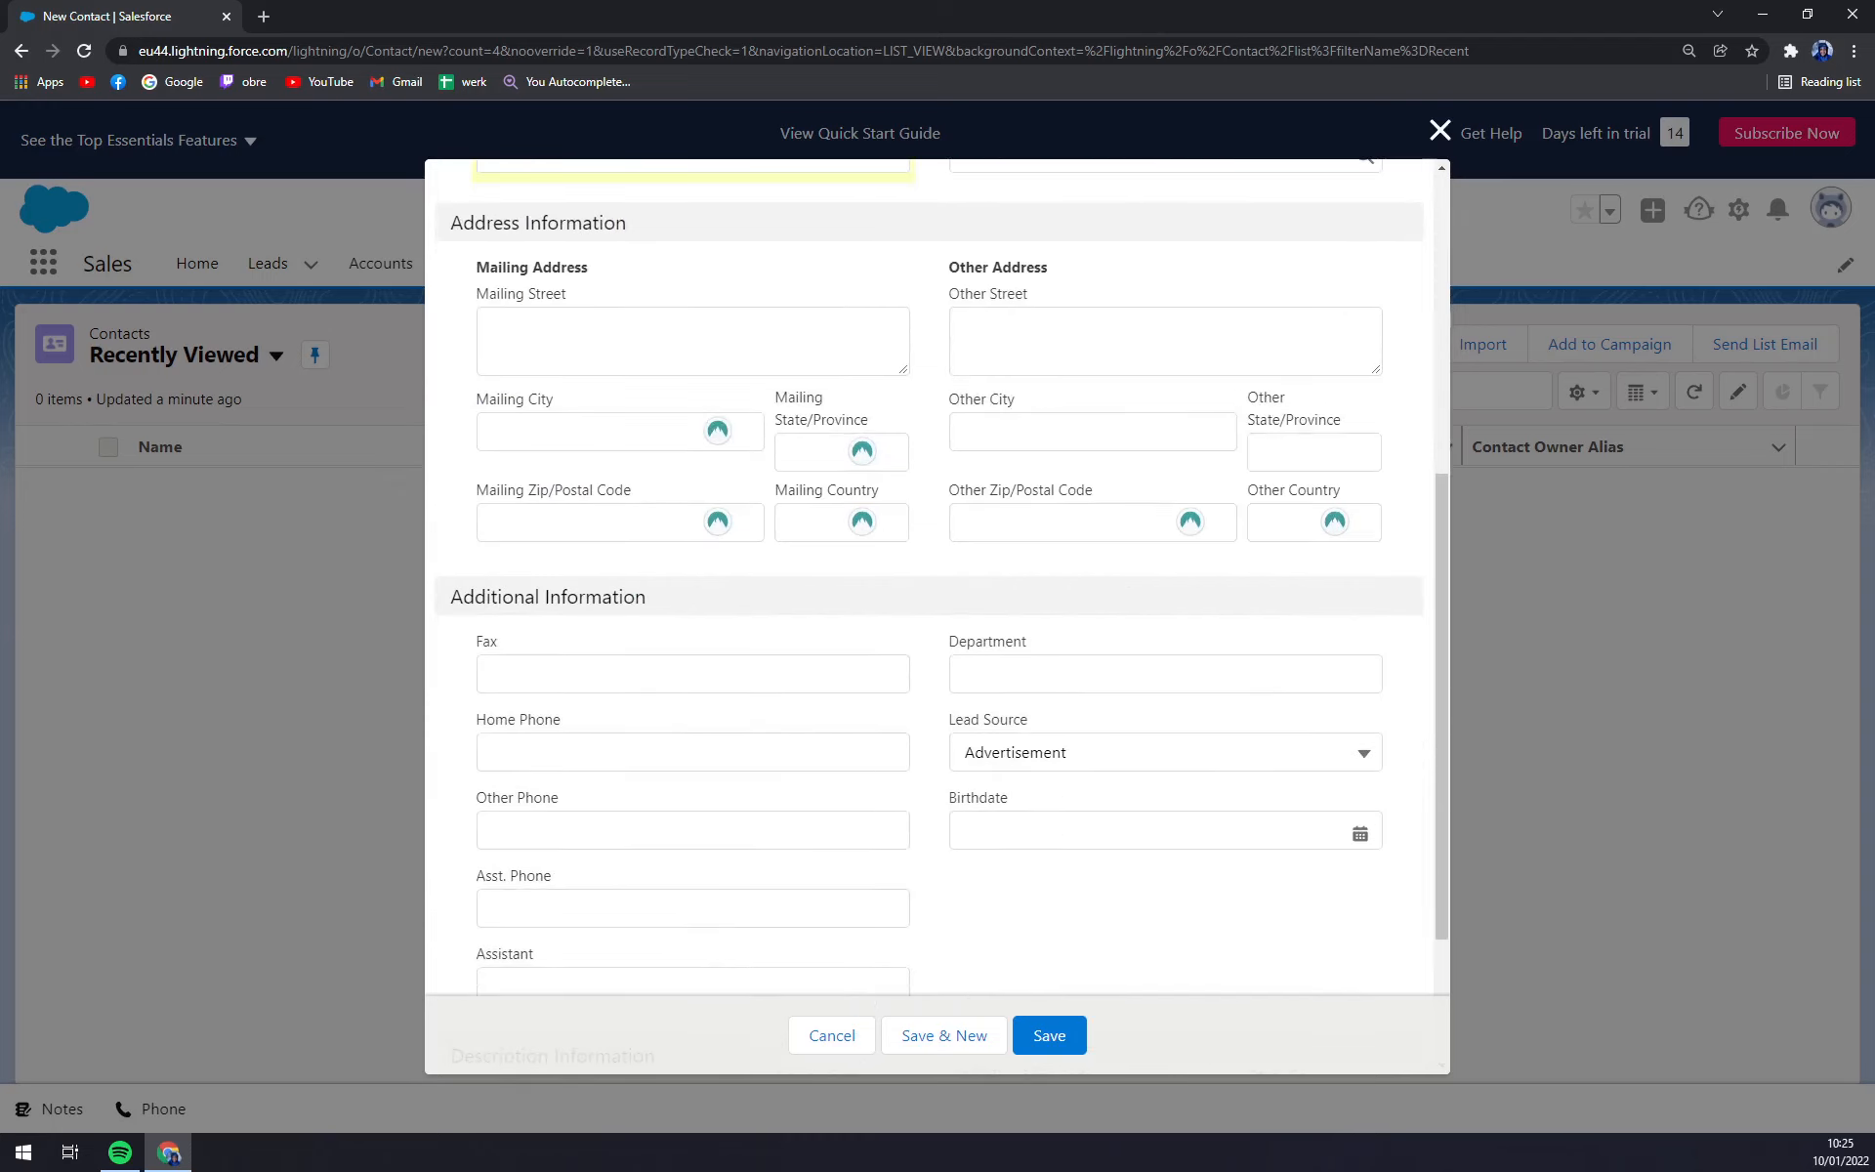
scroll(882, 655, up, 3)
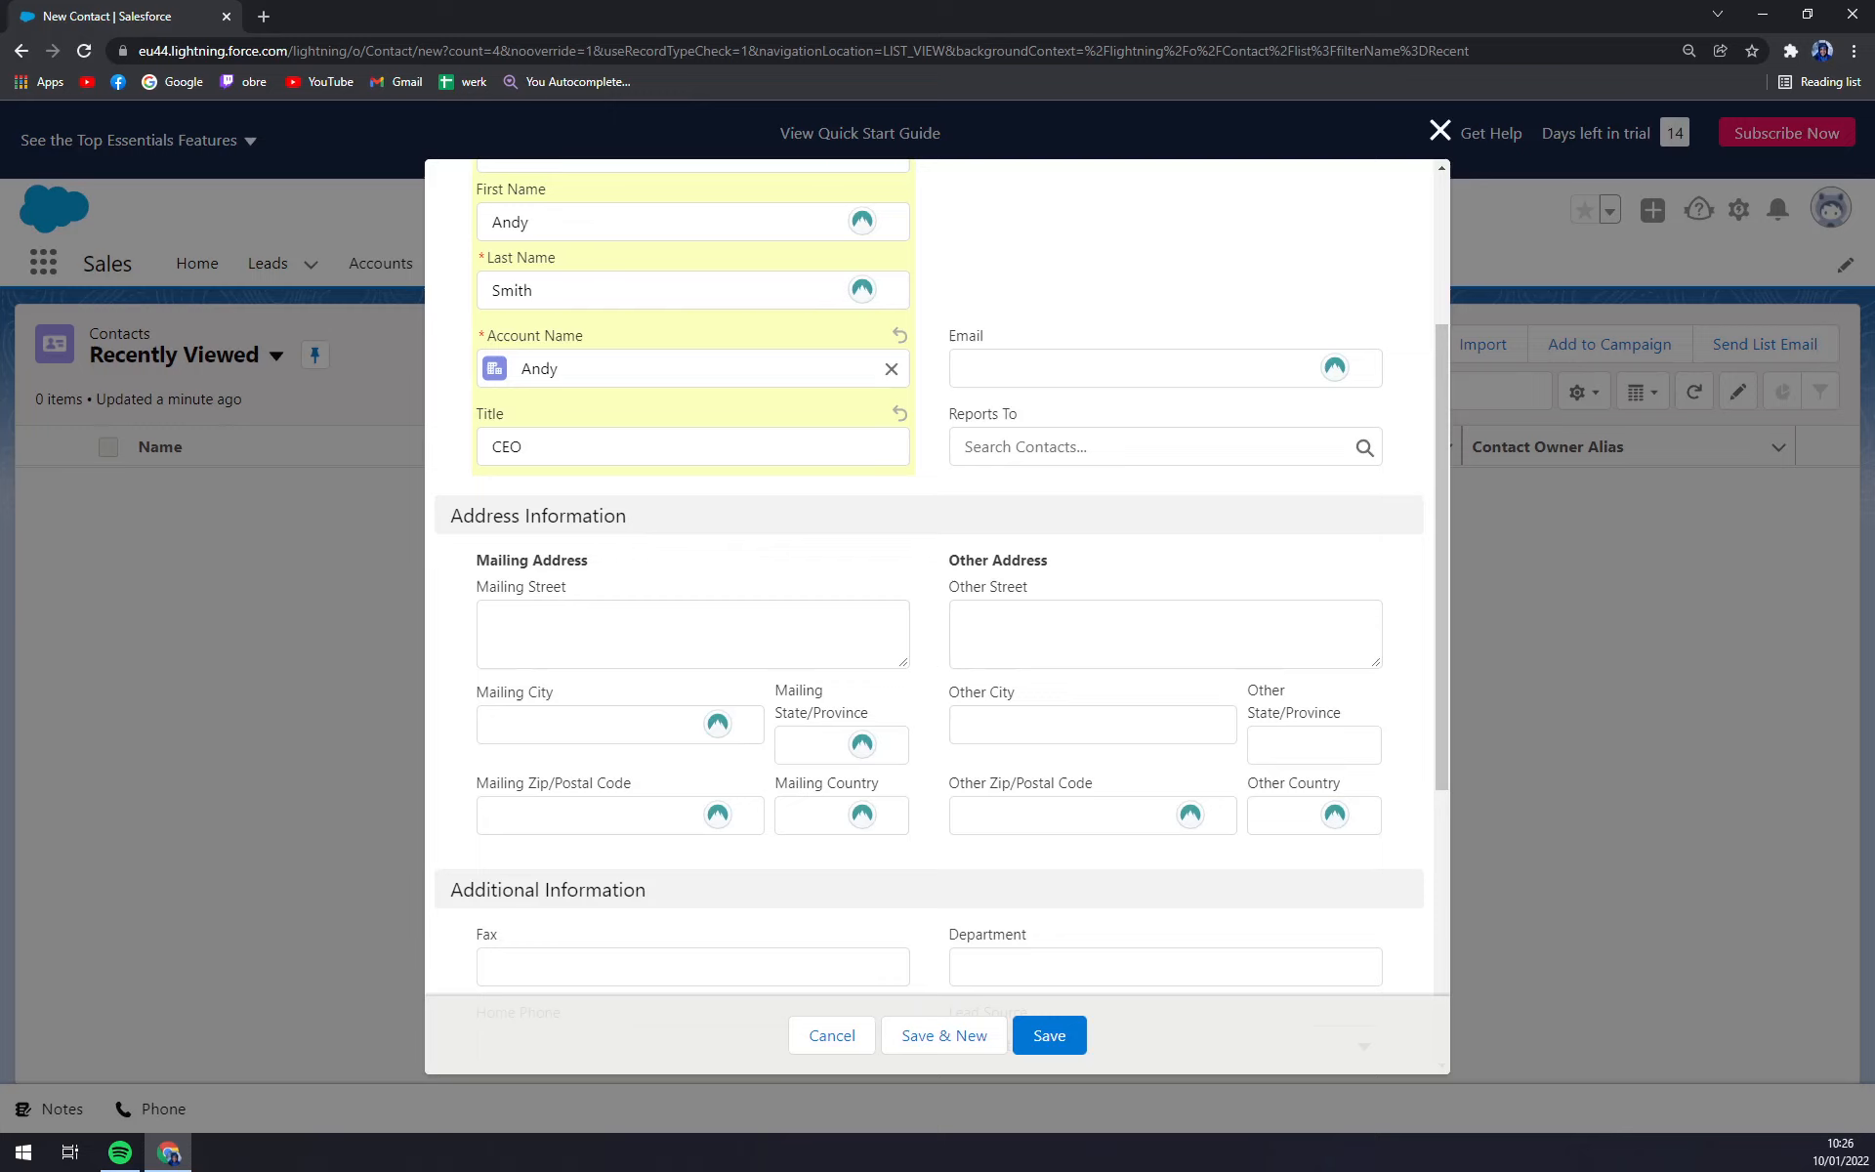
scroll(820, 779, down, 1)
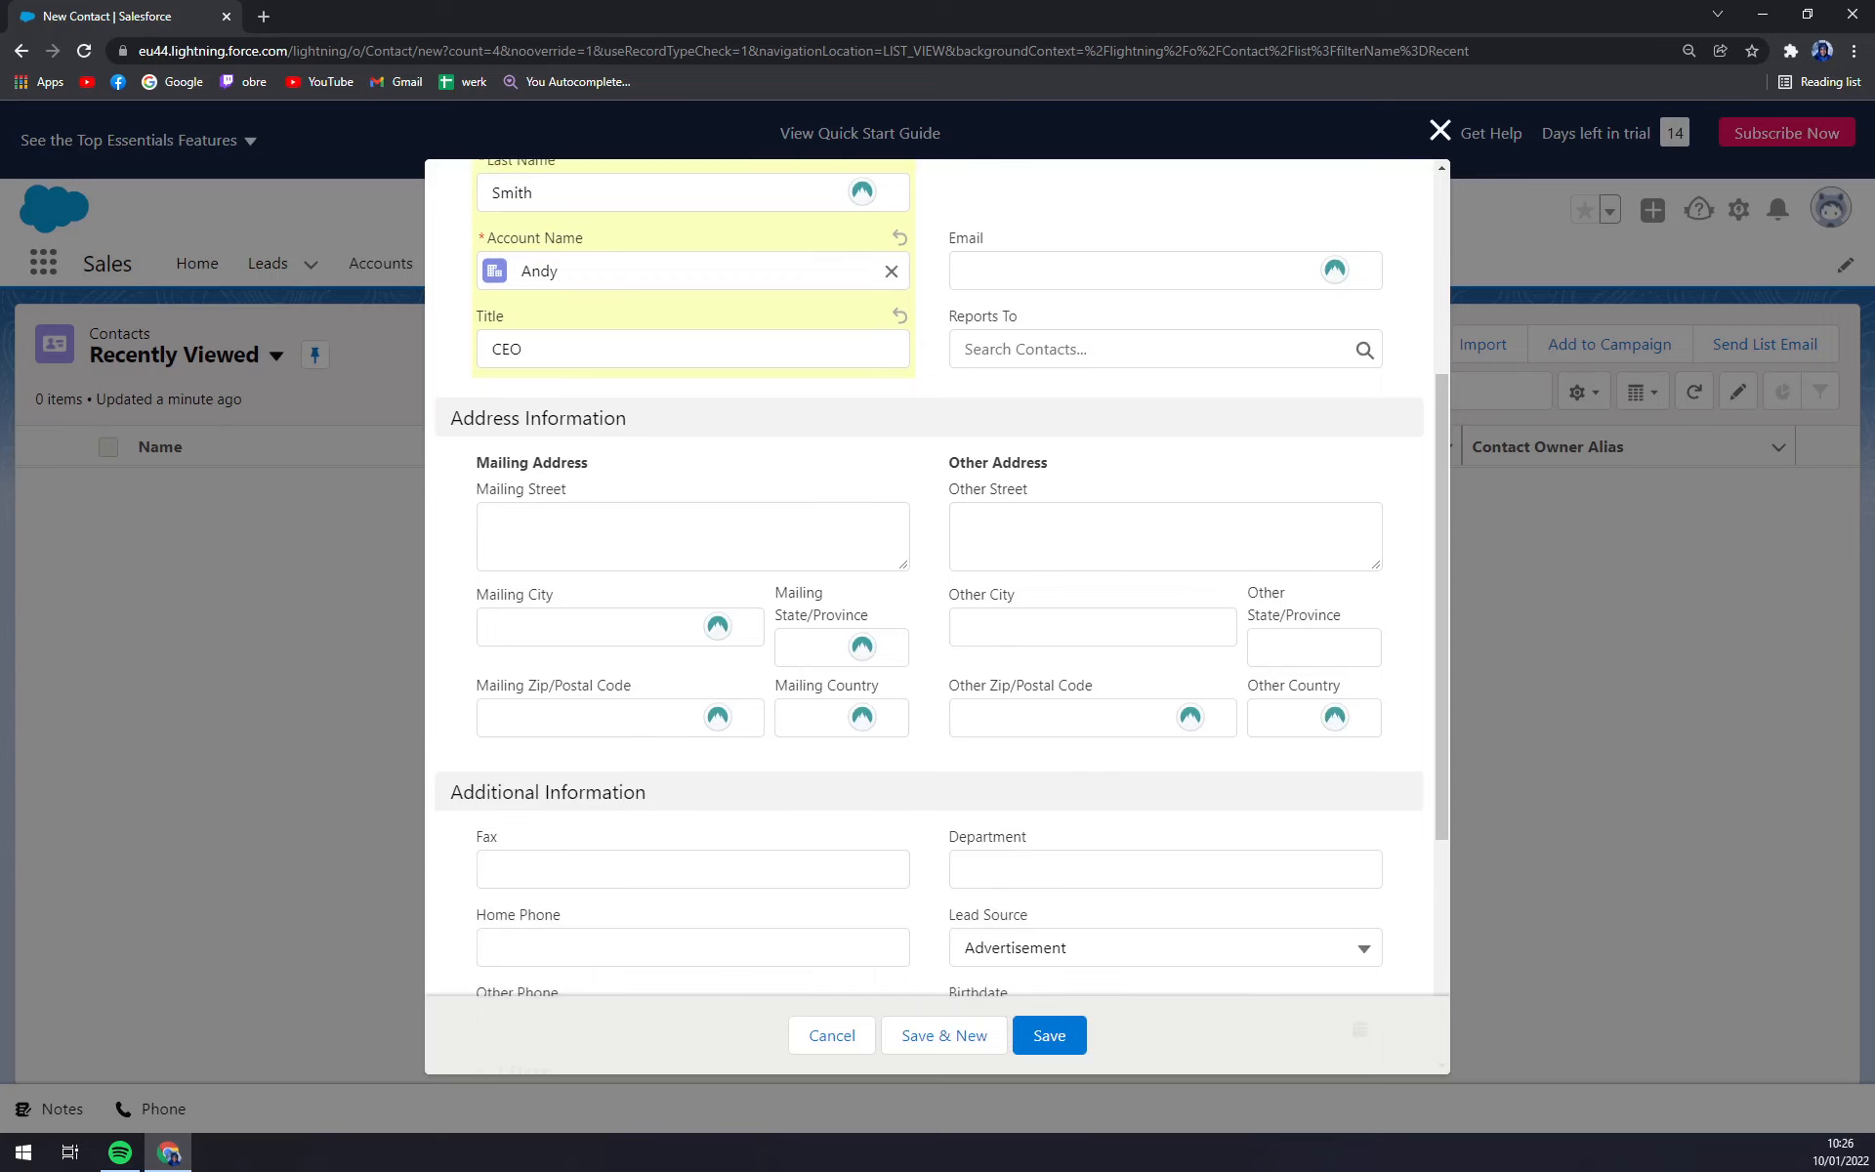
scroll(820, 779, up, 1)
scroll(1205, 758, down, 1)
scroll(1168, 764, down, 3)
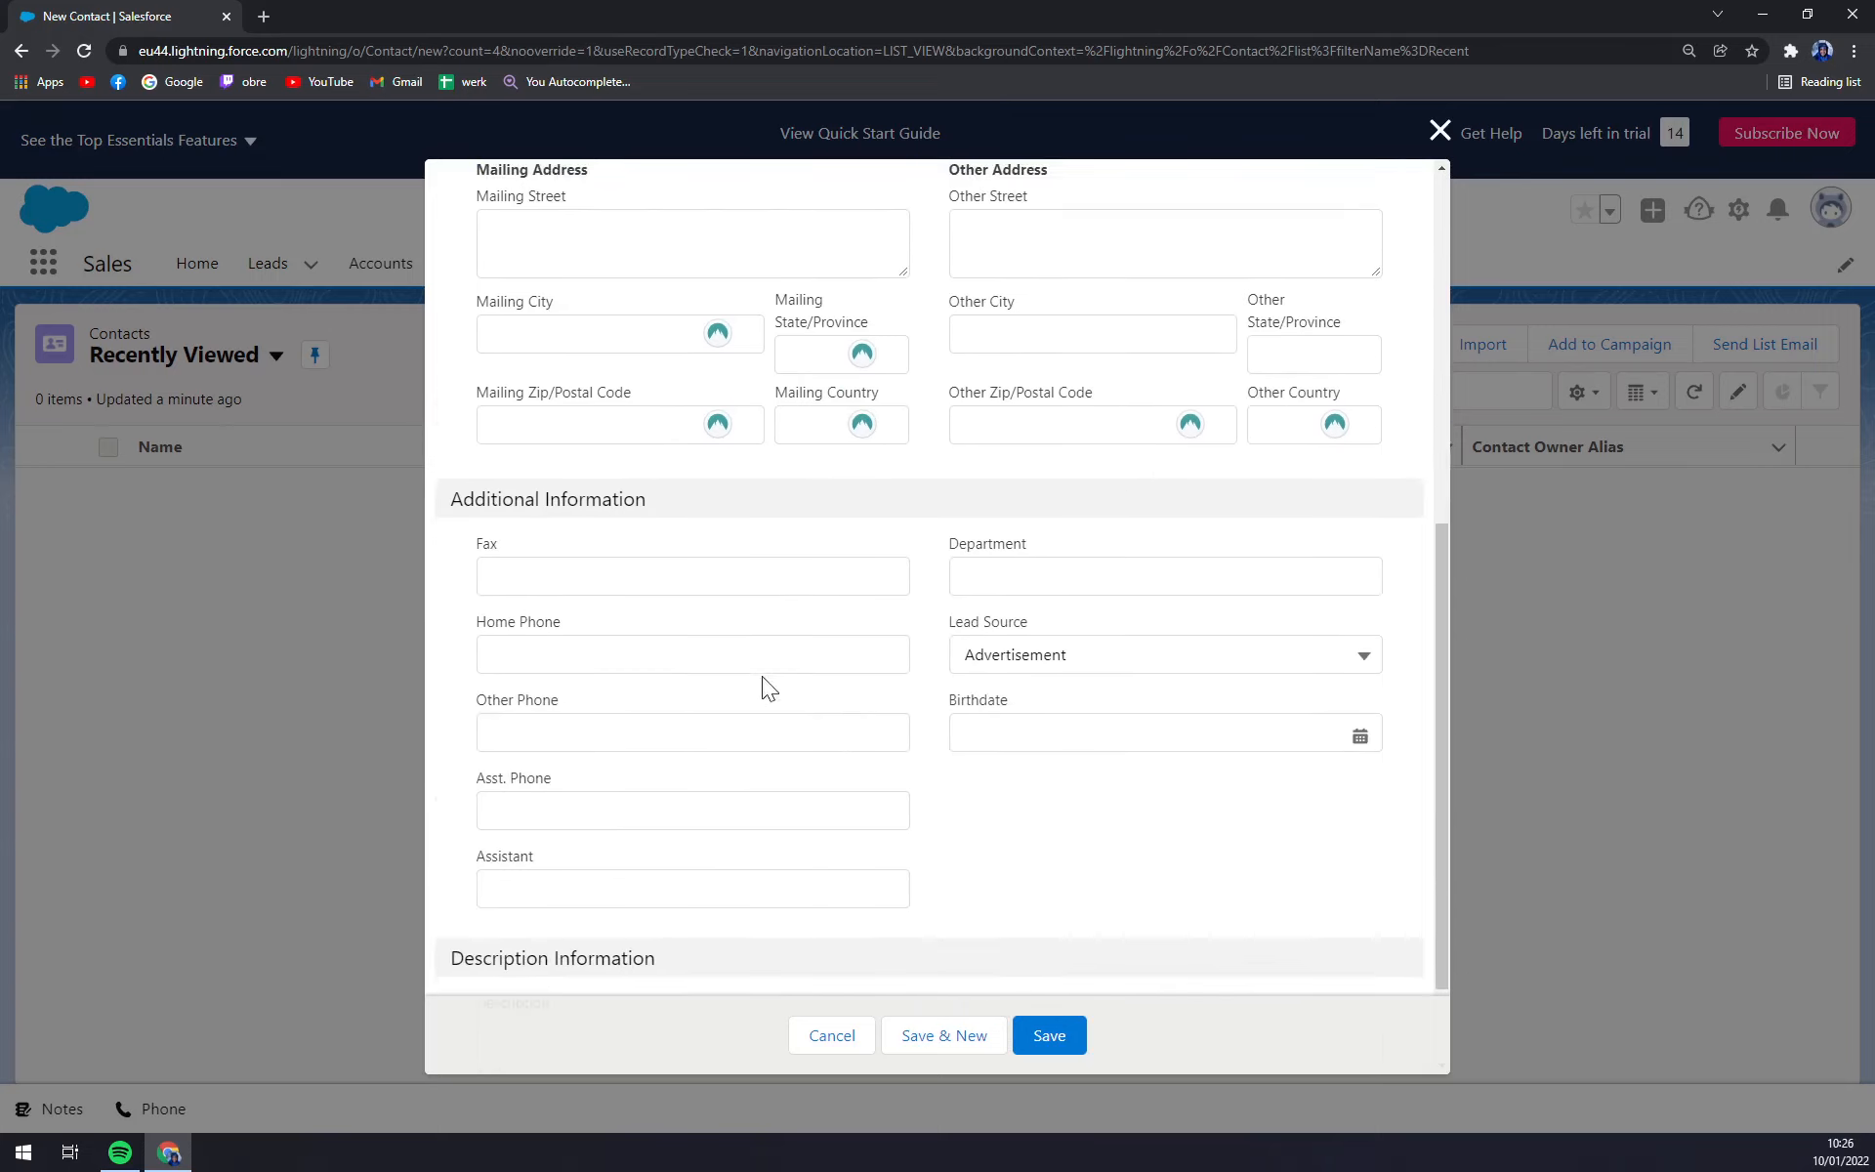
scroll(673, 615, down, 2)
click(673, 441)
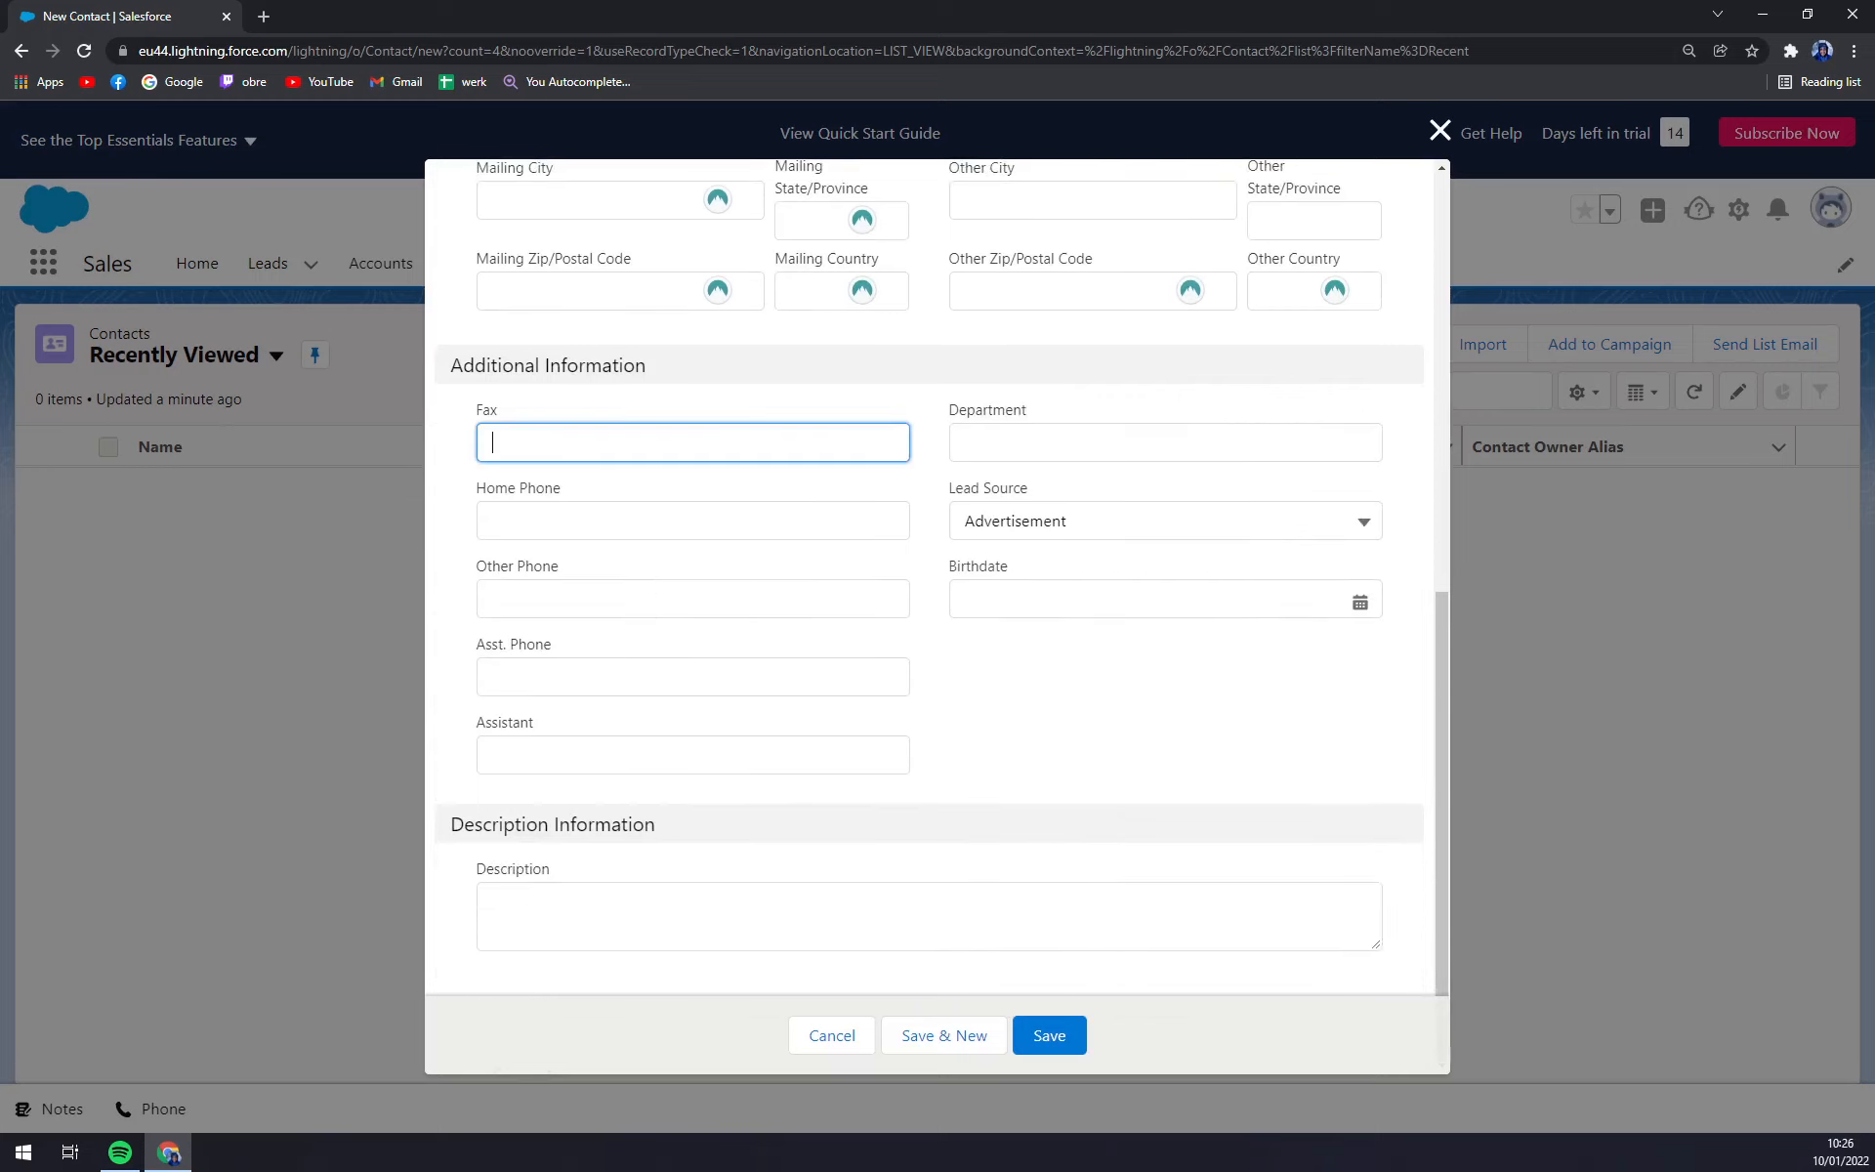
click(673, 520)
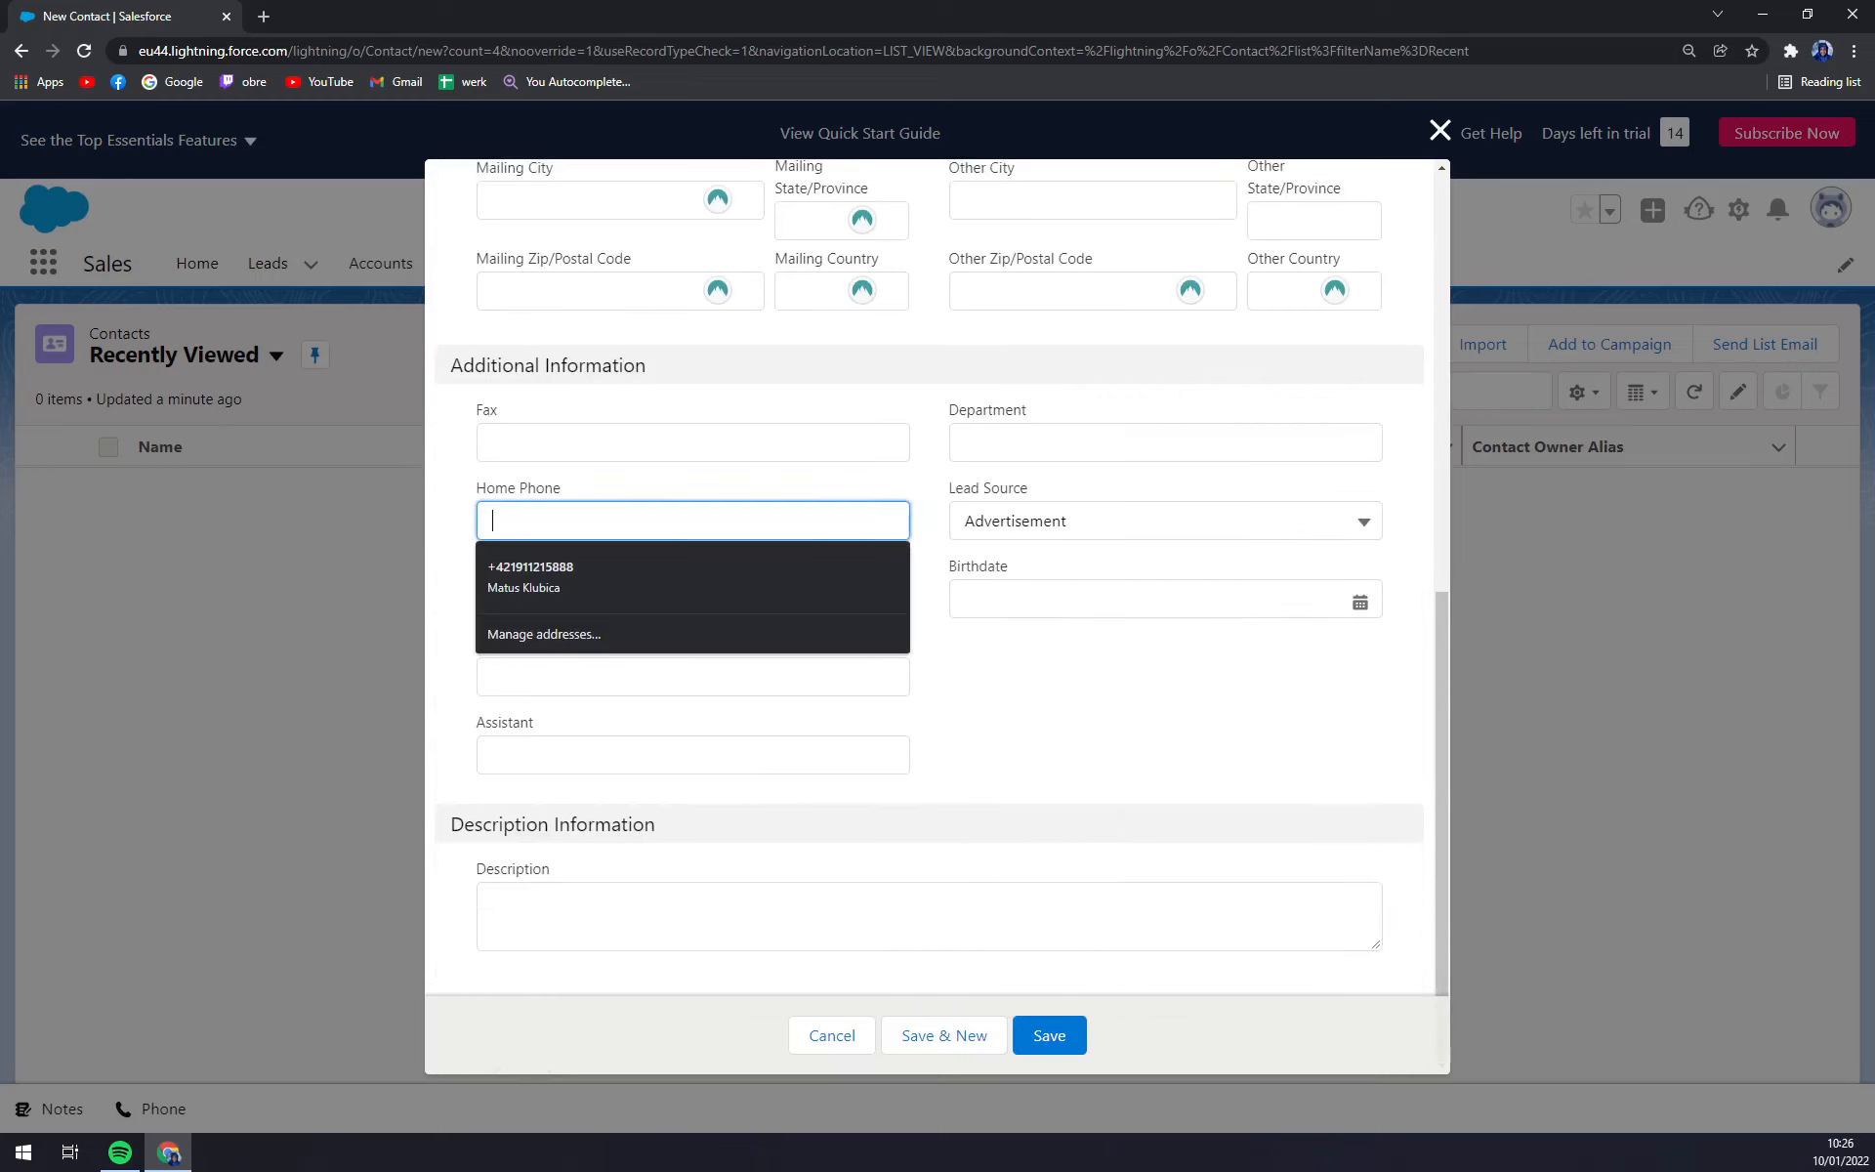
click(424, 516)
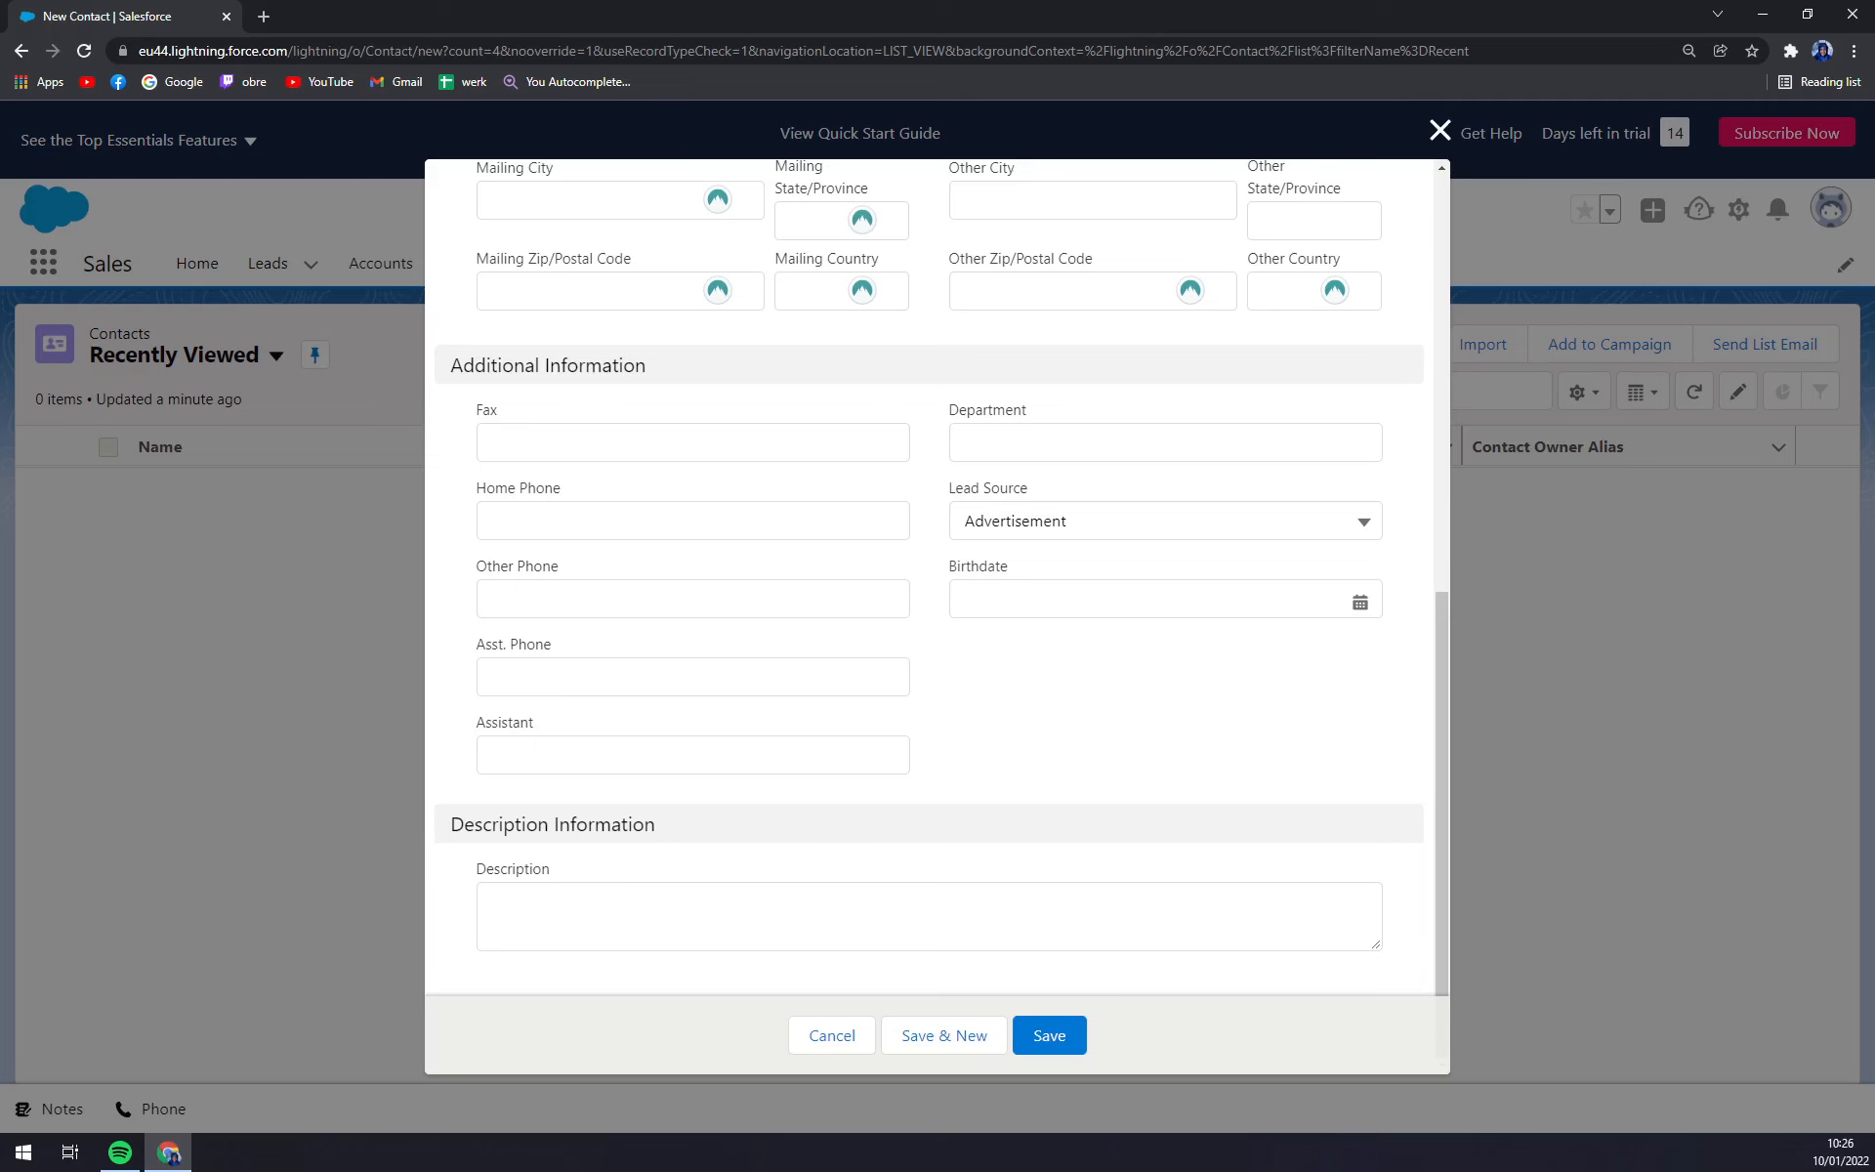
Save the new contact and return to the Contacts list.
click(1049, 1033)
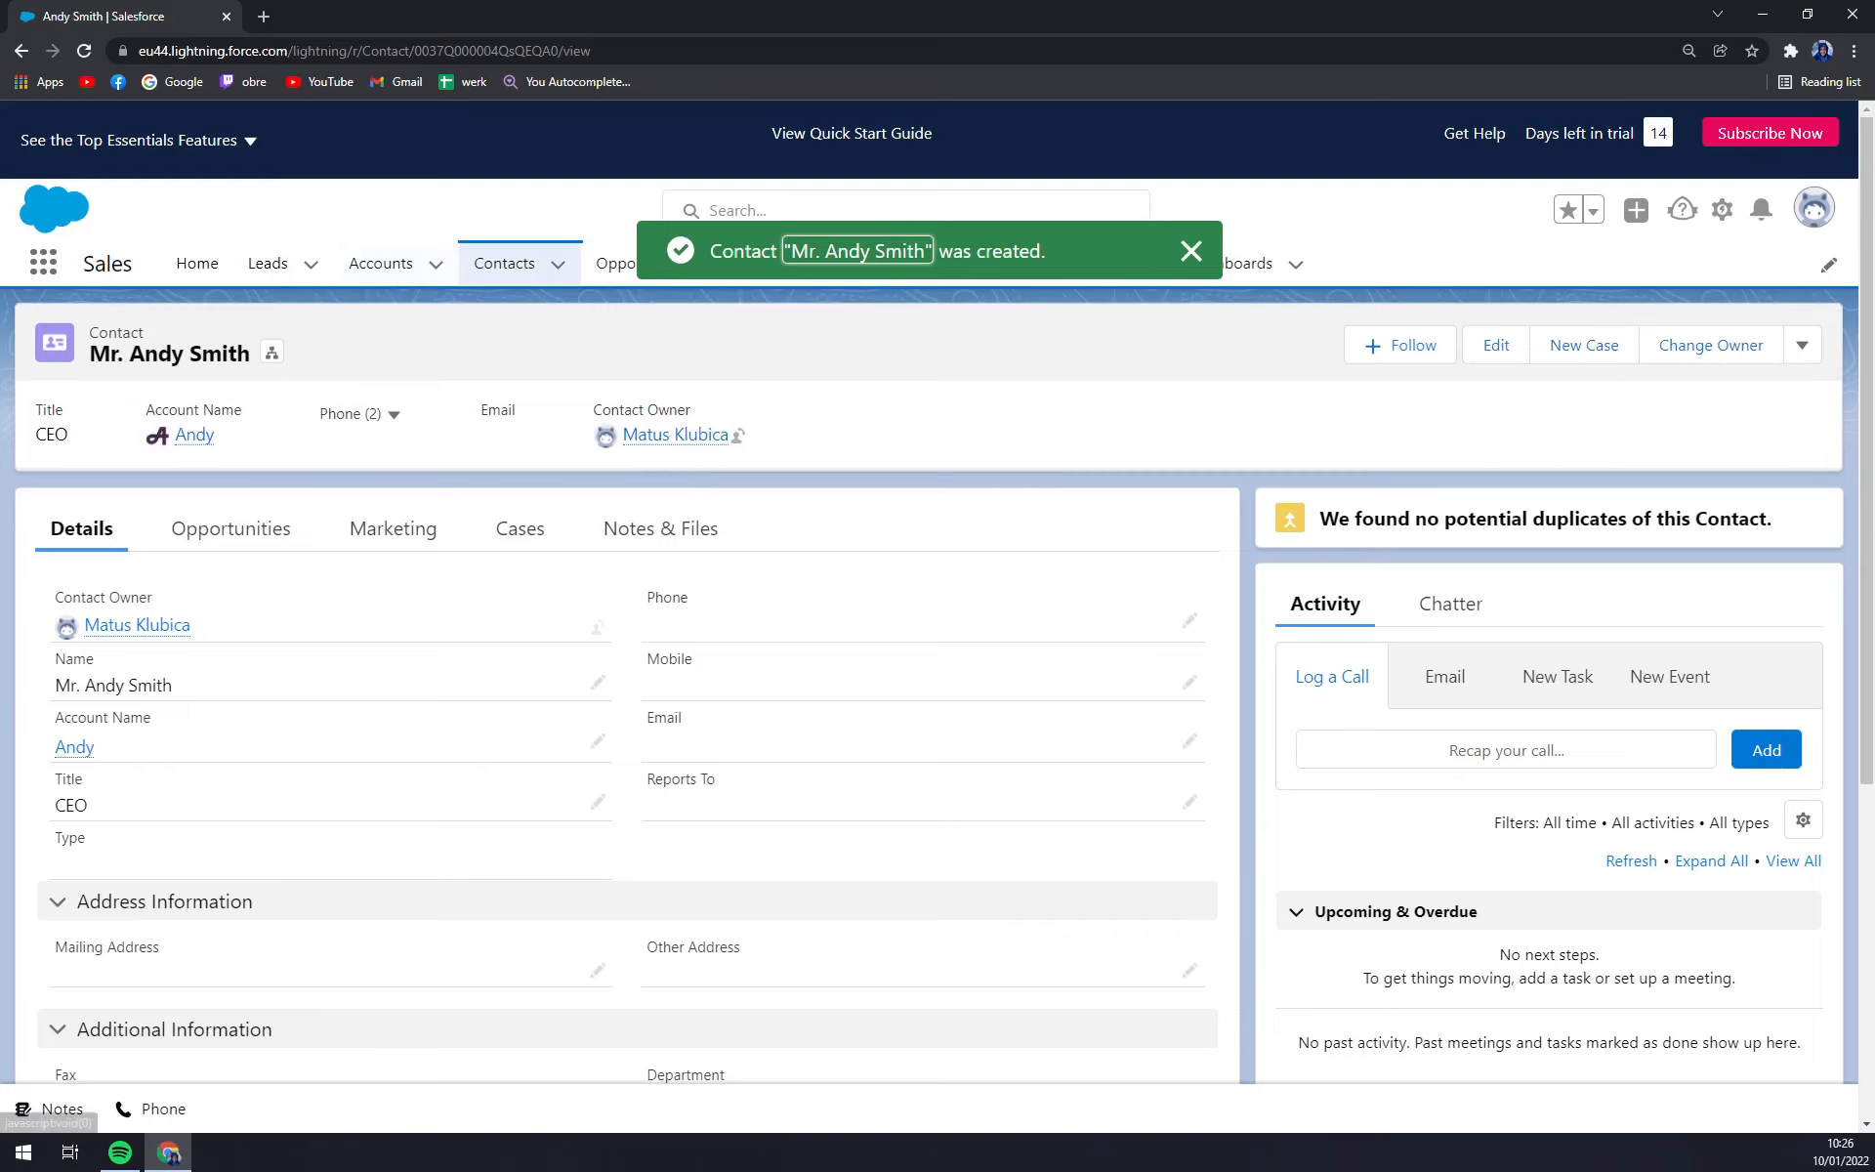
click(511, 269)
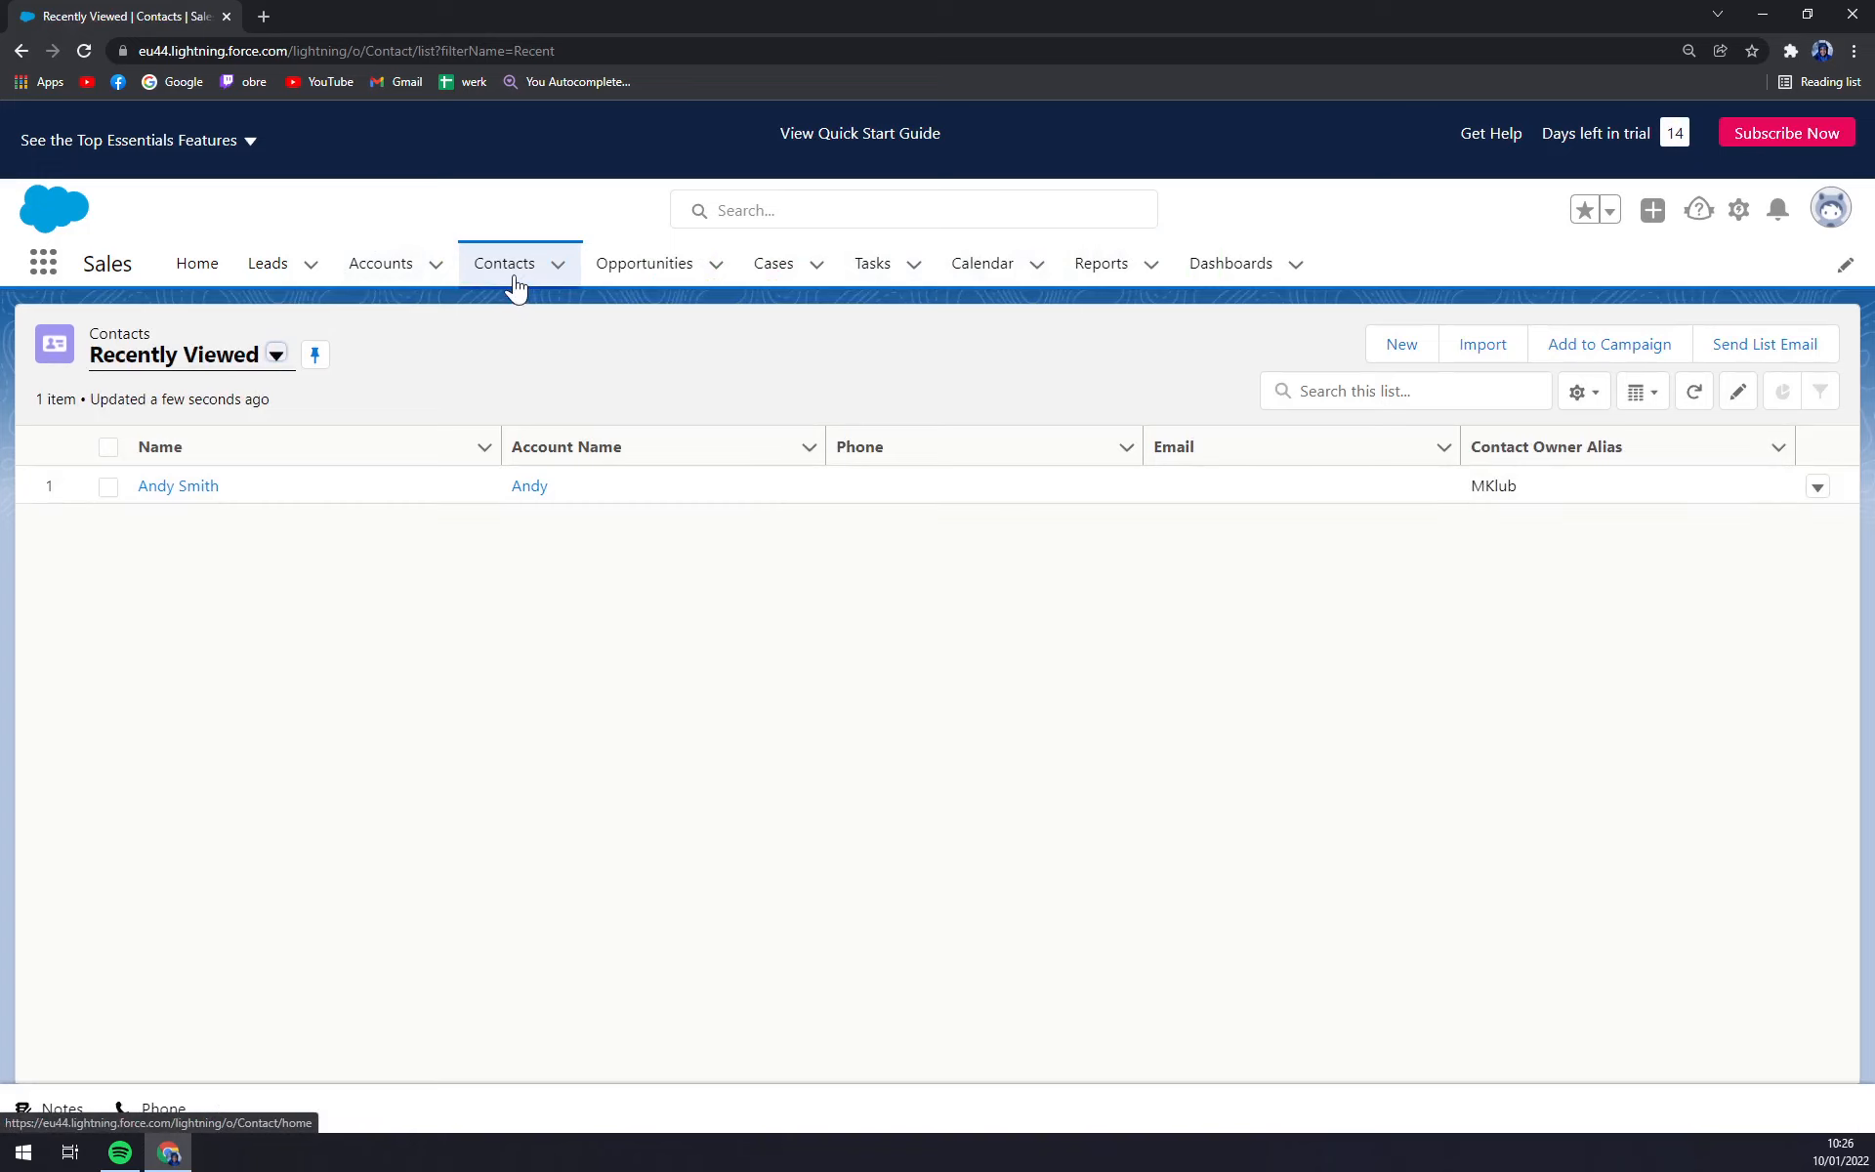
click(515, 285)
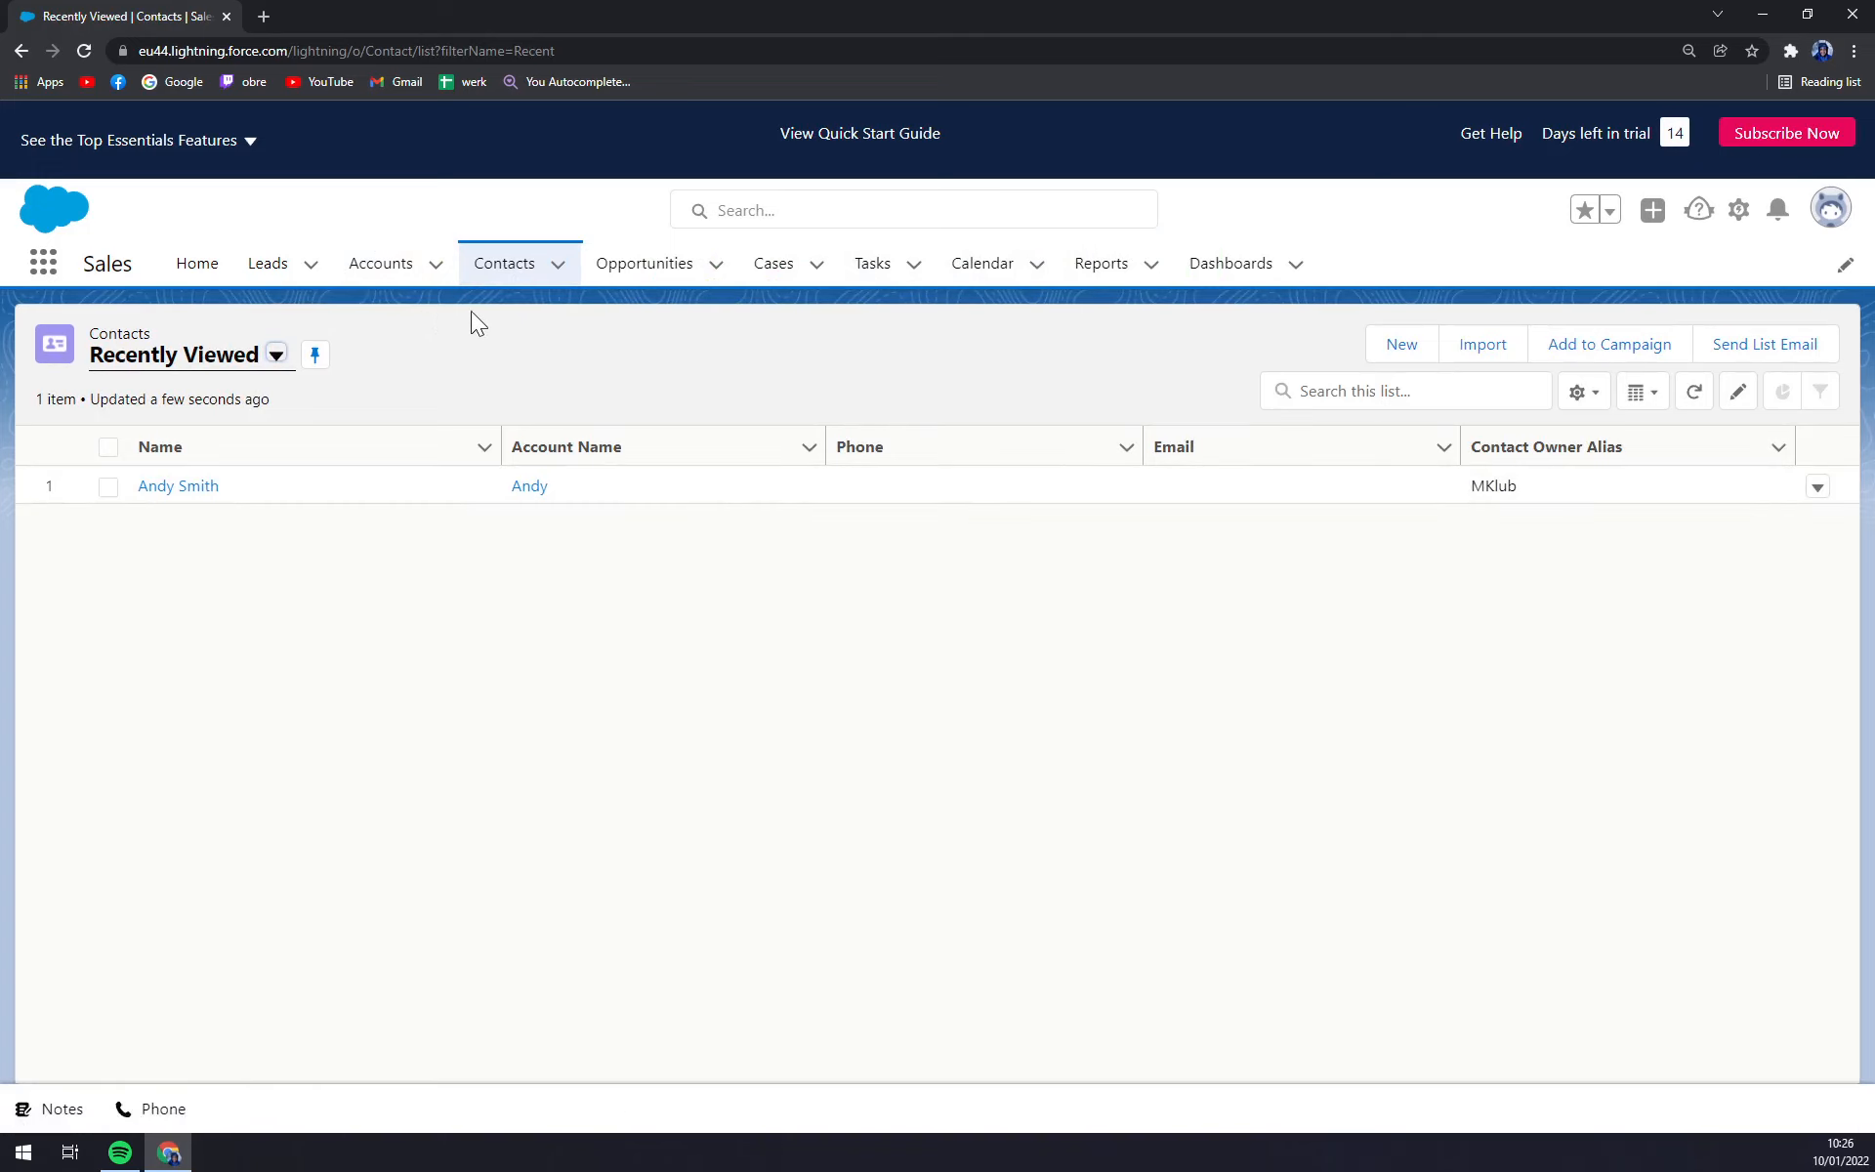
Reopen the new contact's record from the Recently Viewed list.
click(192, 500)
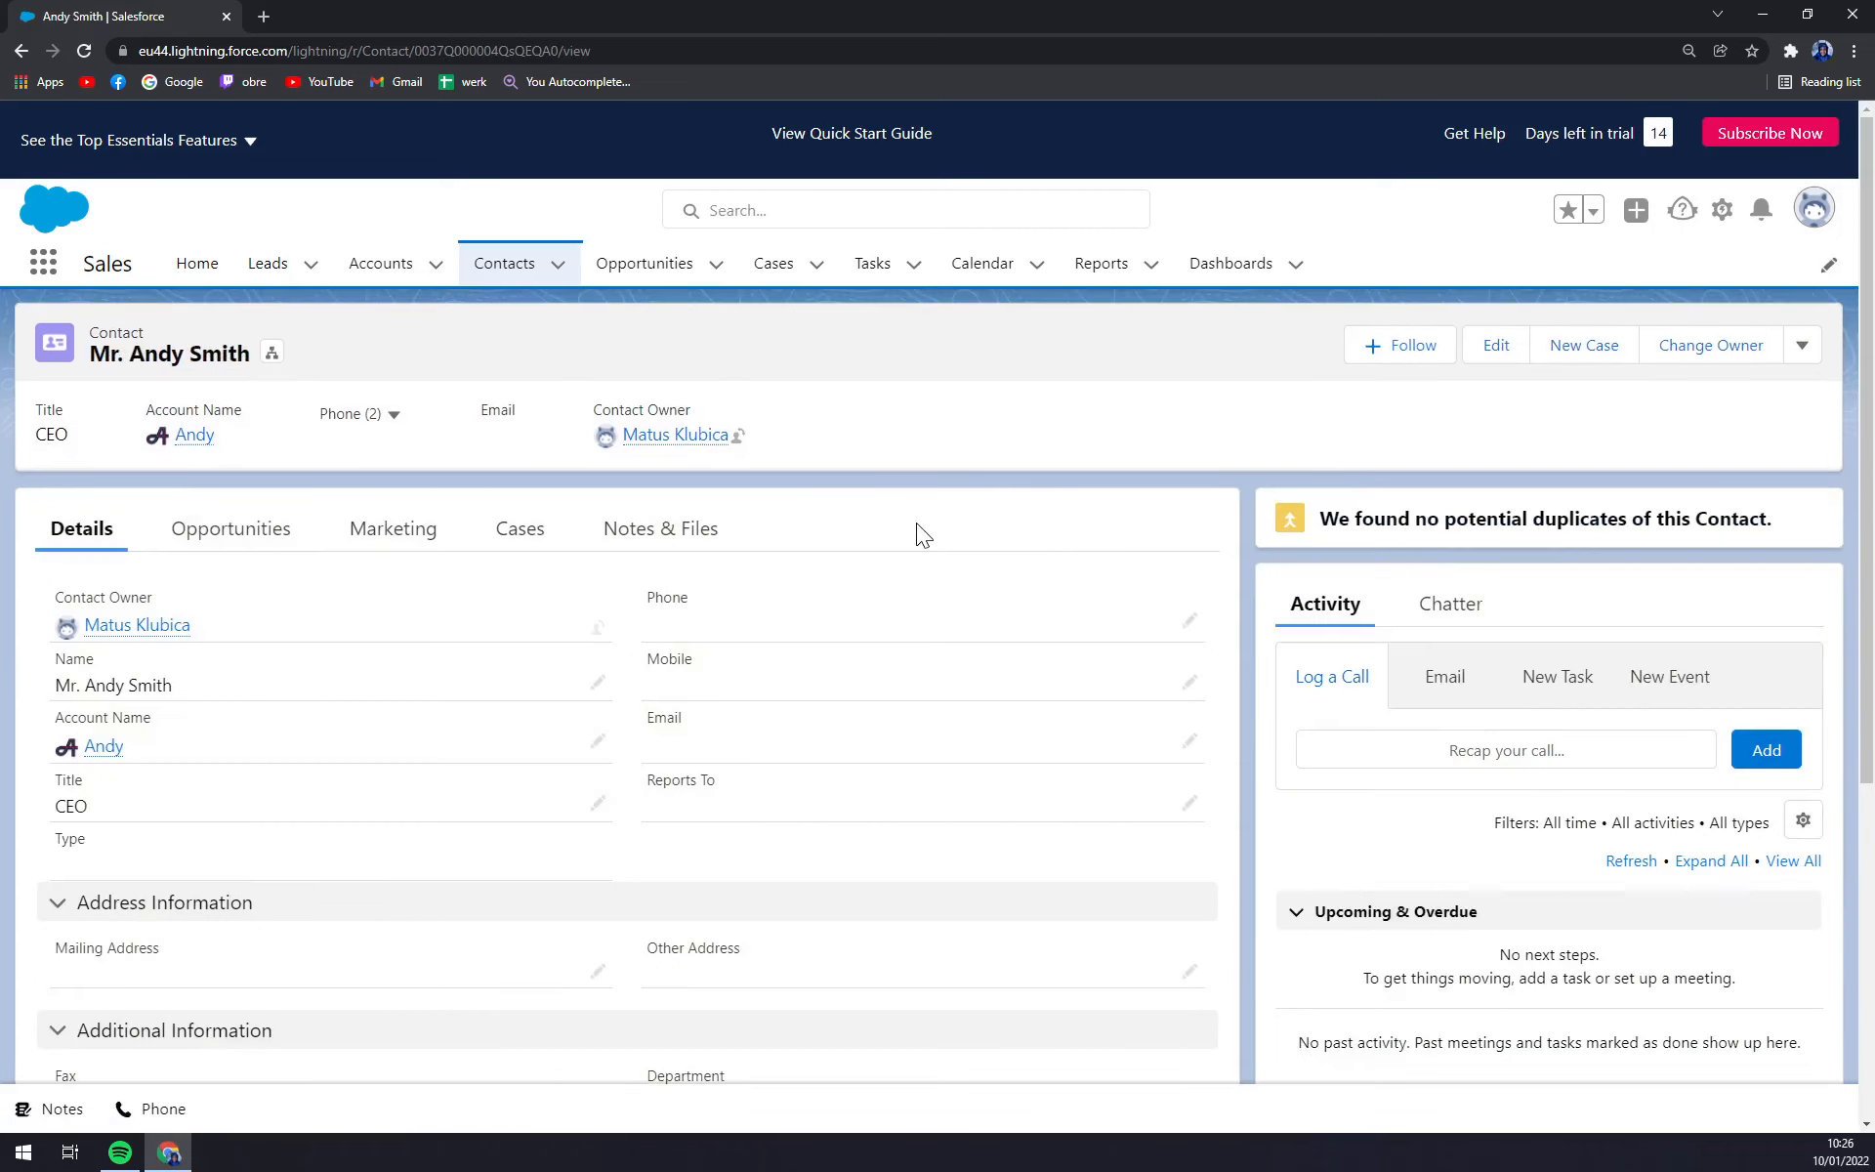
scroll(226, 694, down, 5)
scroll(306, 703, up, 5)
click(1189, 739)
Finish the inline Email edit, leaving the email empty.
click(861, 636)
scroll(829, 685, up, 3)
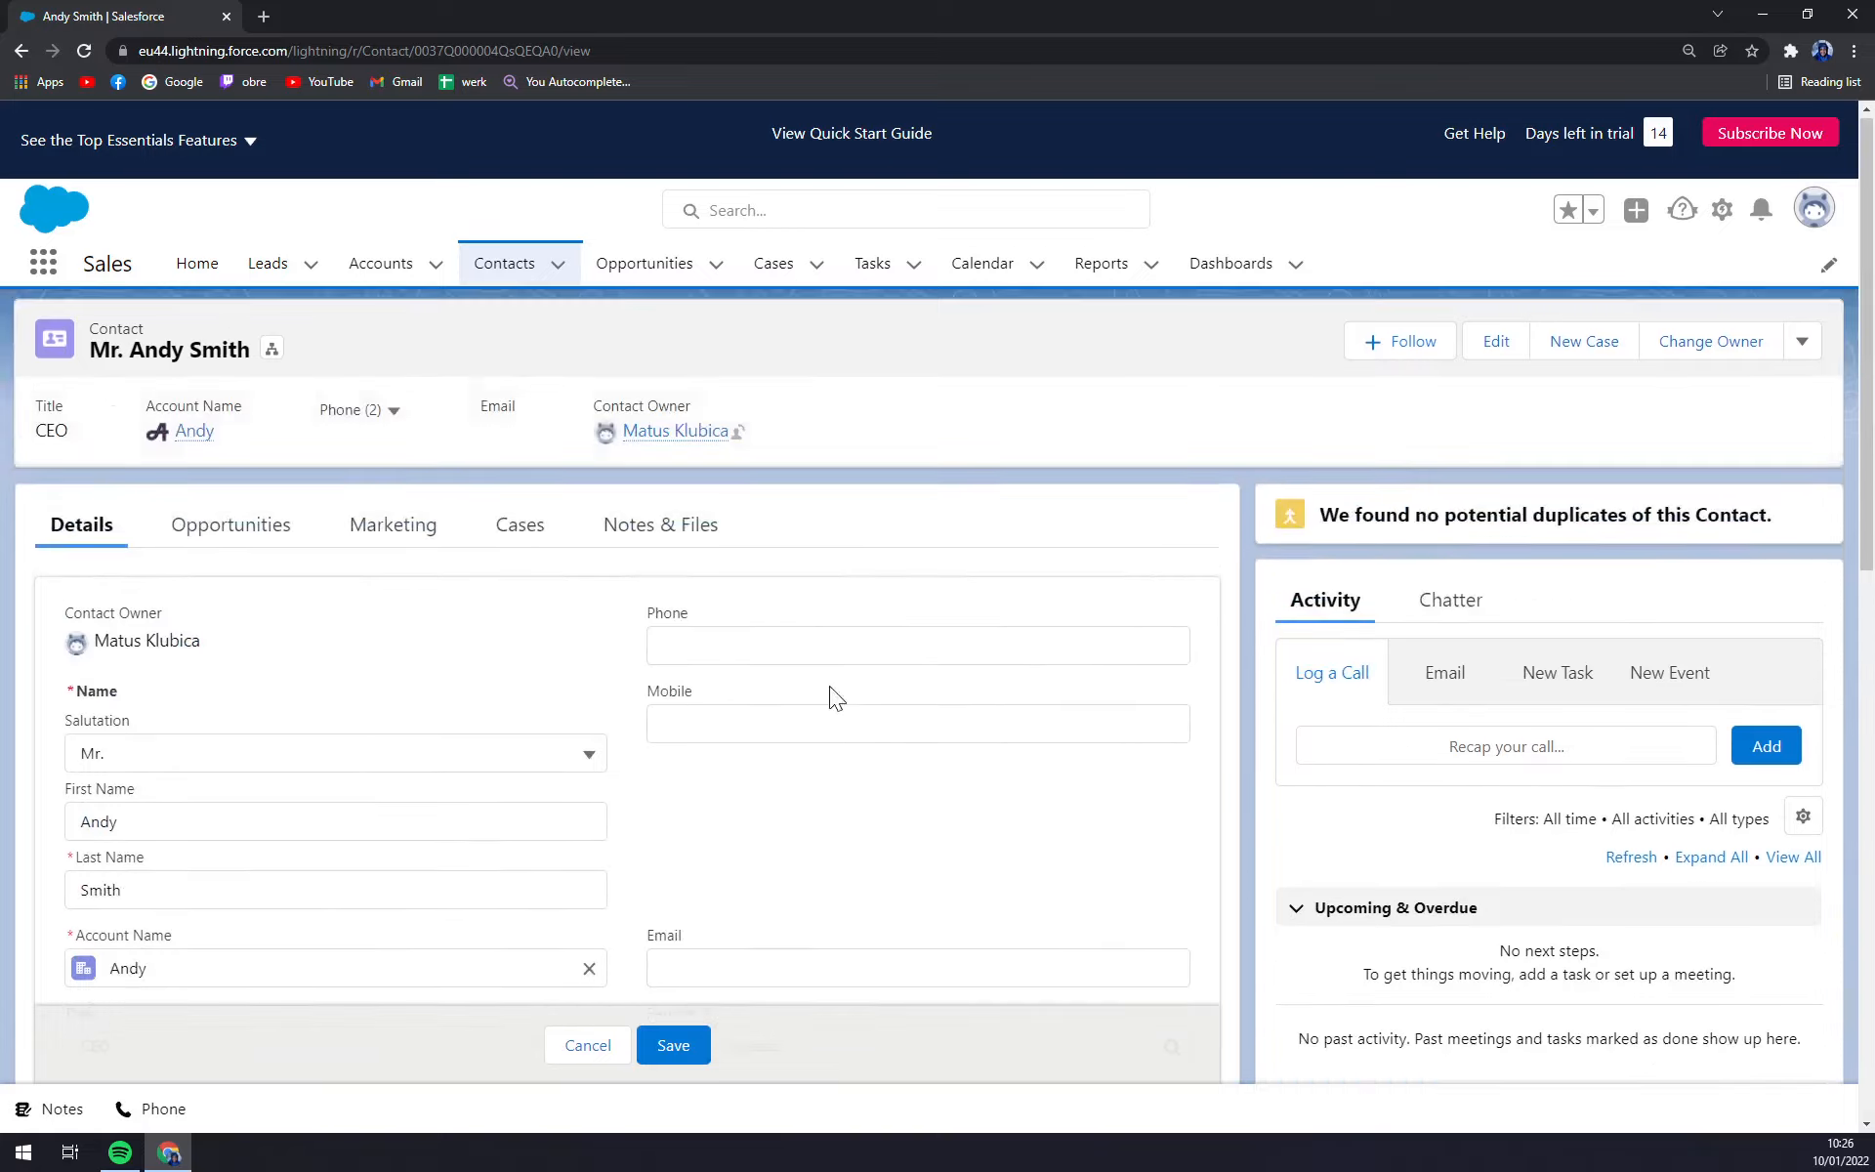
scroll(829, 686, down, 6)
scroll(758, 747, down, 5)
scroll(791, 635, up, 10)
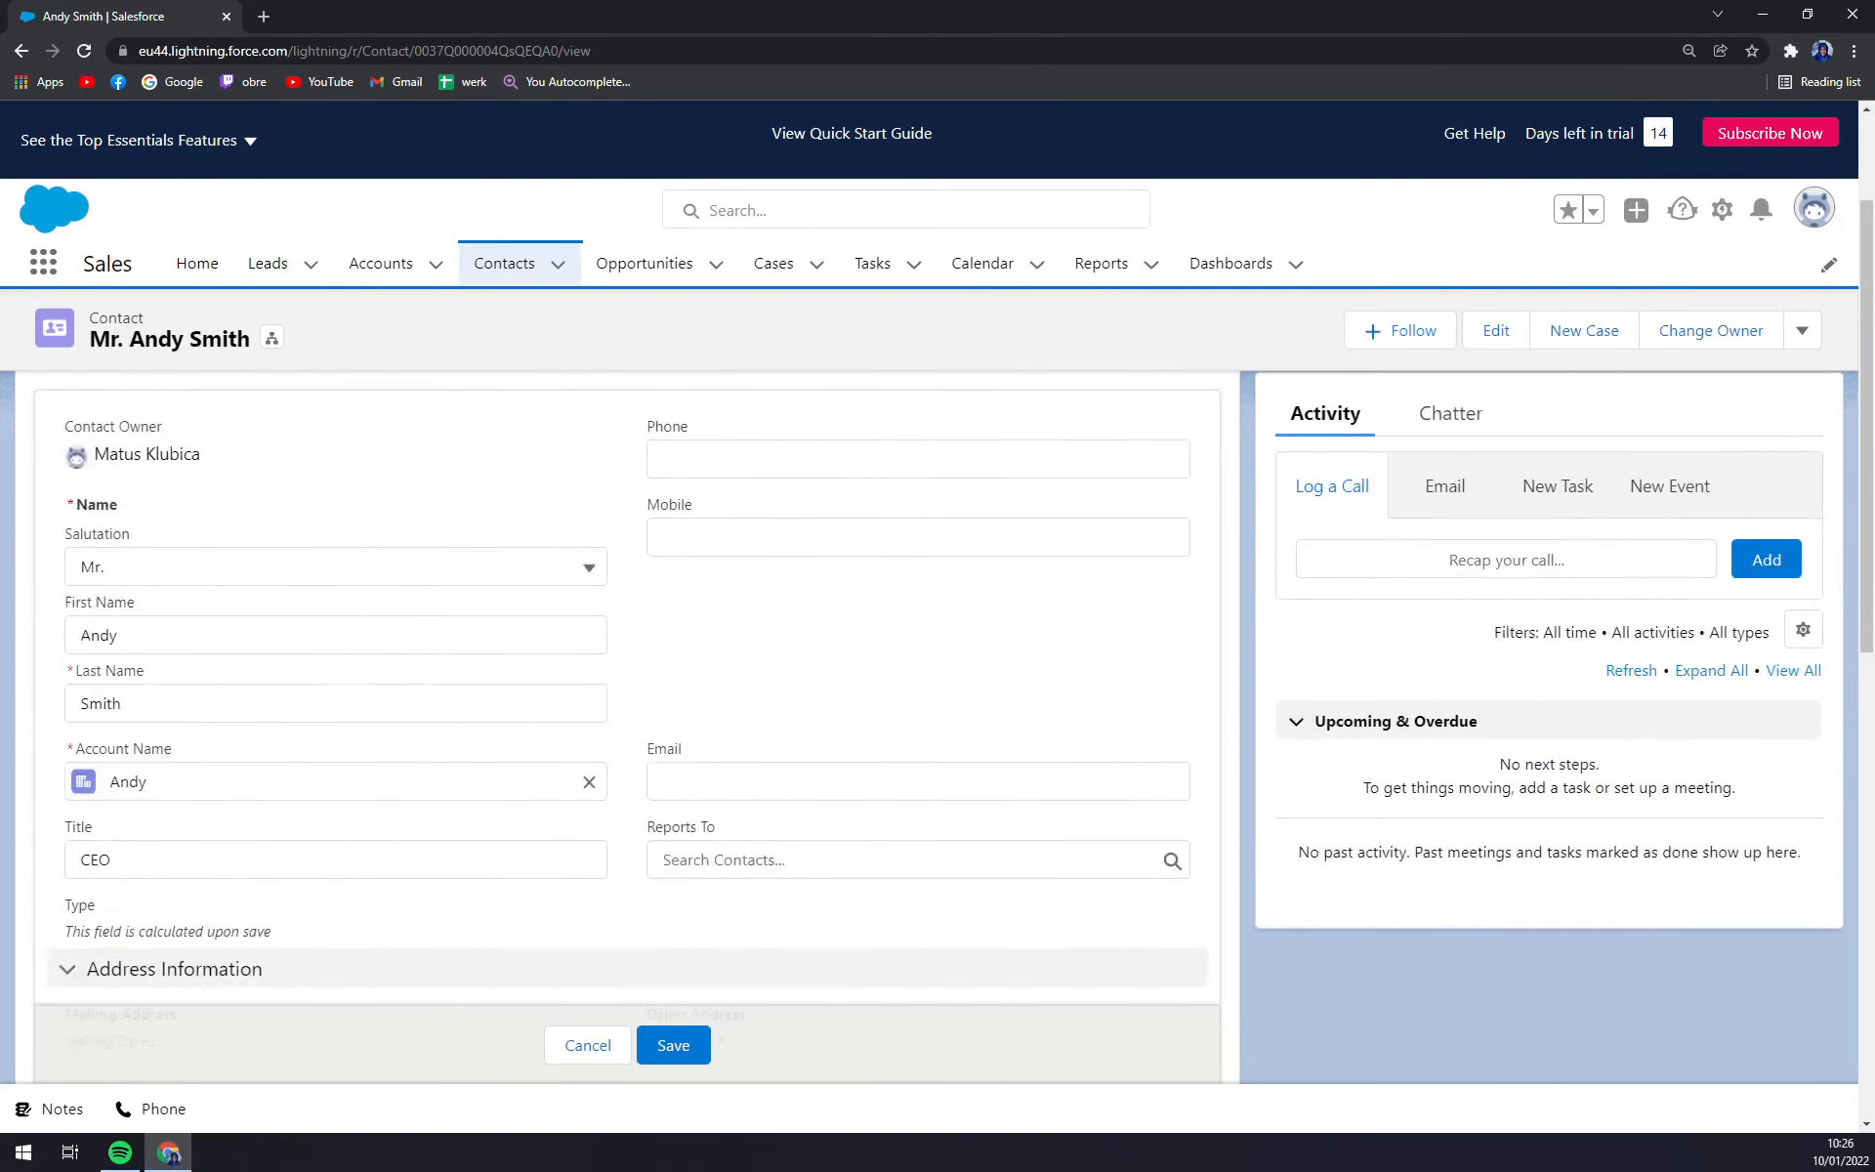
click(672, 1047)
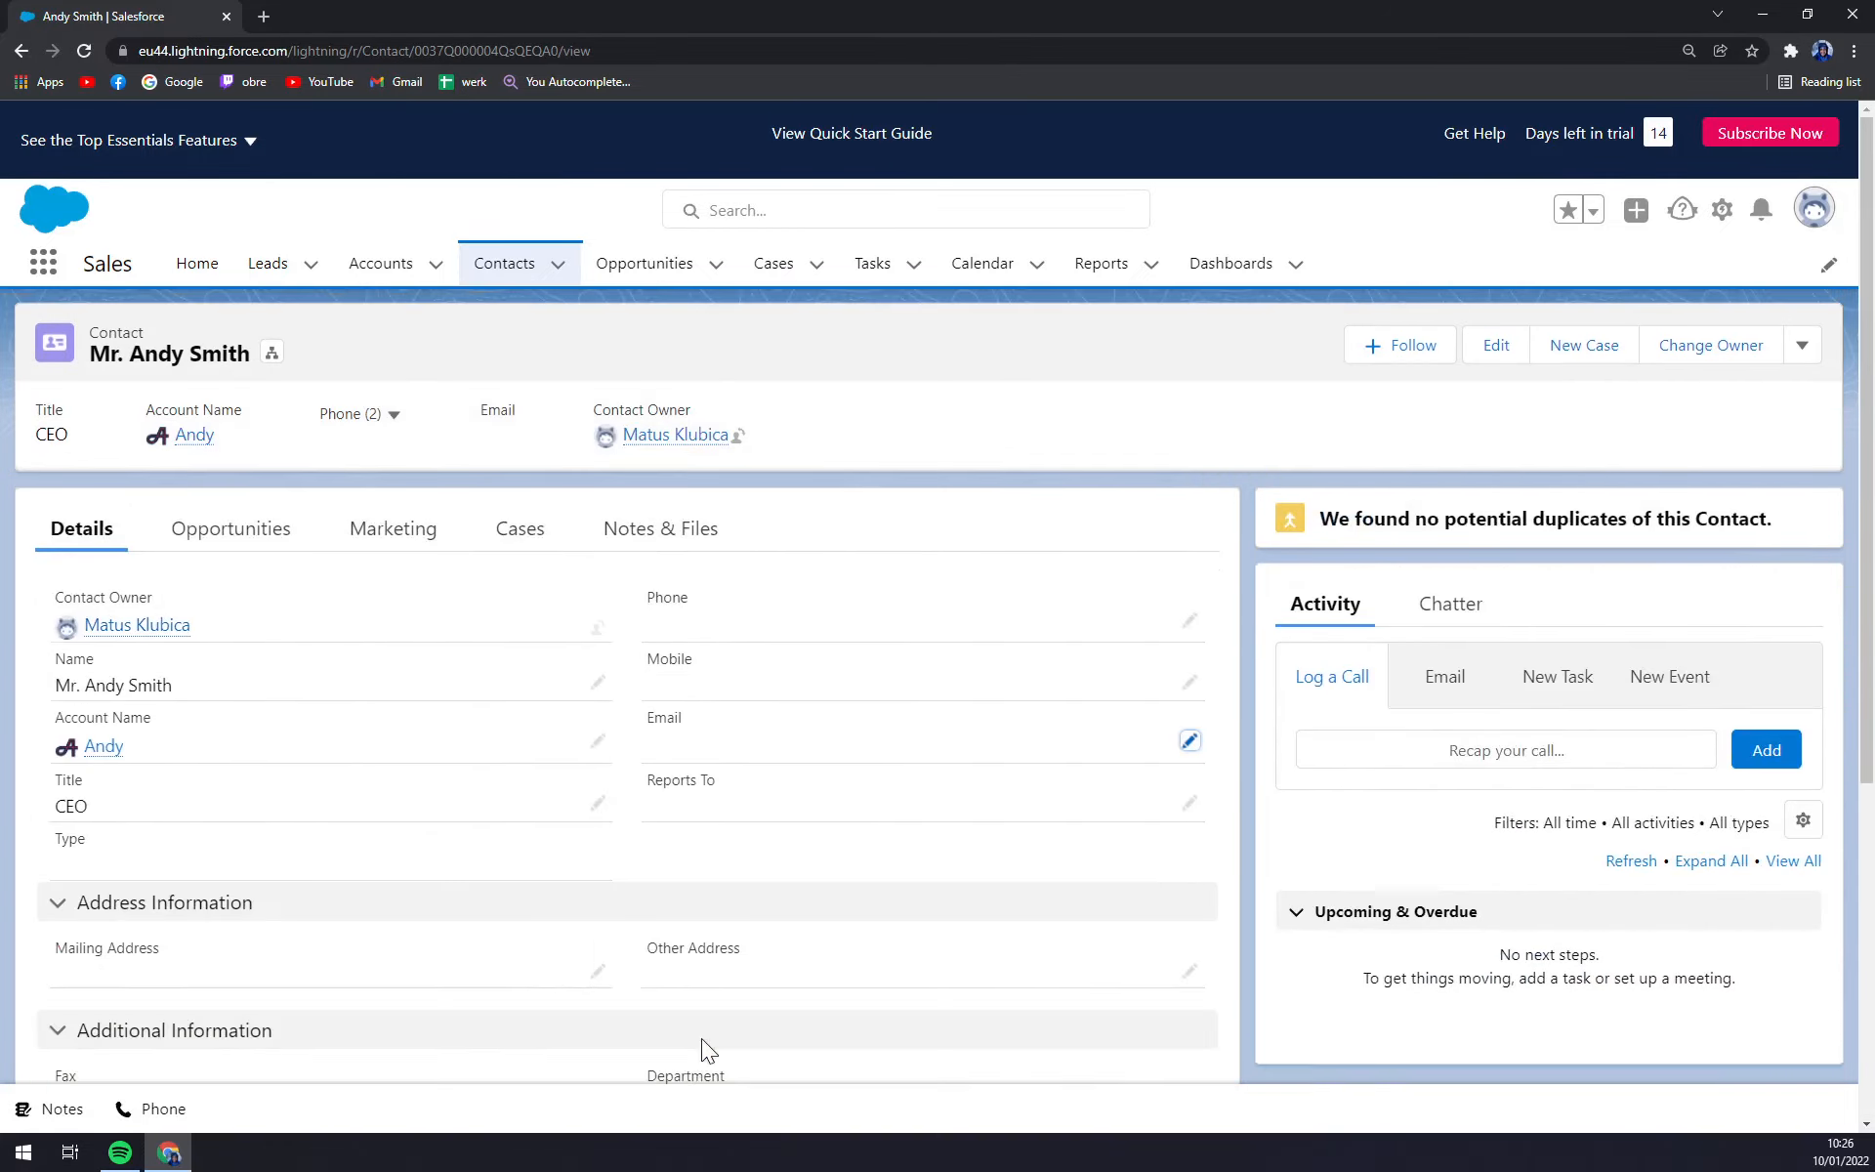
Review the contact's Opportunities, Campaign History, Cases and Notes & Files, then open its account.
click(259, 542)
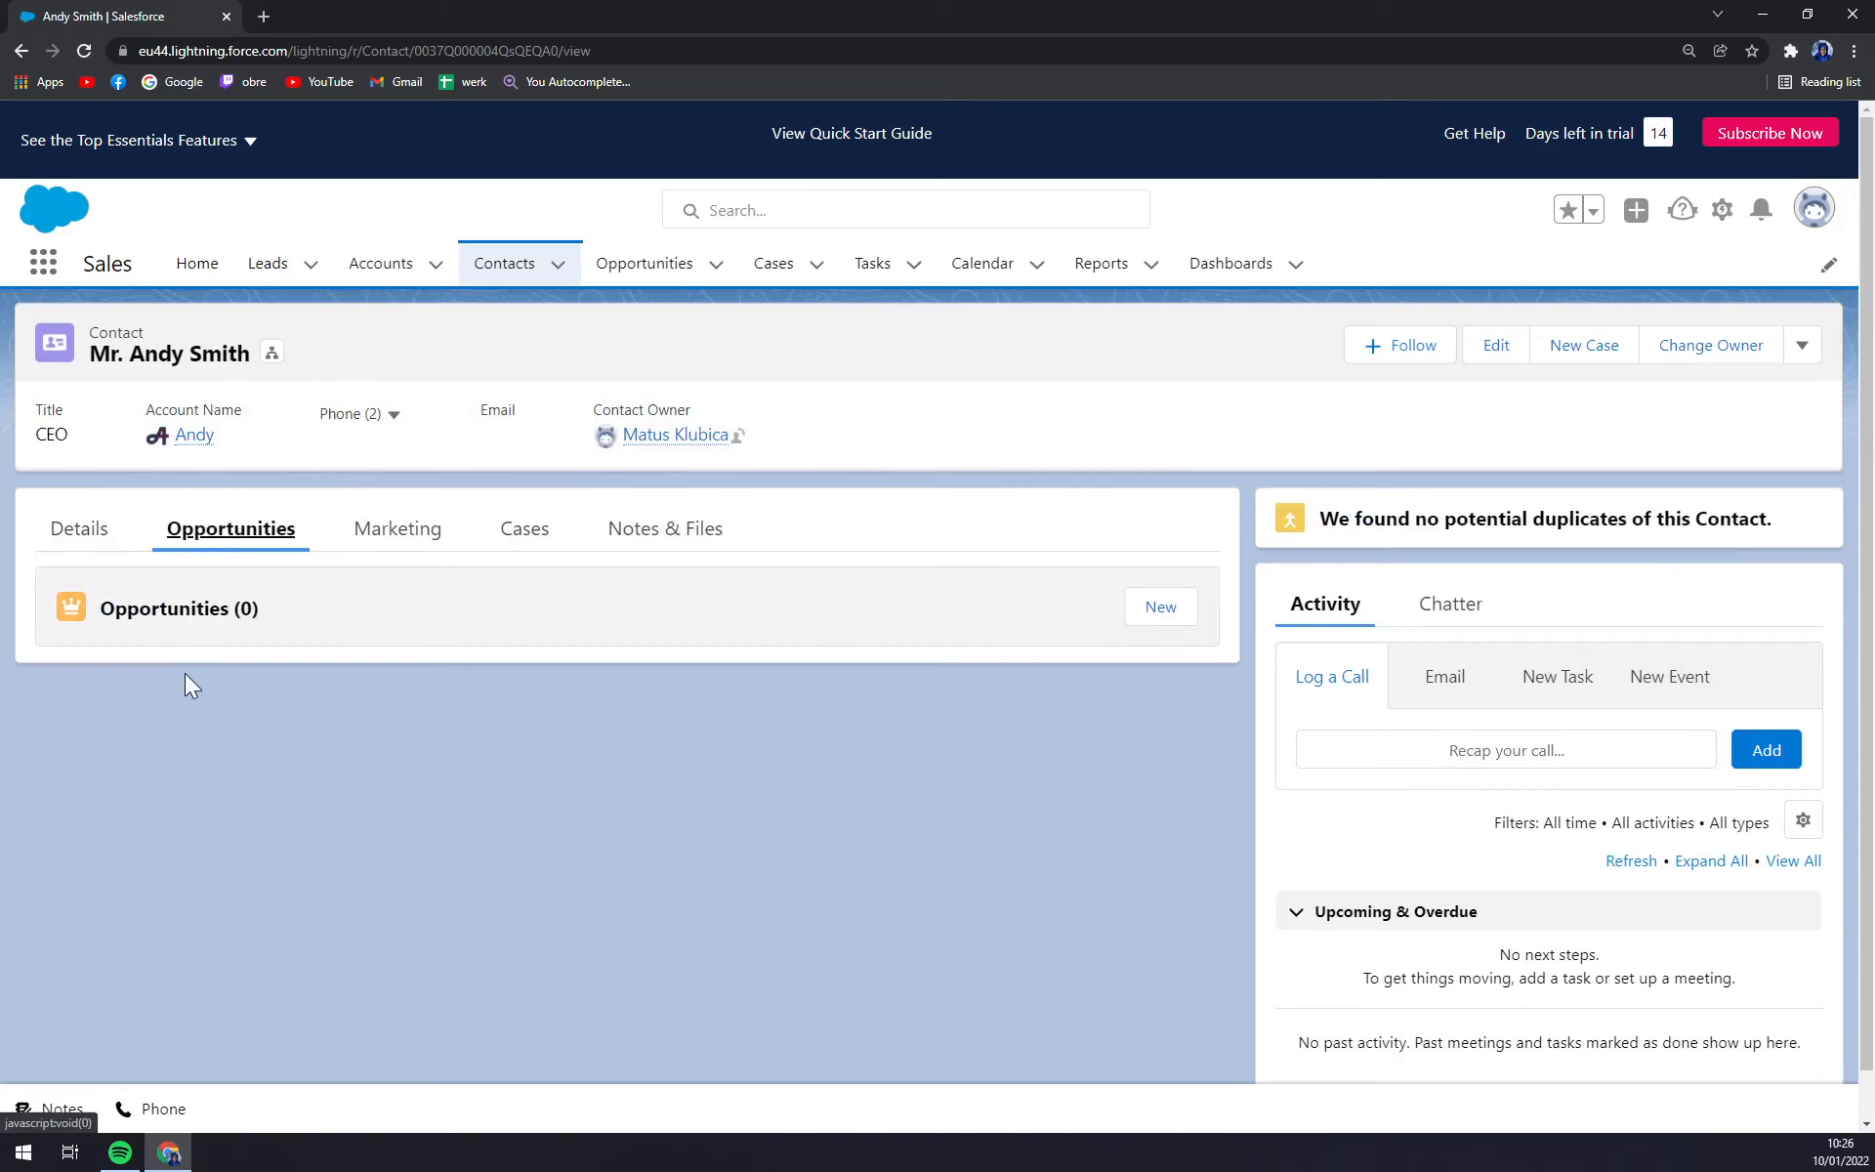
click(397, 528)
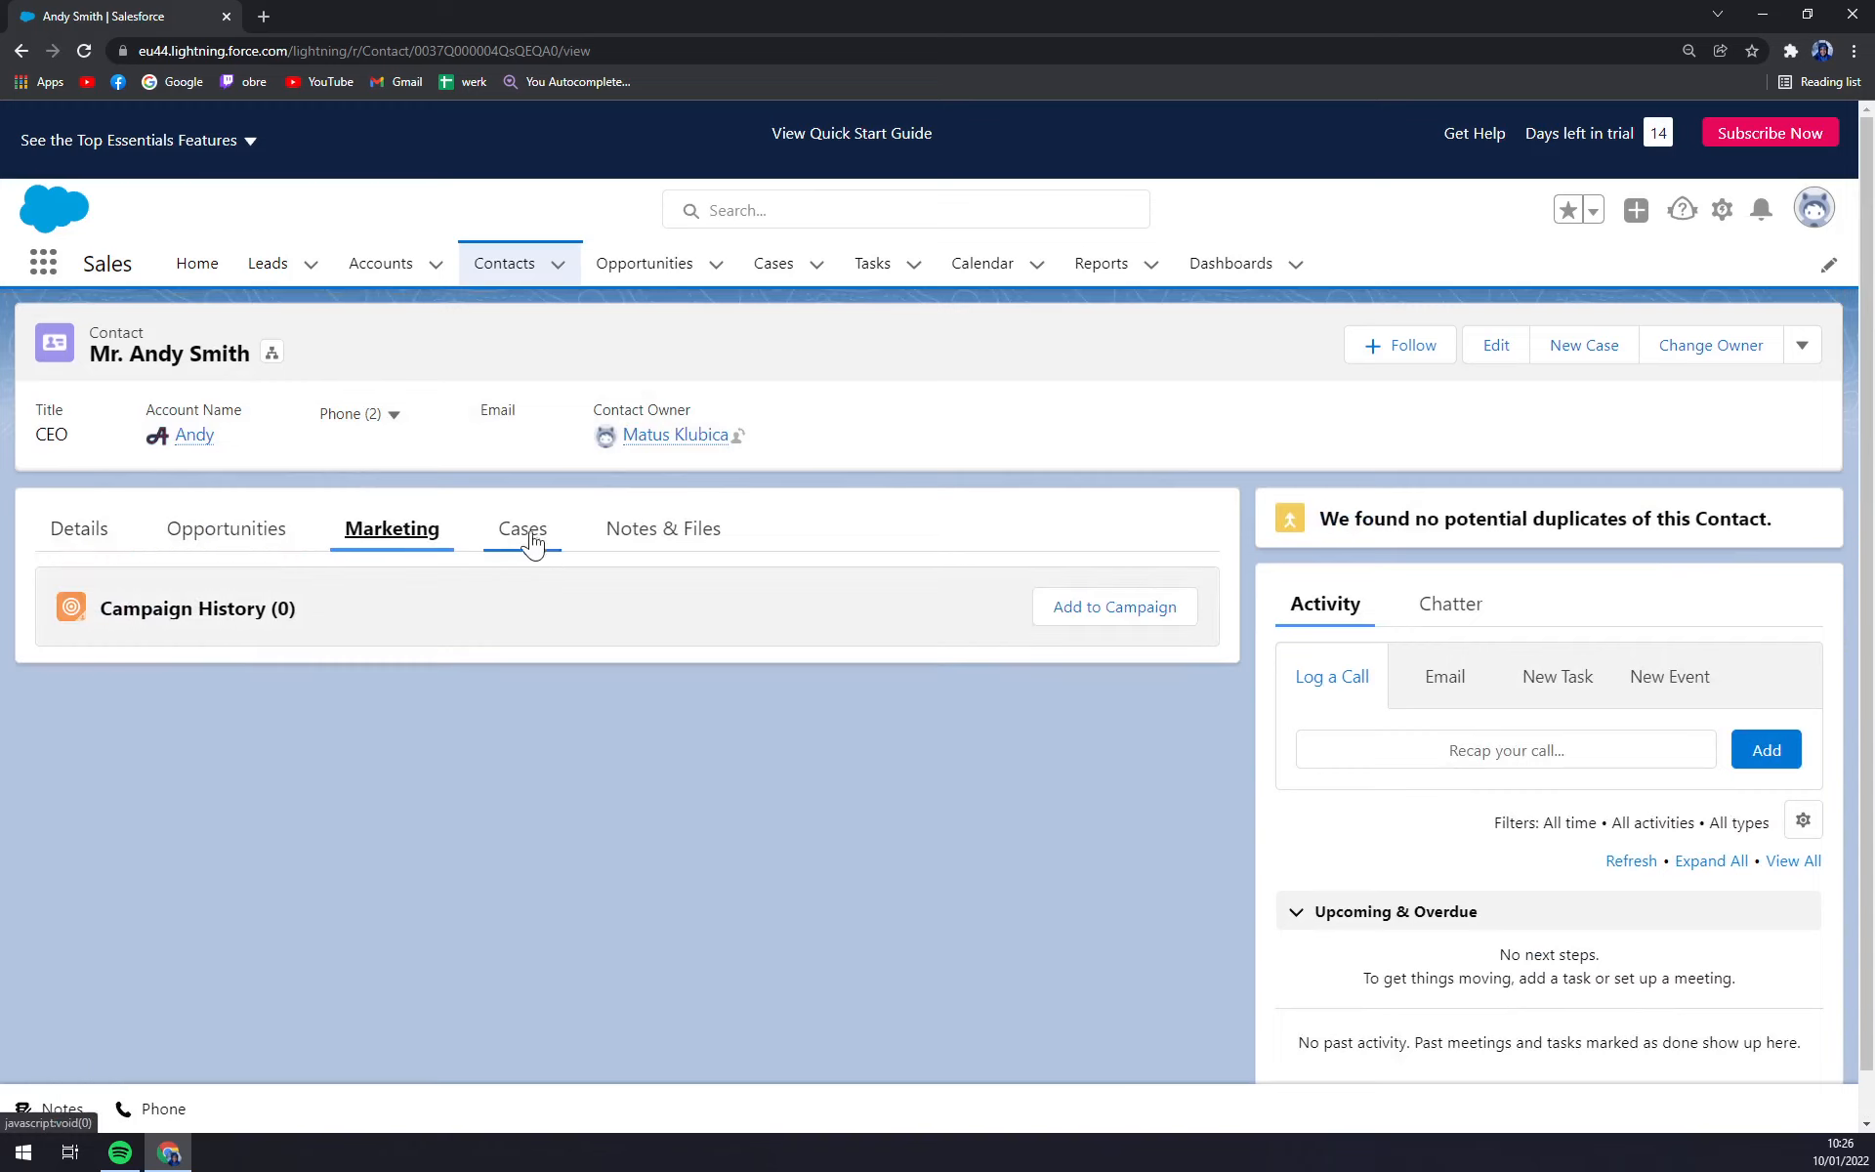
click(534, 539)
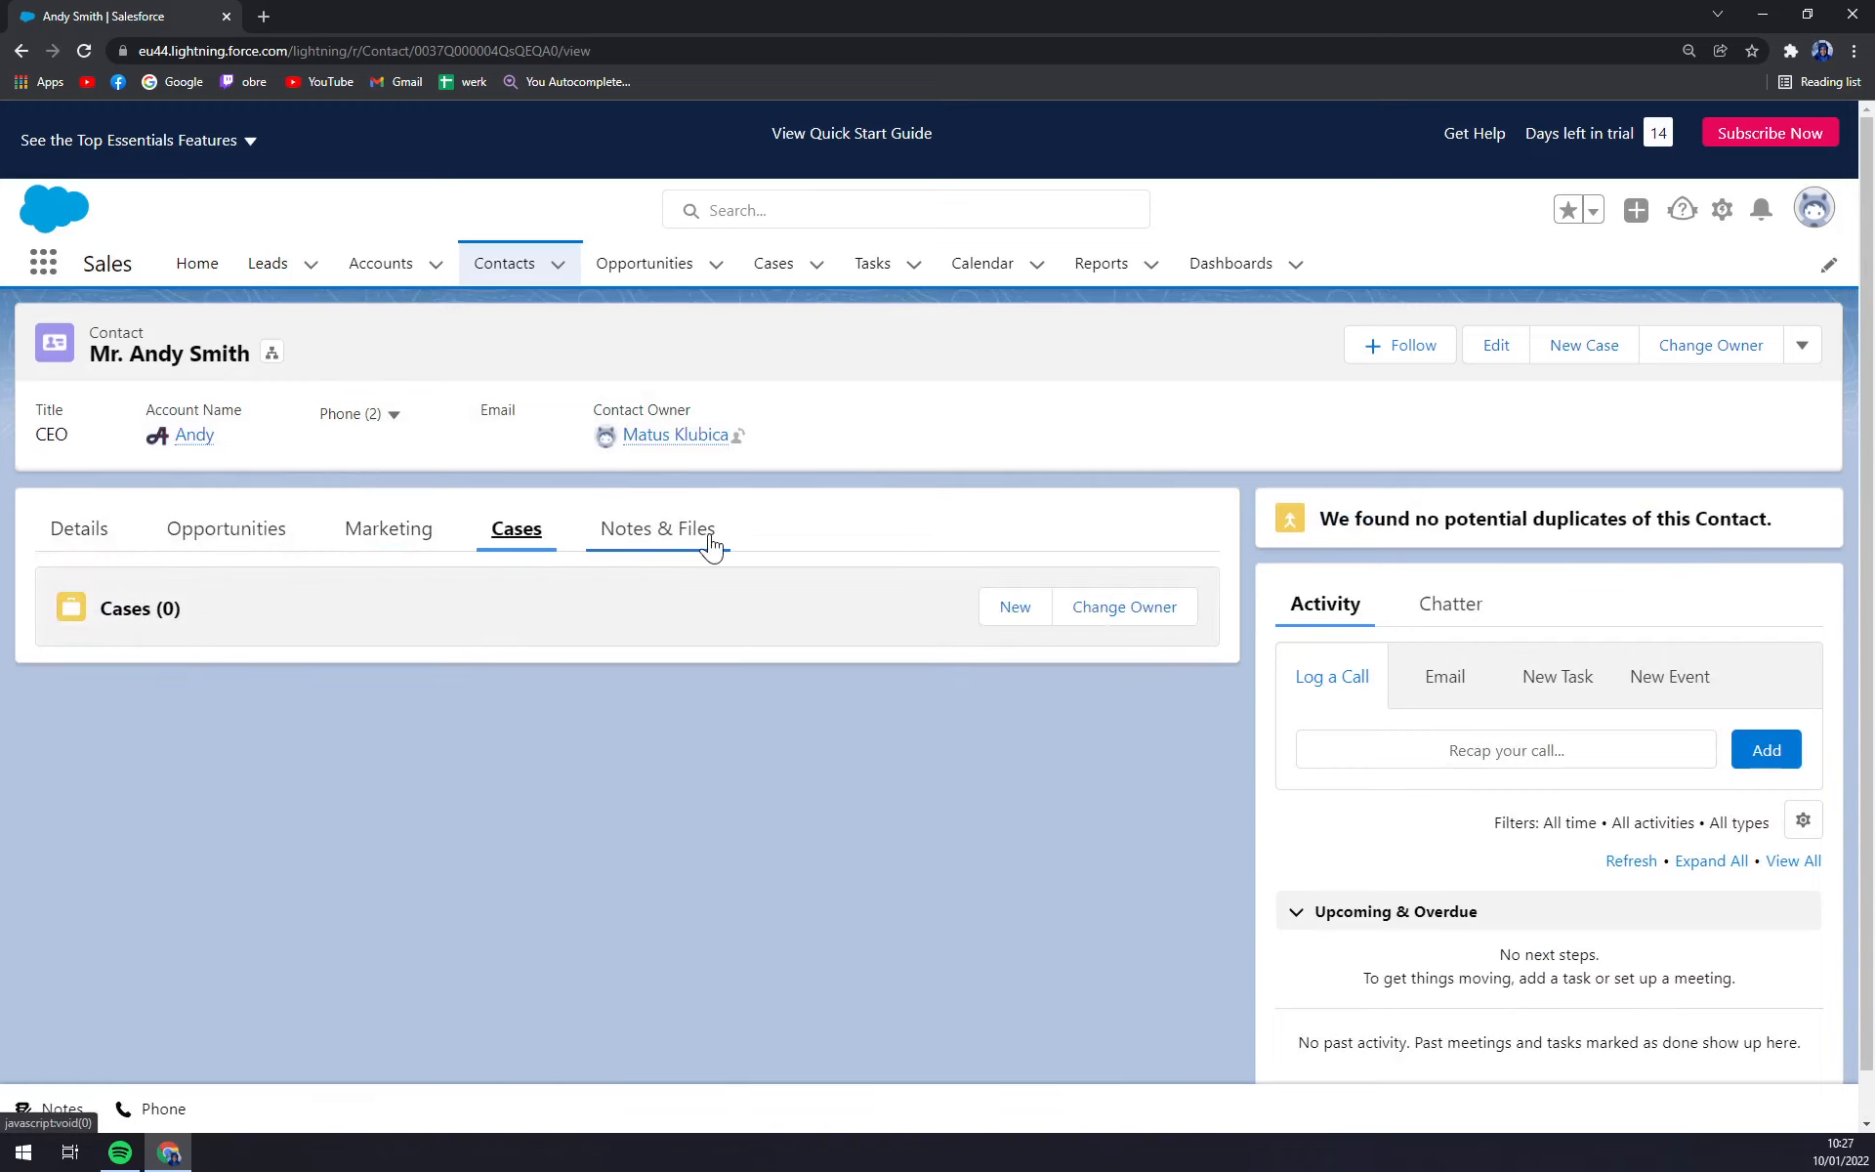
click(664, 555)
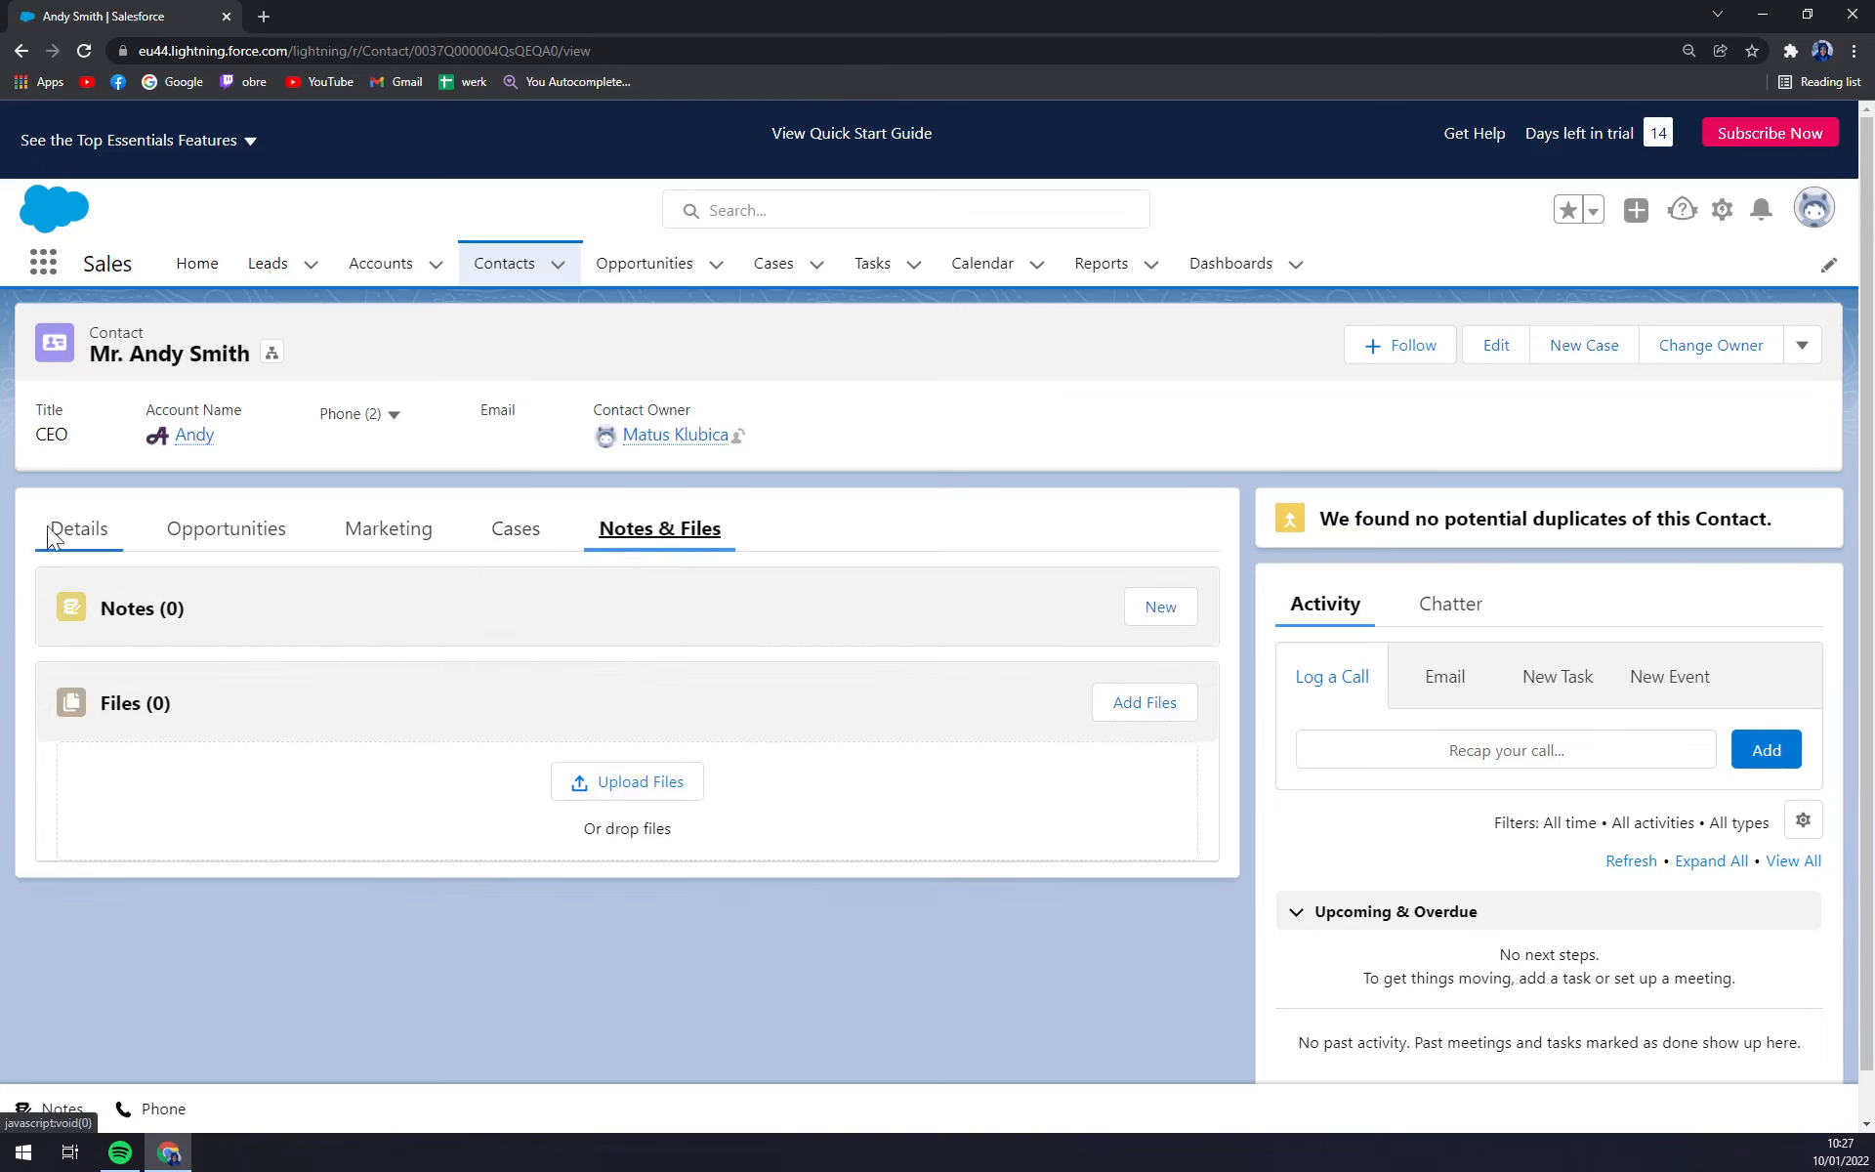
click(83, 532)
click(188, 445)
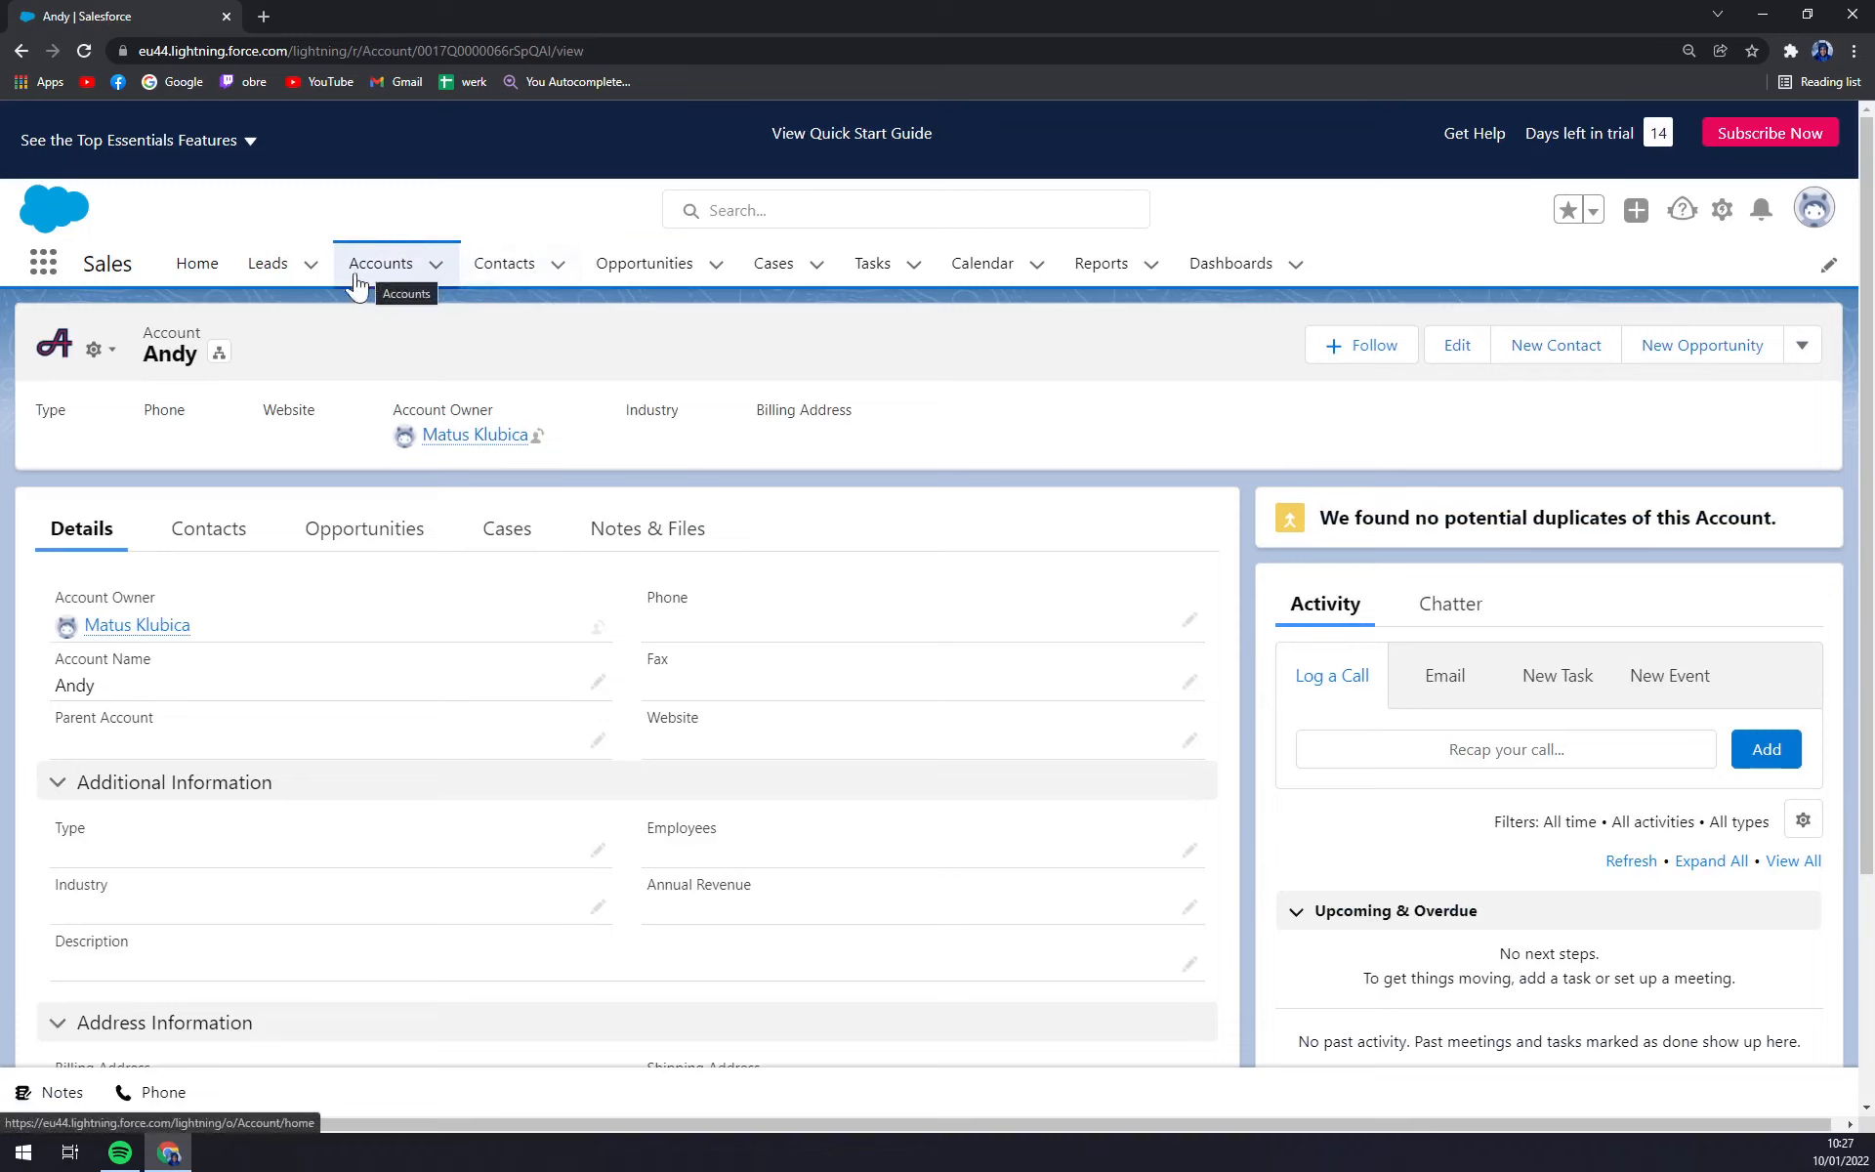
Return to the Contacts list to see the new contact listed with its account.
click(485, 281)
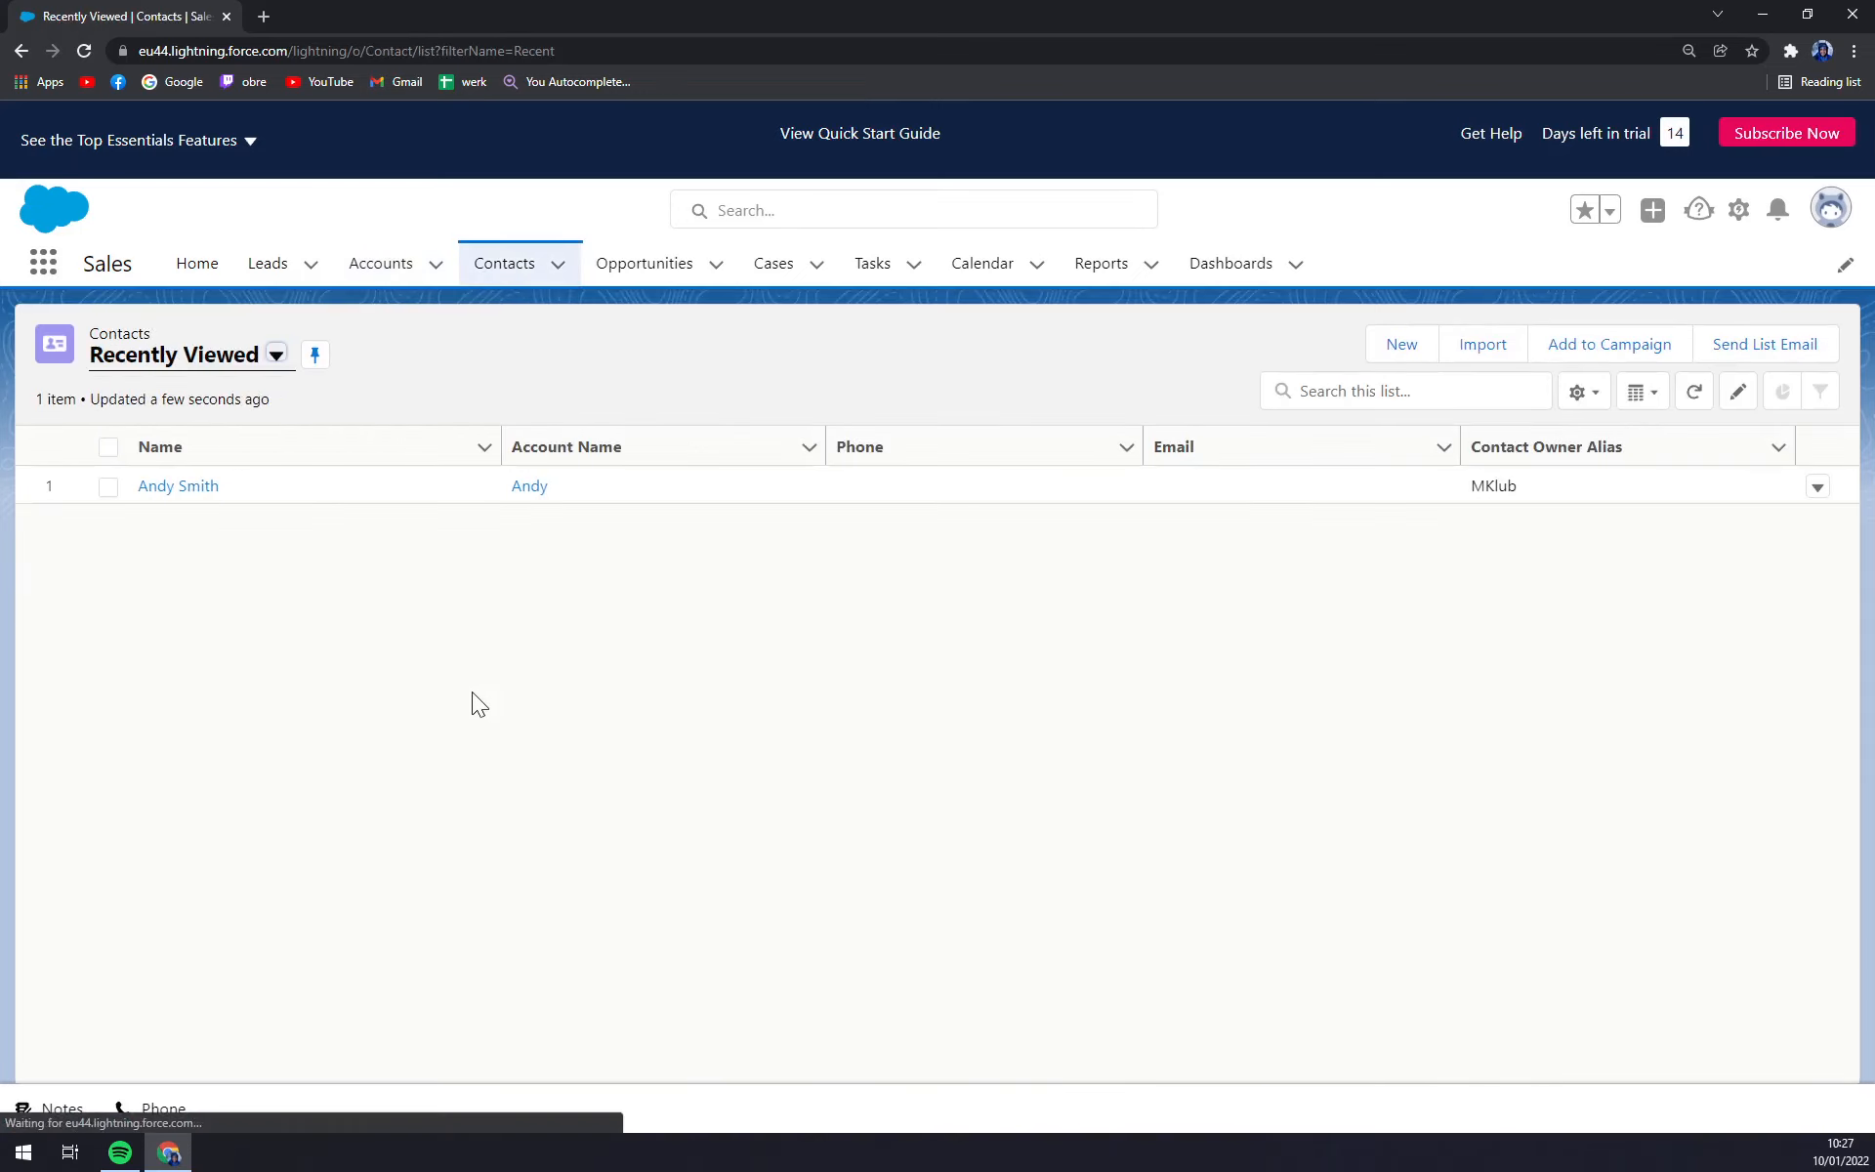